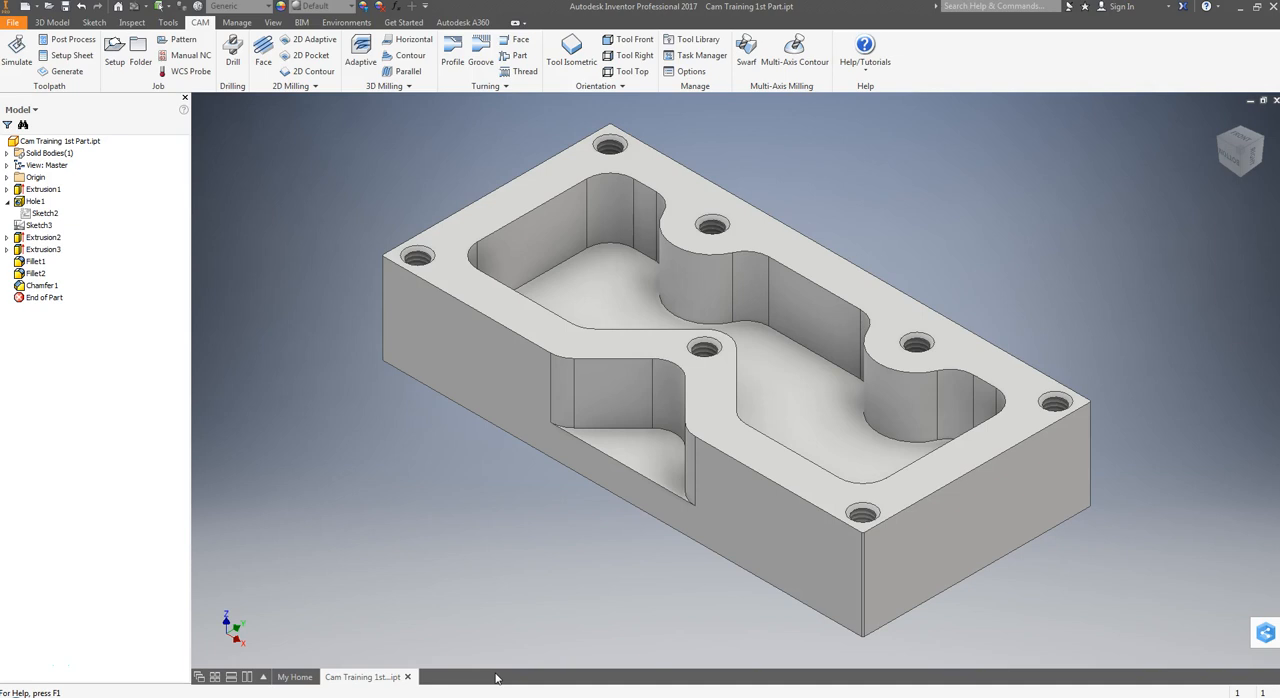
Review the threaded hole feature's size, depth and thread settings, and close them without changes.
left_click(495, 677)
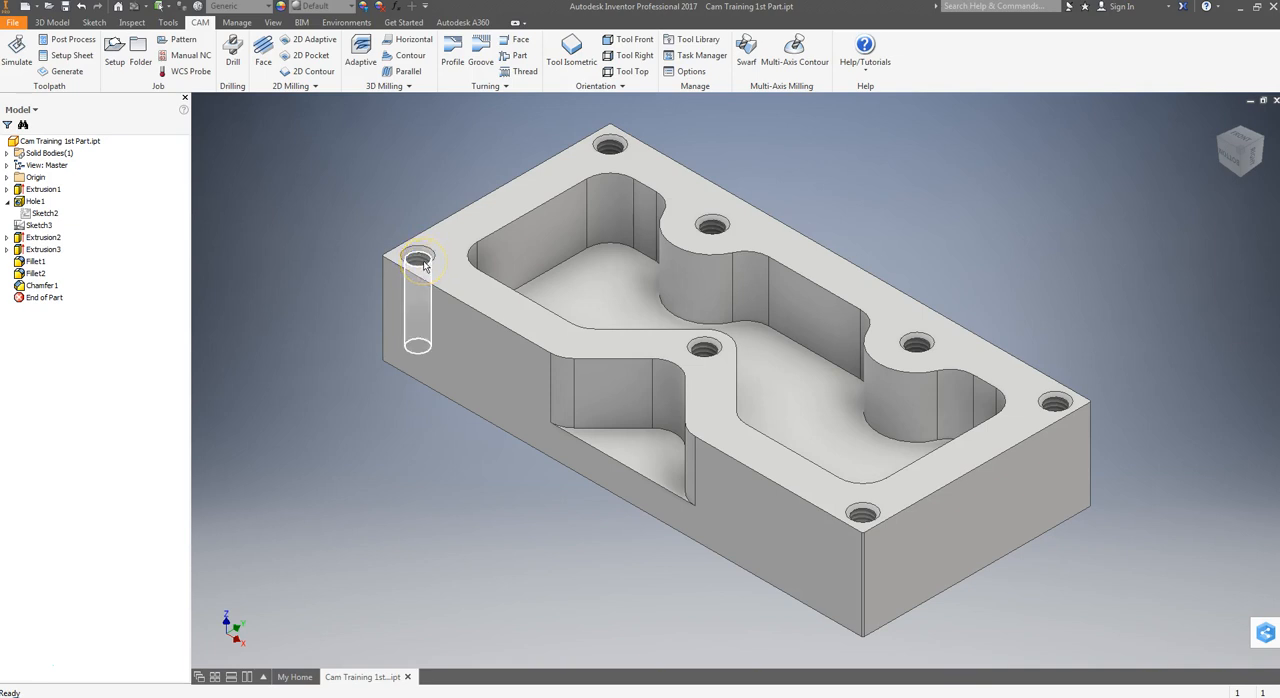
mouse_move(428, 279)
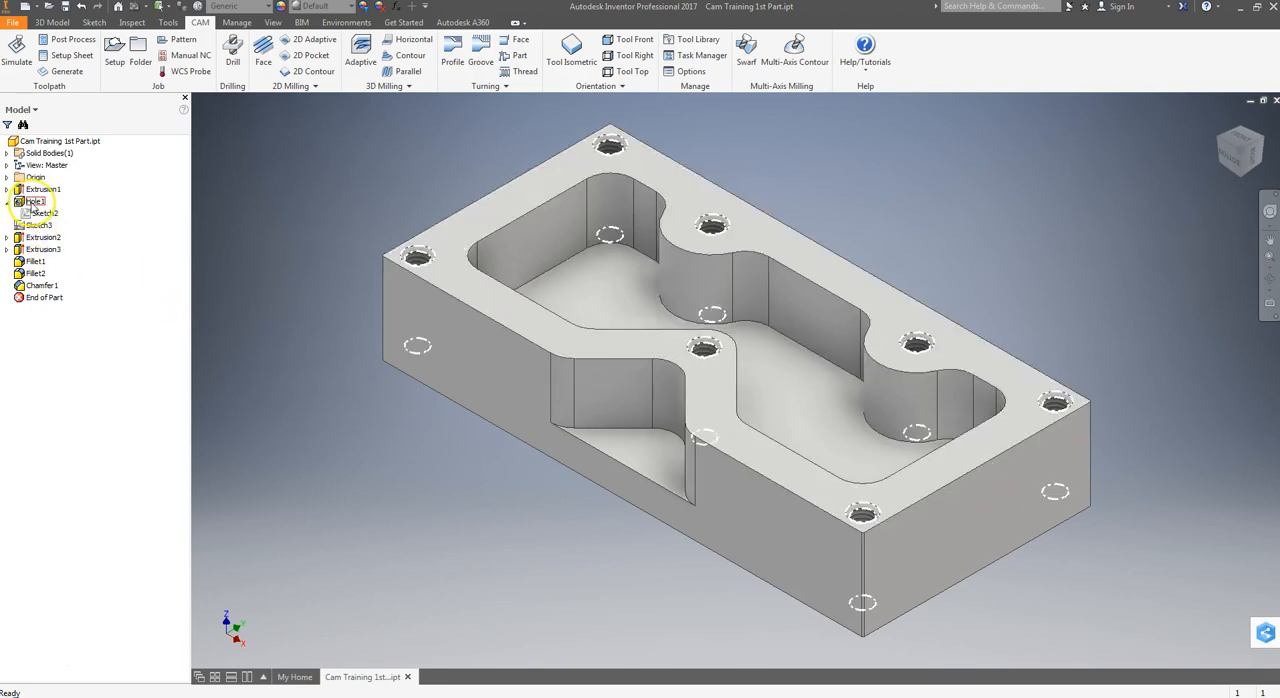
left_click(24, 204)
right_click(20, 203)
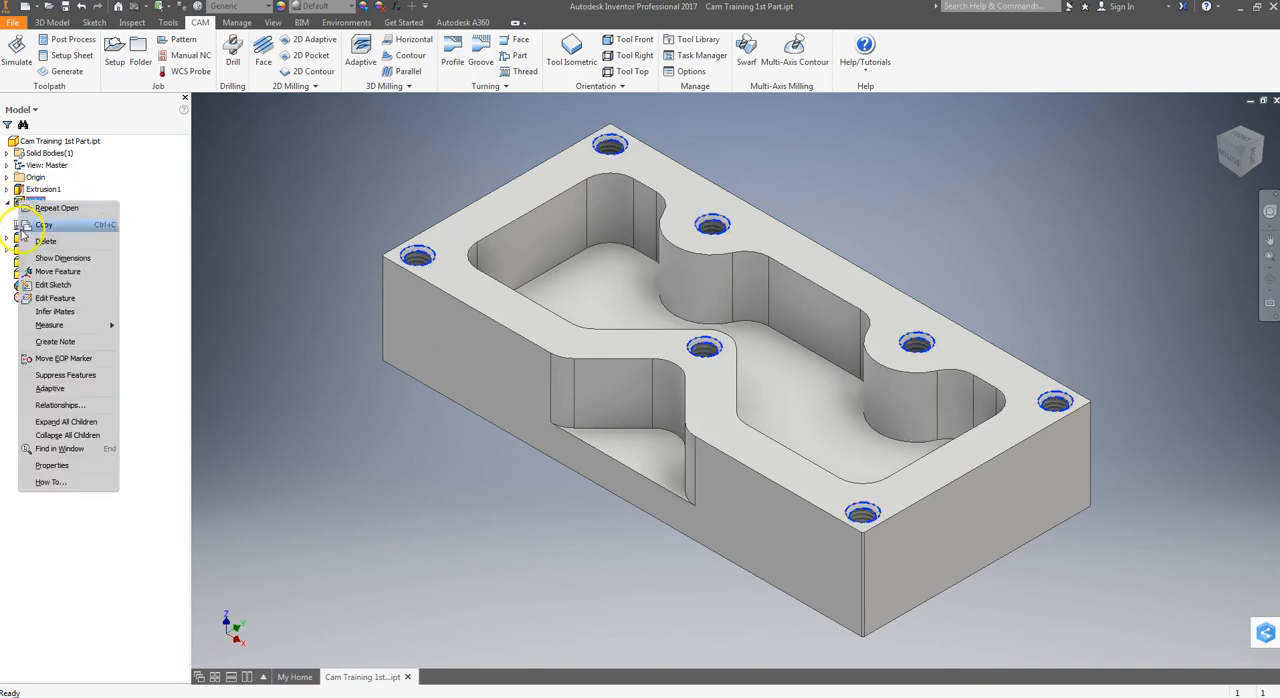
left_click(46, 299)
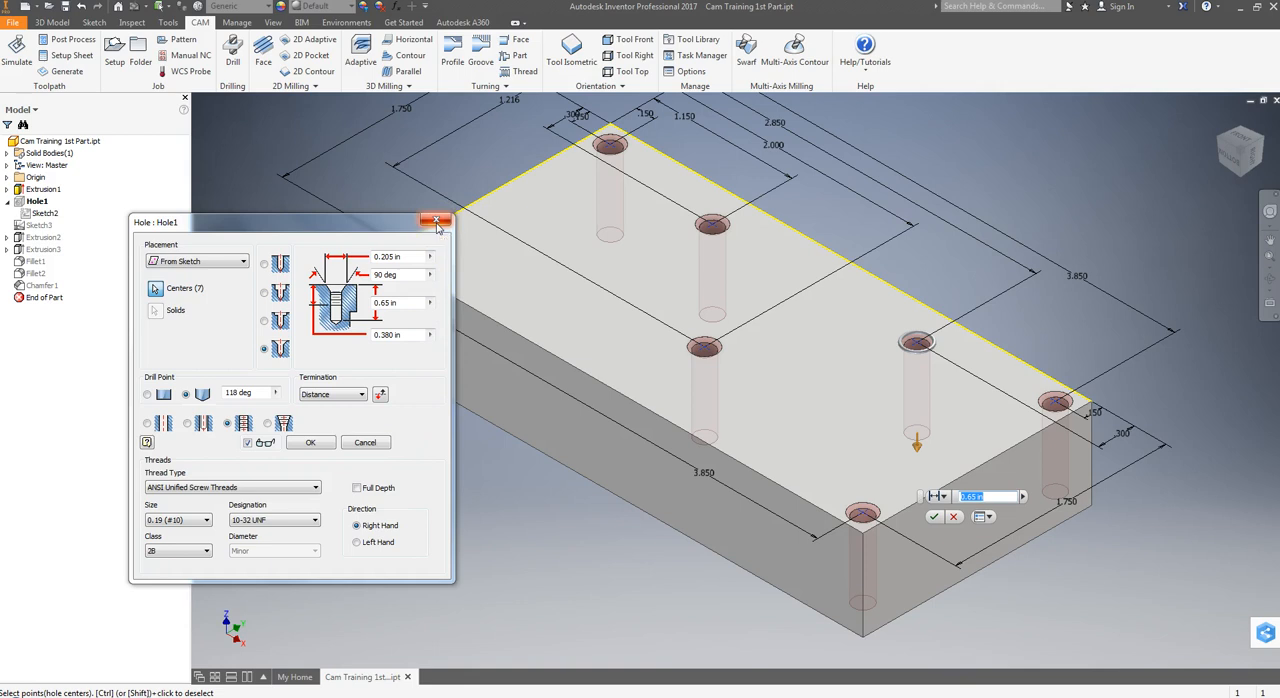
left_click(436, 224)
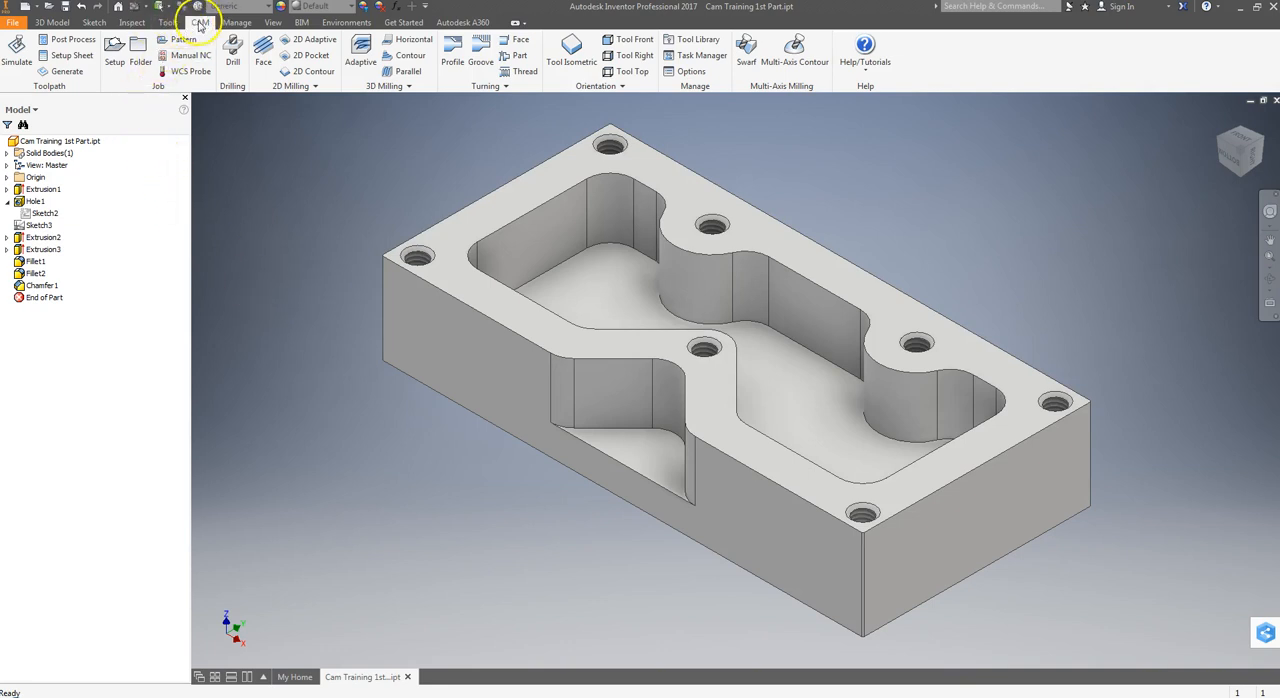
left_click(46, 22)
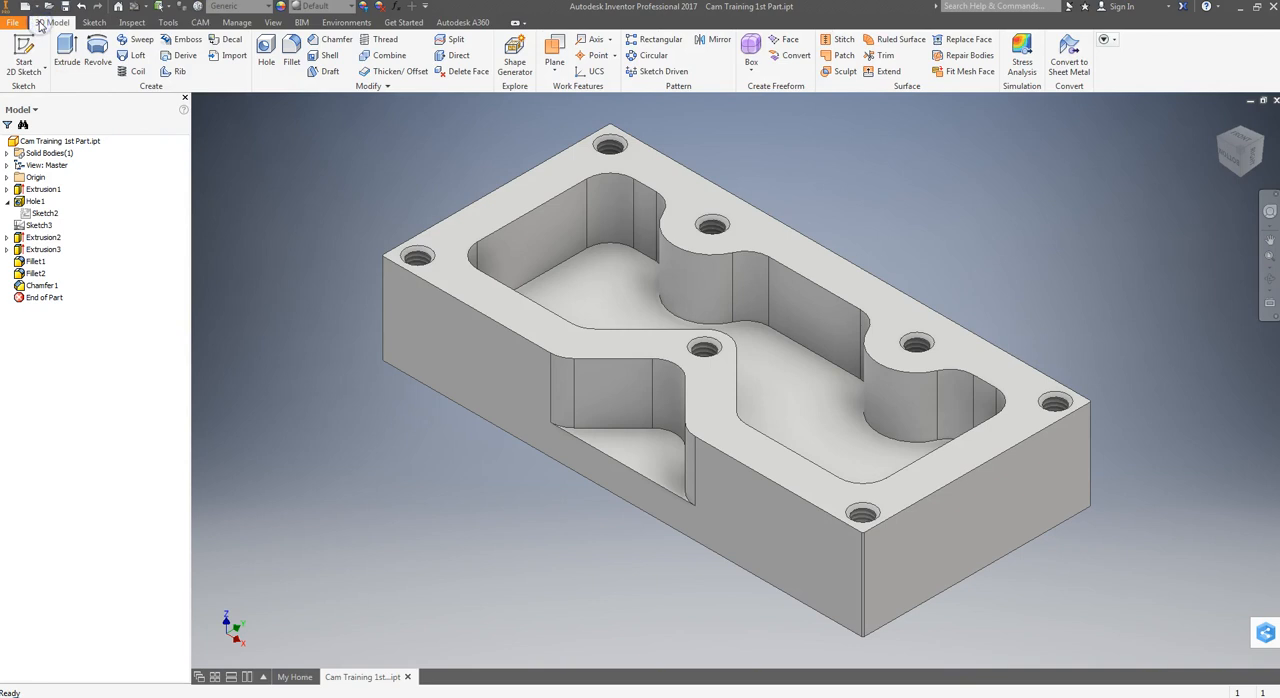
left_click(94, 22)
left_click(51, 22)
left_click(199, 24)
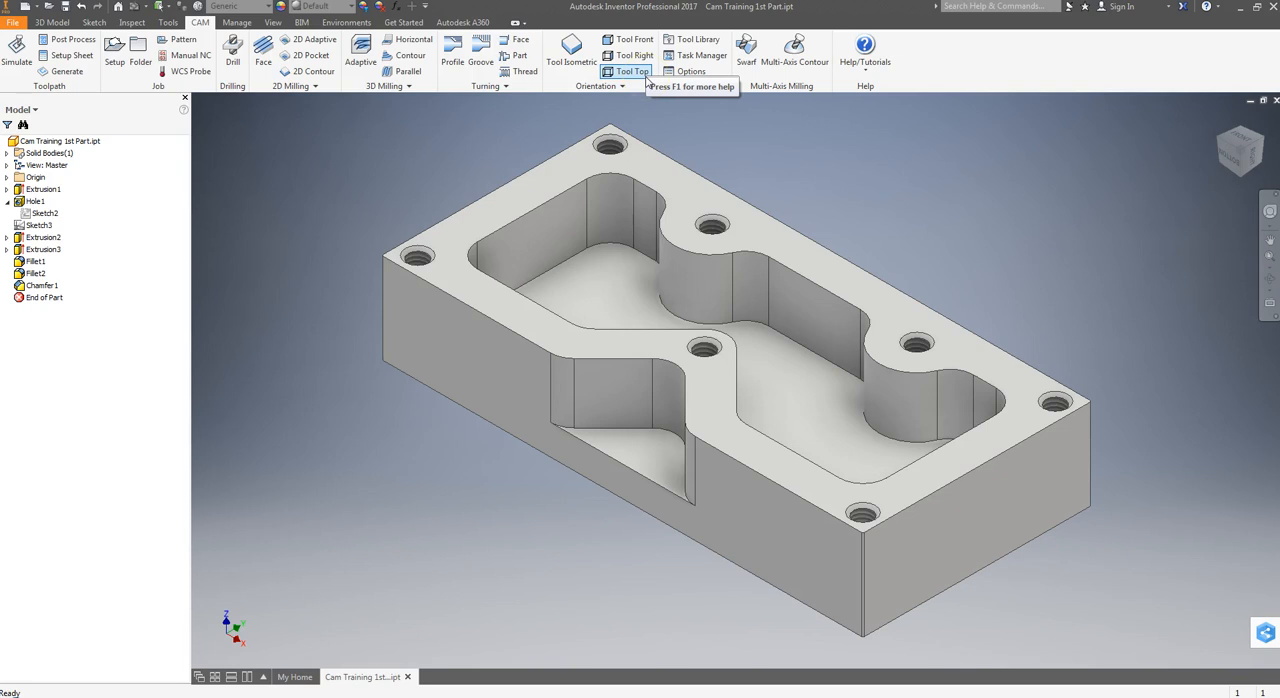
left_click(573, 55)
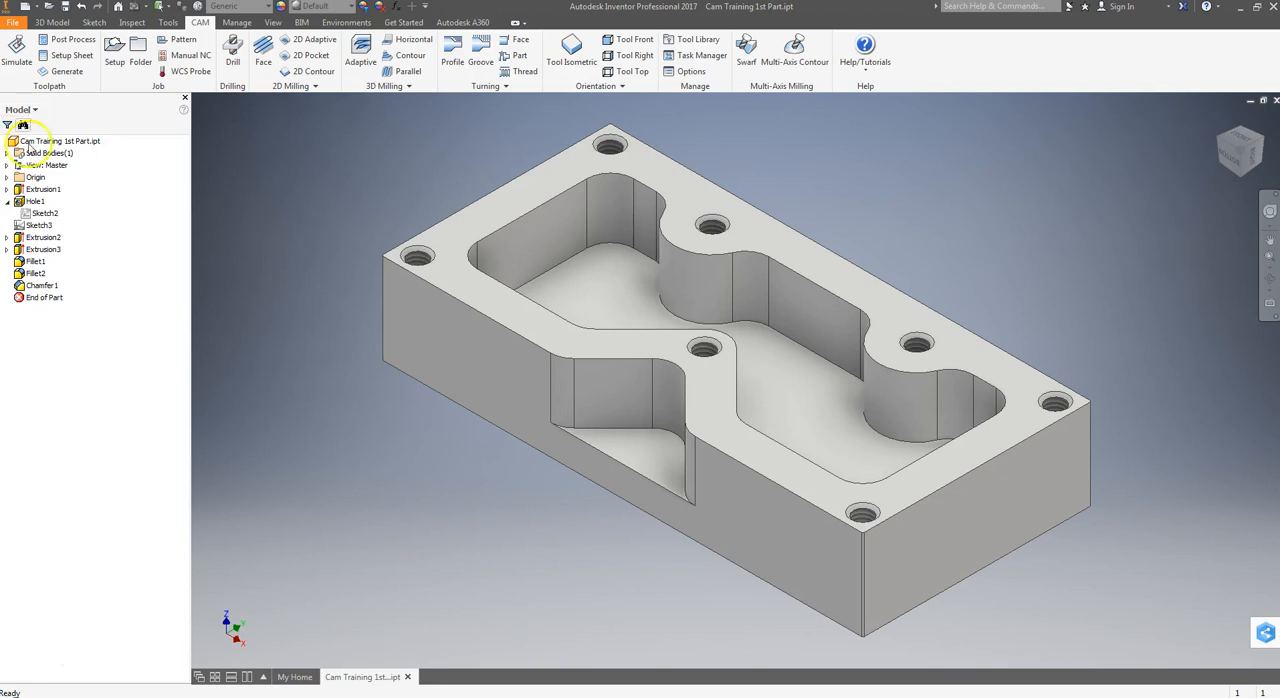
Show the CAM browser and start a new Milling setup with its work coordinate system set to Model orientation.
left_click(34, 111)
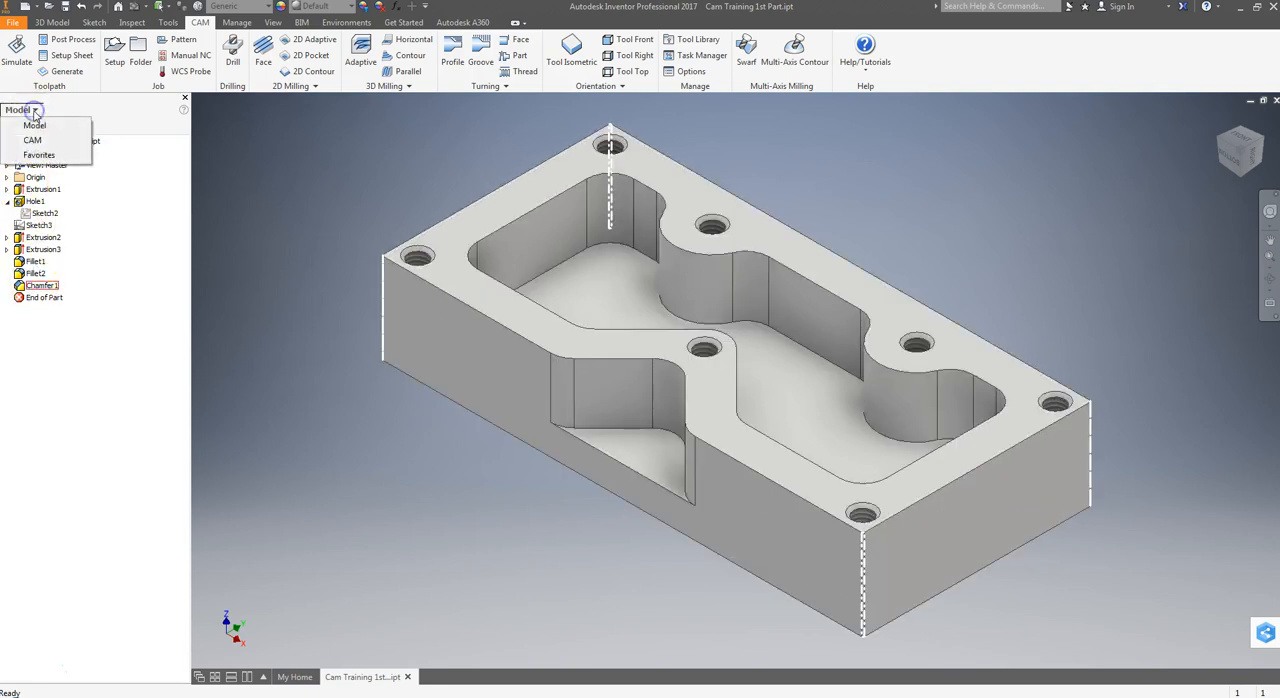
left_click(38, 138)
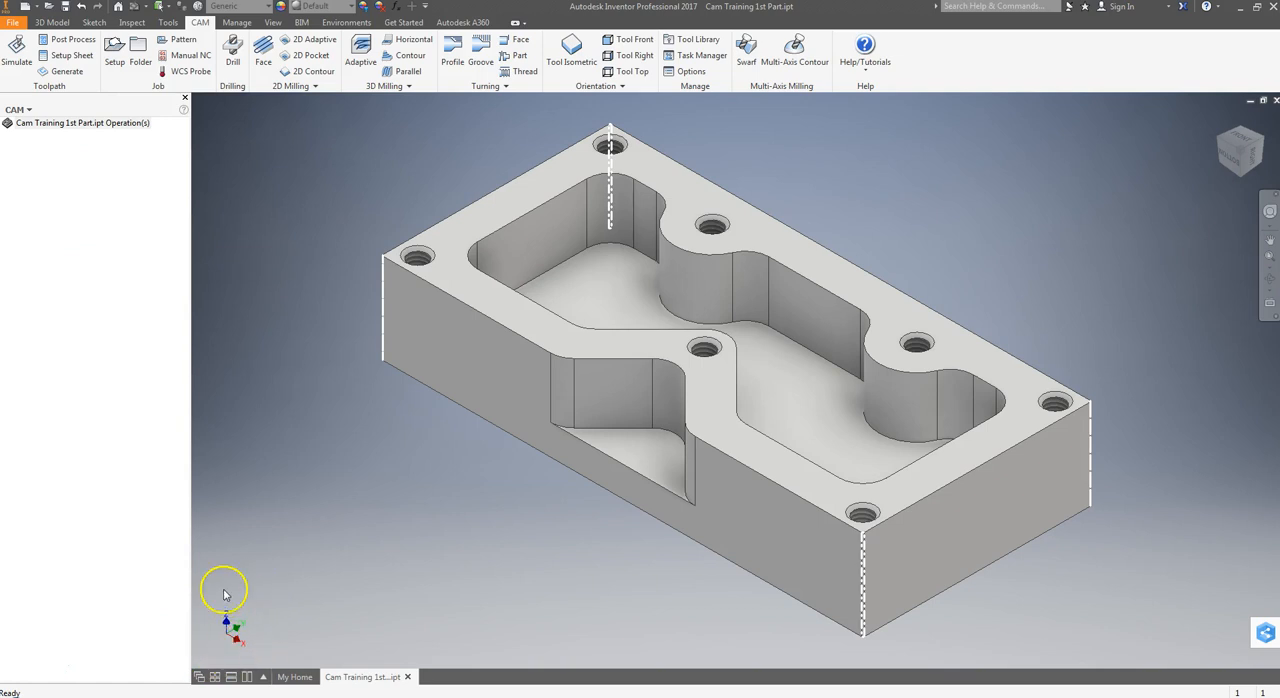
left_click(114, 55)
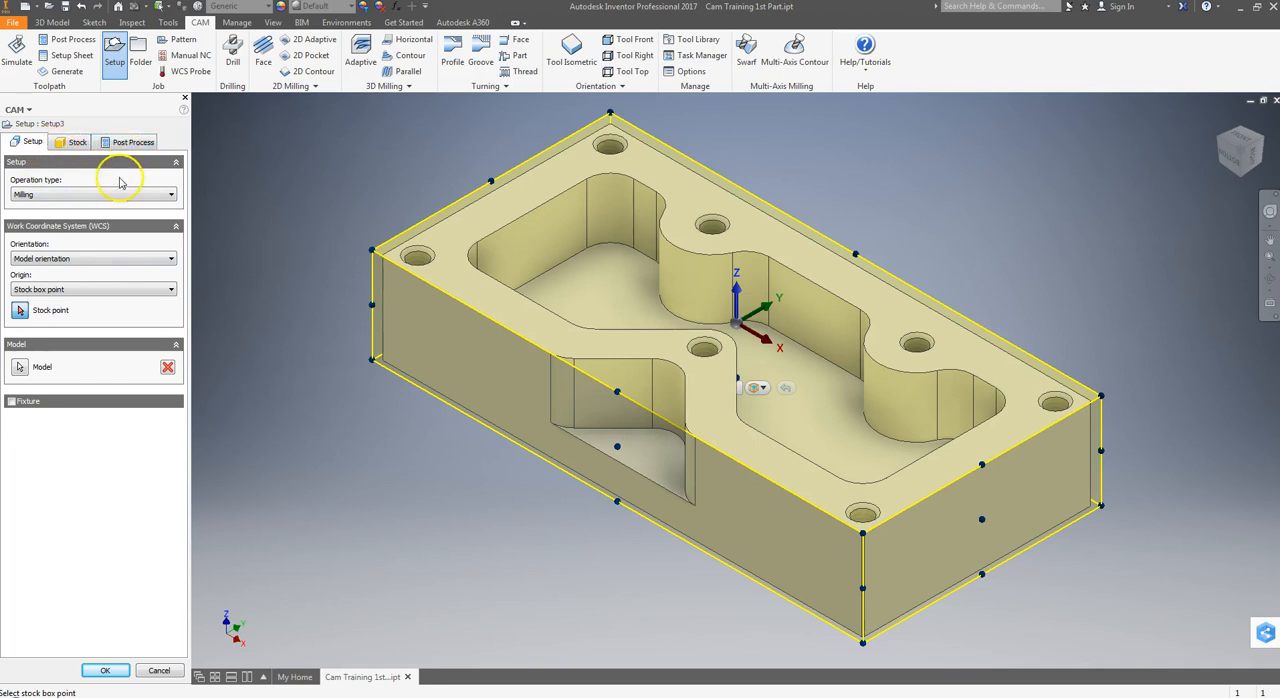
left_click(45, 198)
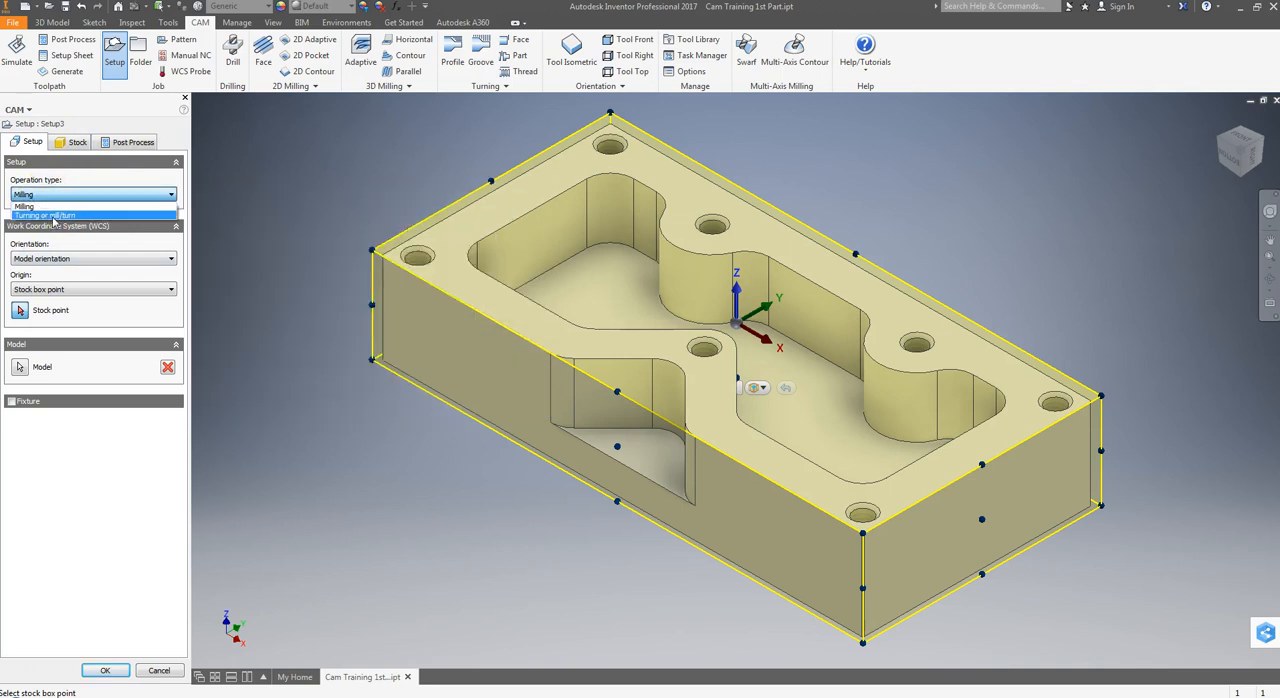
left_click(70, 194)
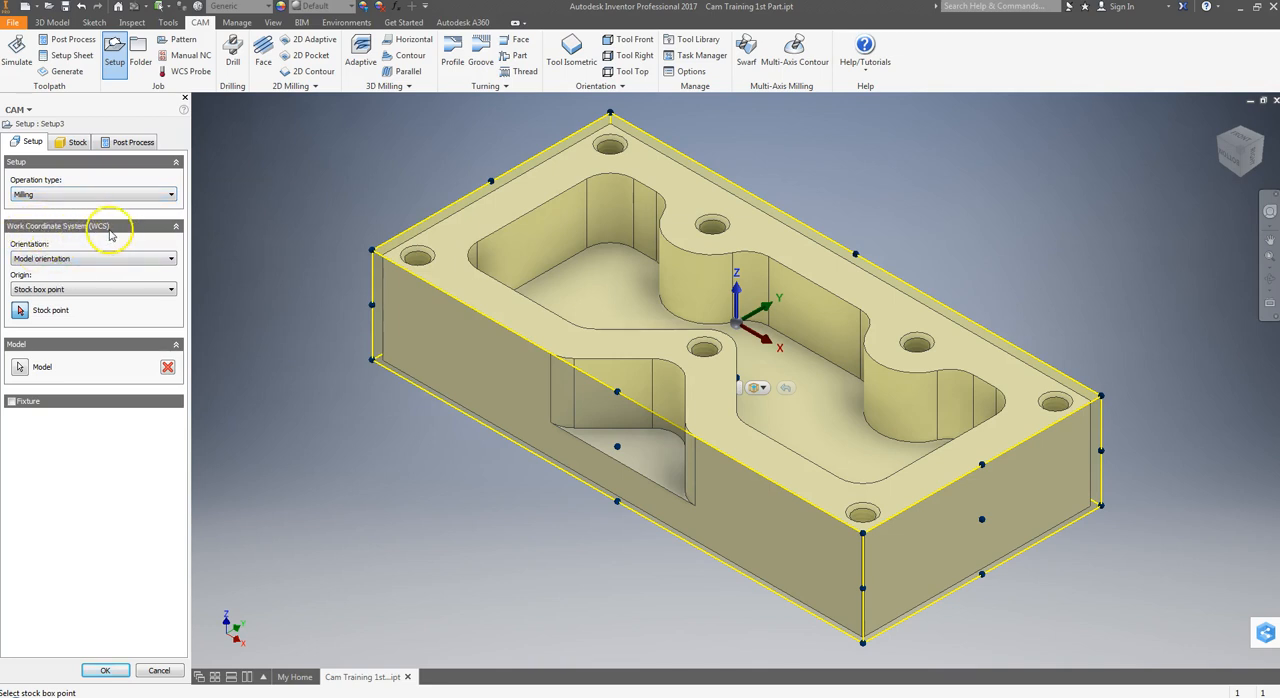
left_click(41, 261)
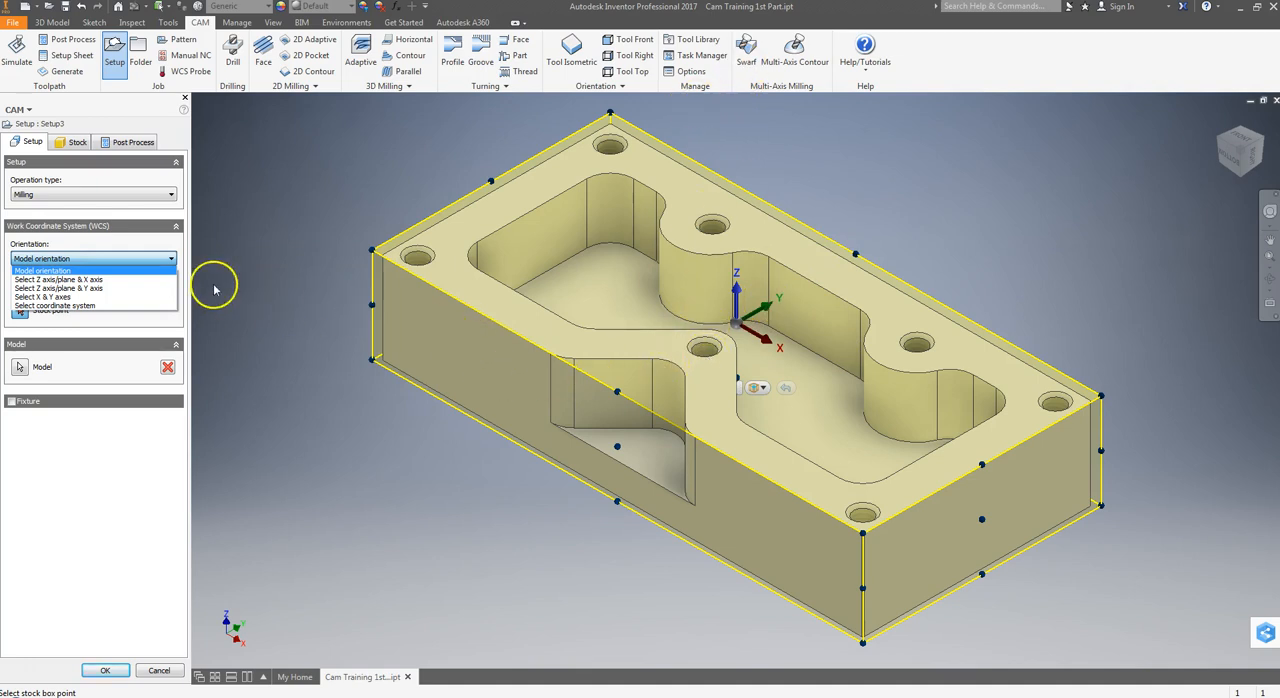
left_click(50, 266)
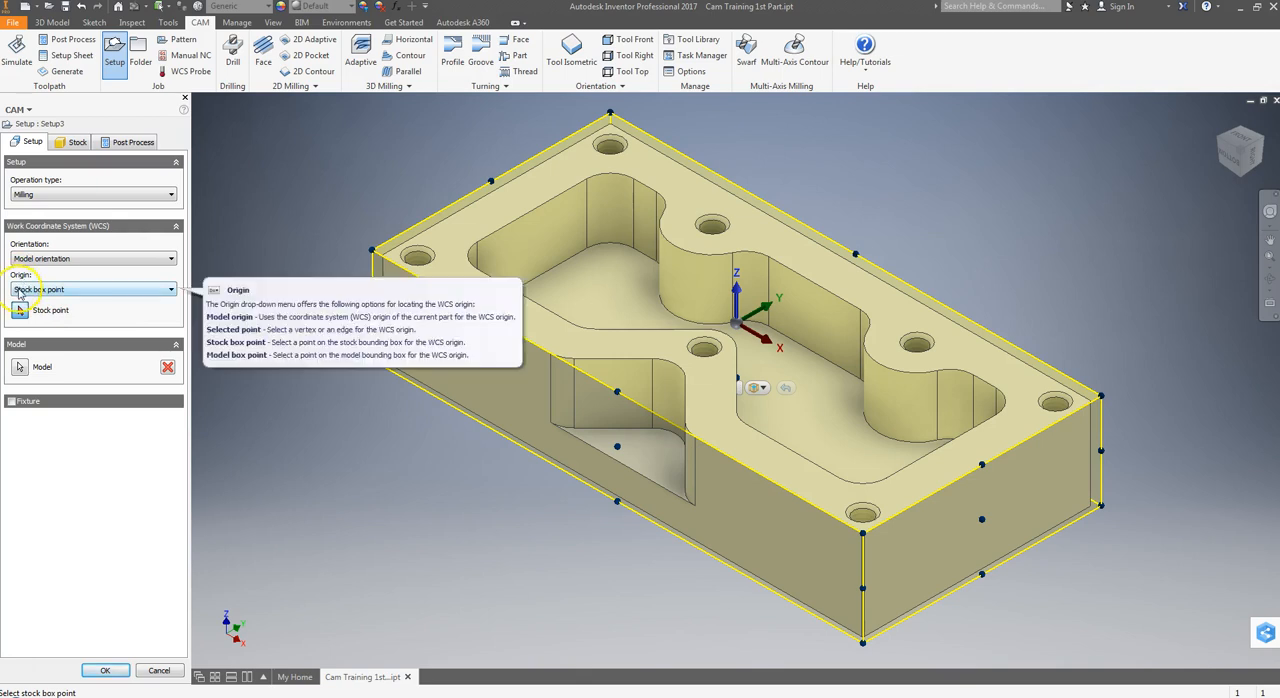
Try Model origin and Stock box point as the origin of the work coordinate system.
left_click(19, 290)
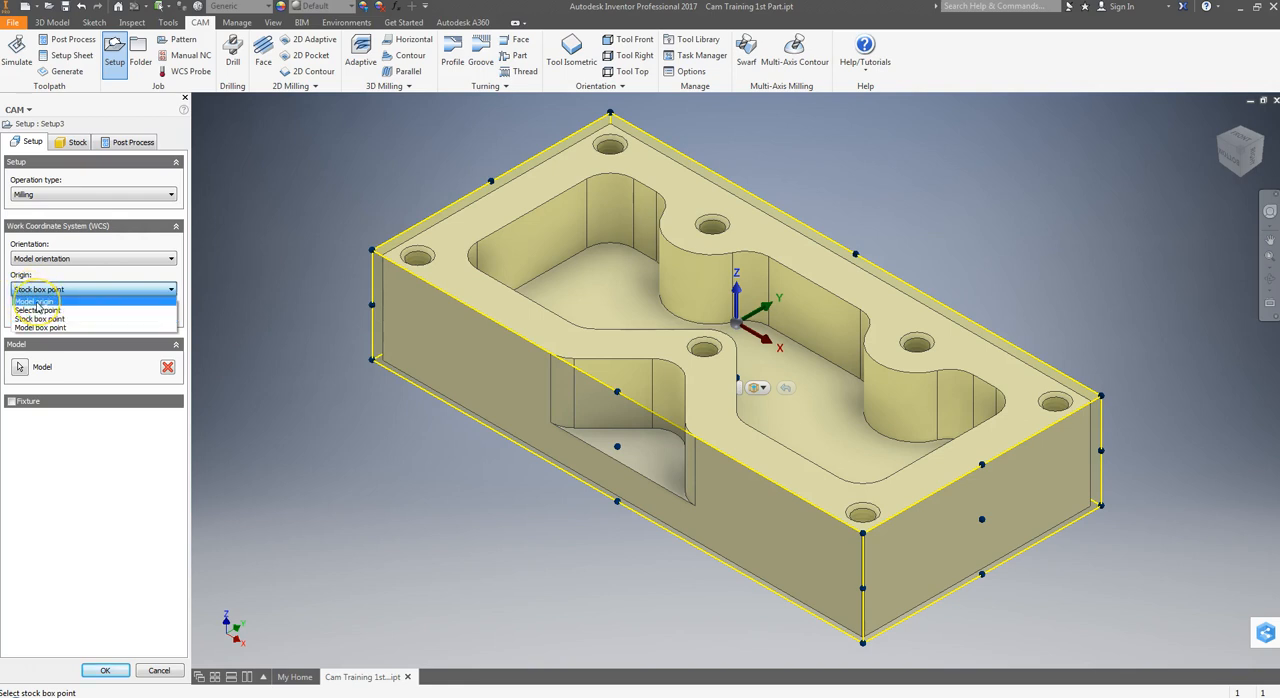
left_click(37, 302)
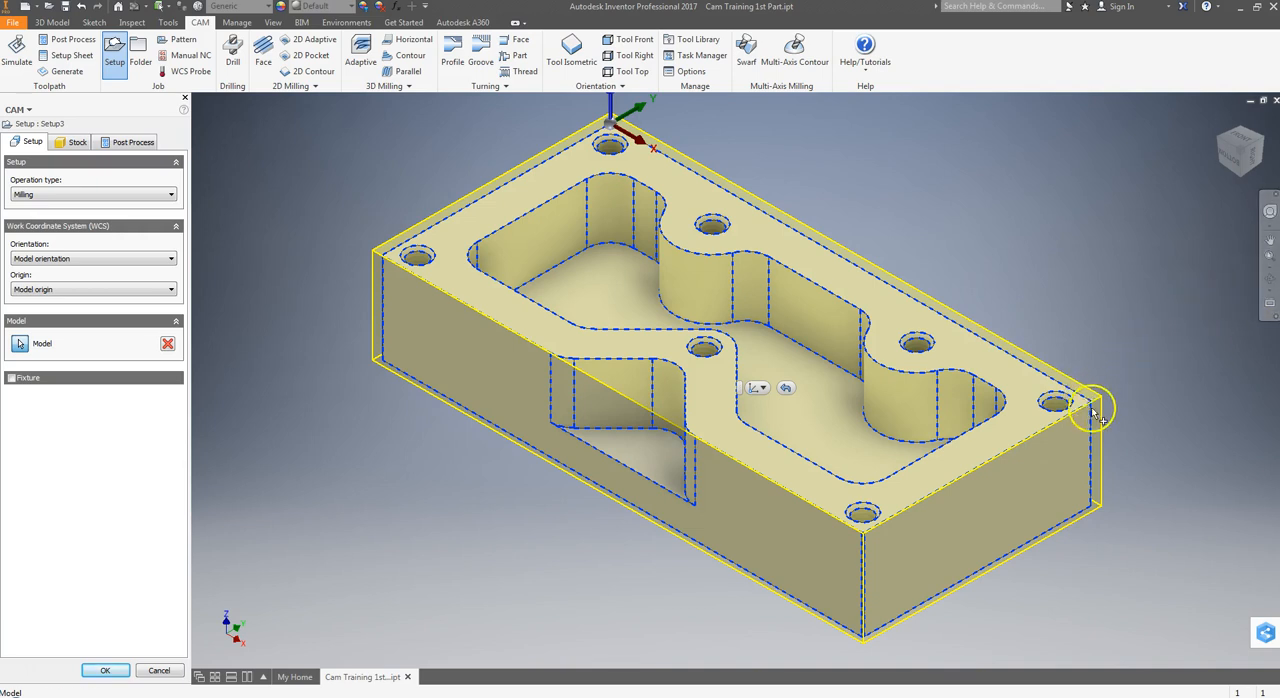
left_click(92, 259)
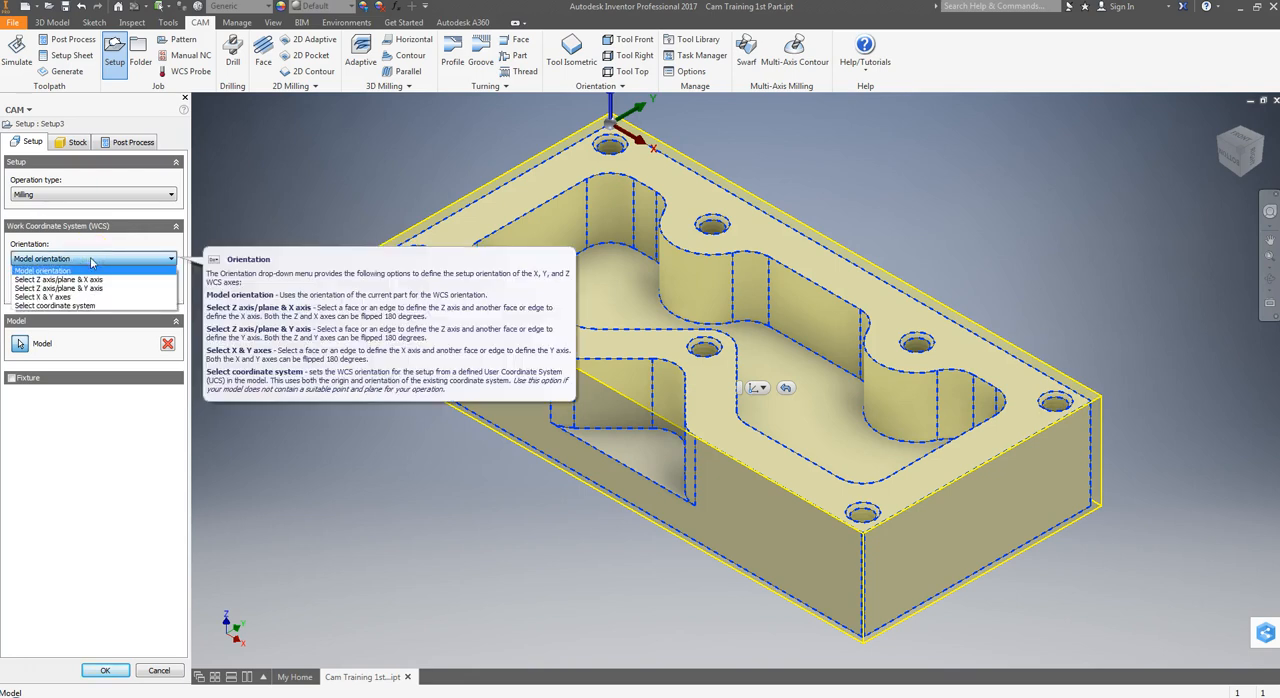
left_click(70, 270)
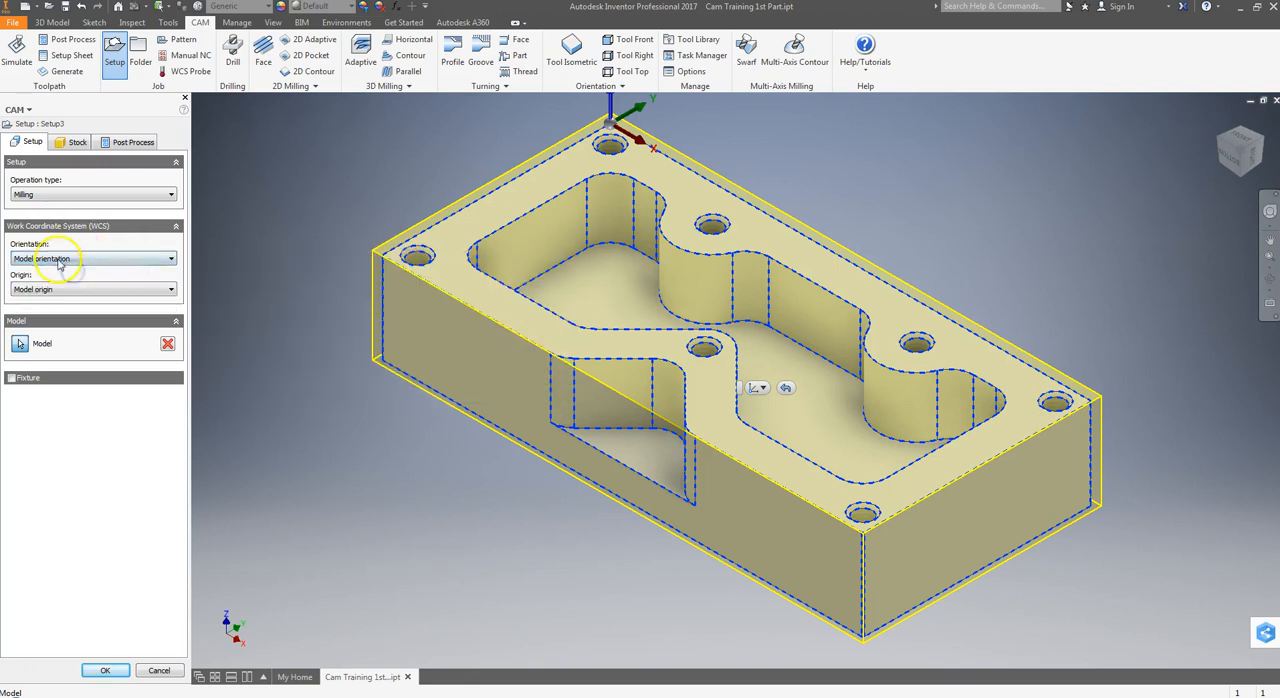
left_click(45, 289)
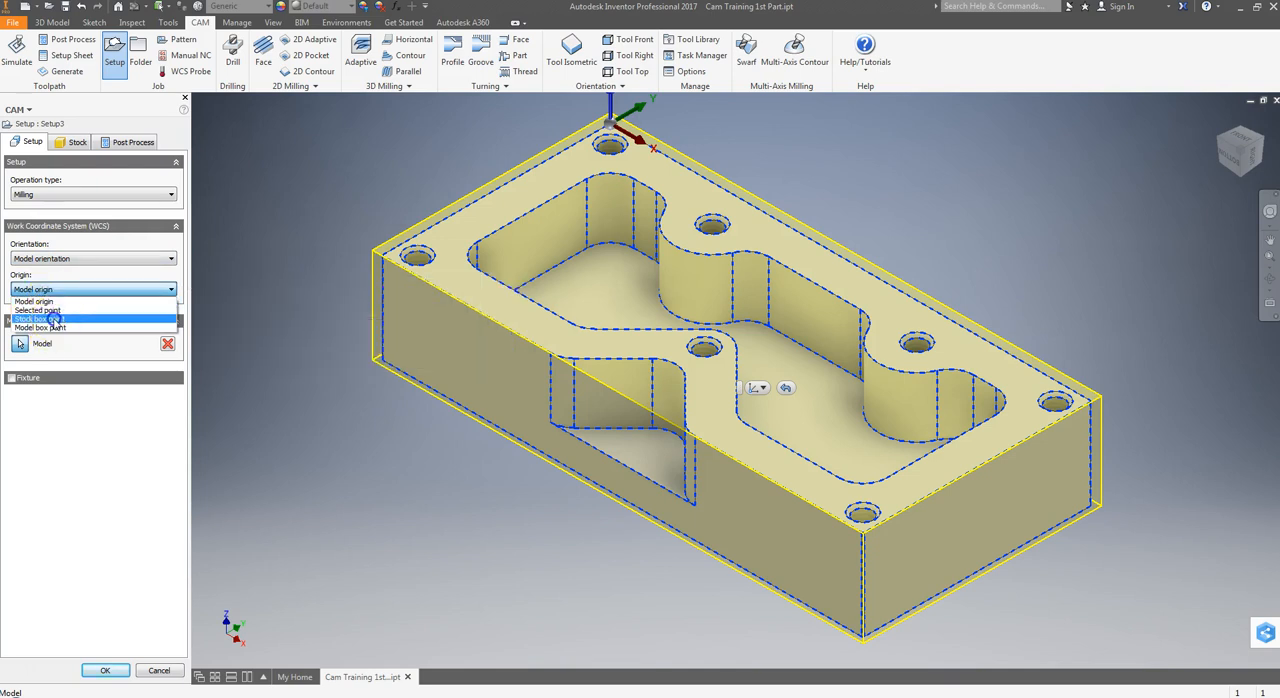
left_click(52, 319)
left_click(60, 290)
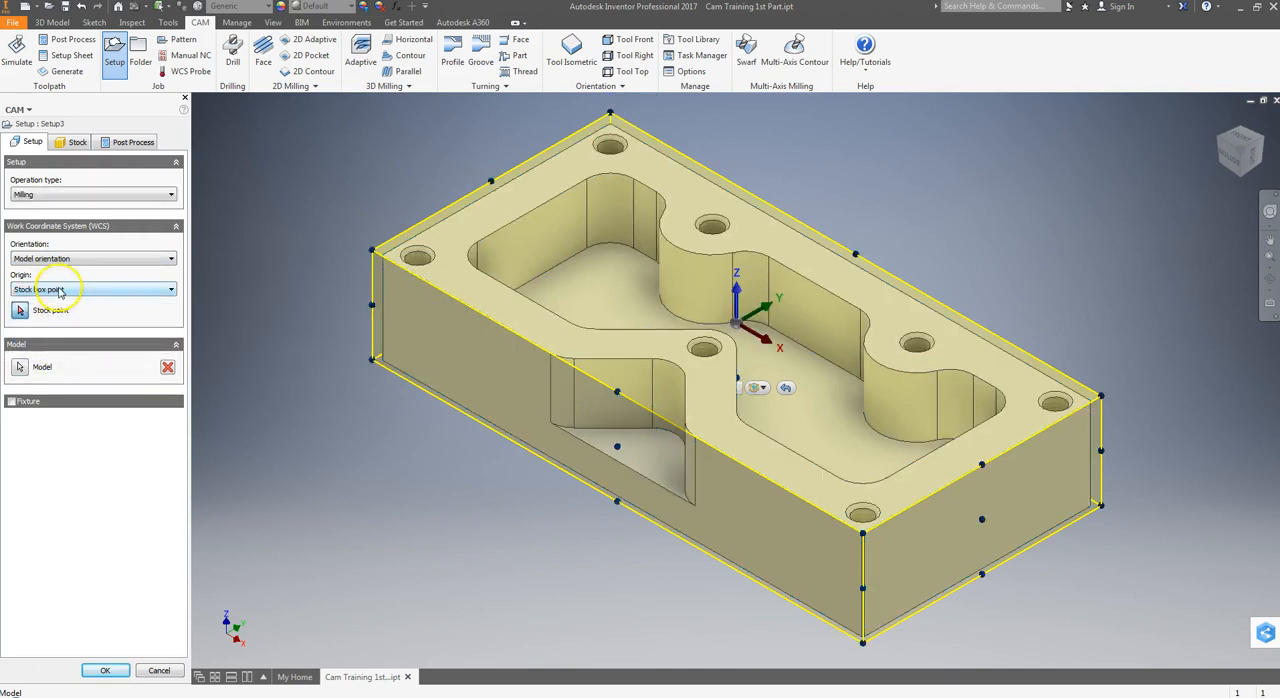
Set the work origin to Model box point and place it on the part's upper corner at the +X, +Y end.
left_click(60, 290)
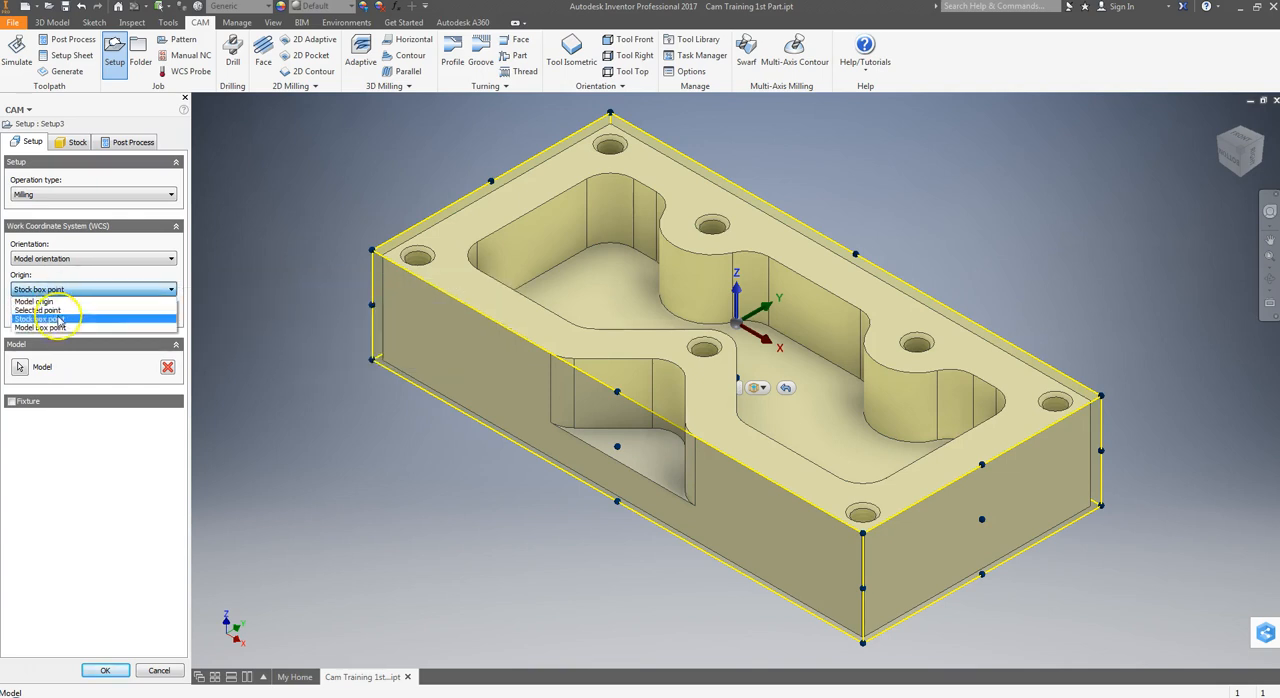
left_click(55, 328)
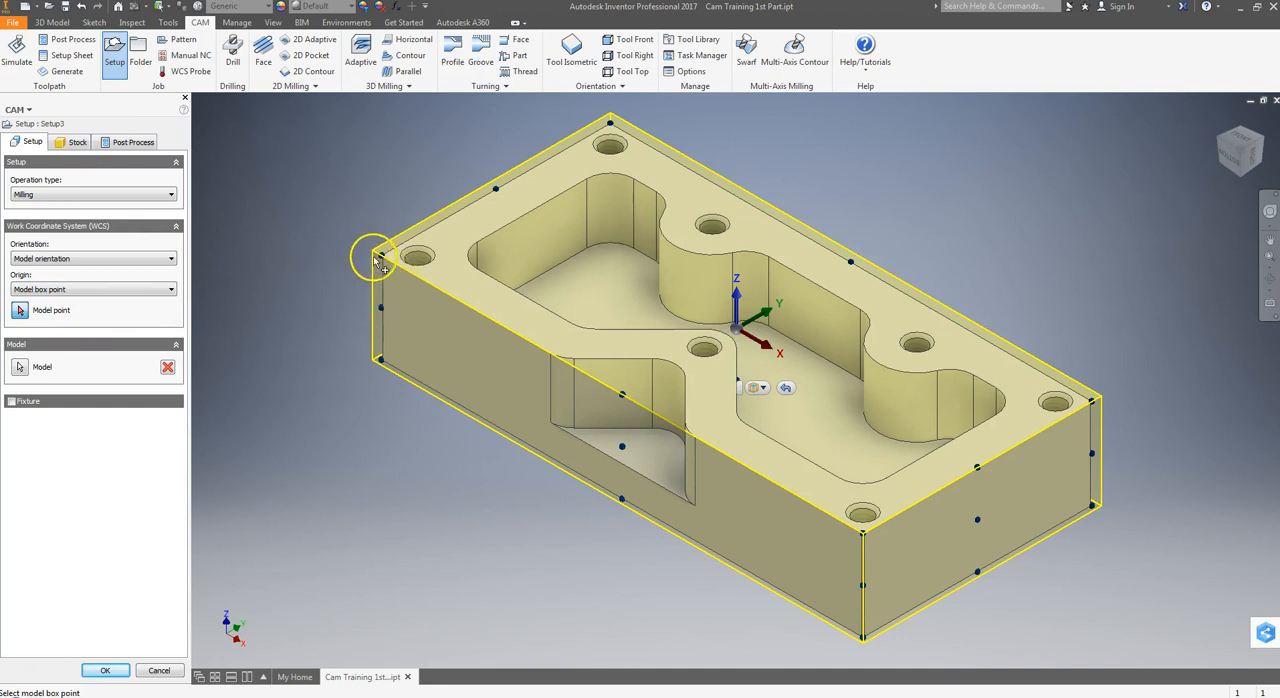
left_click(628, 39)
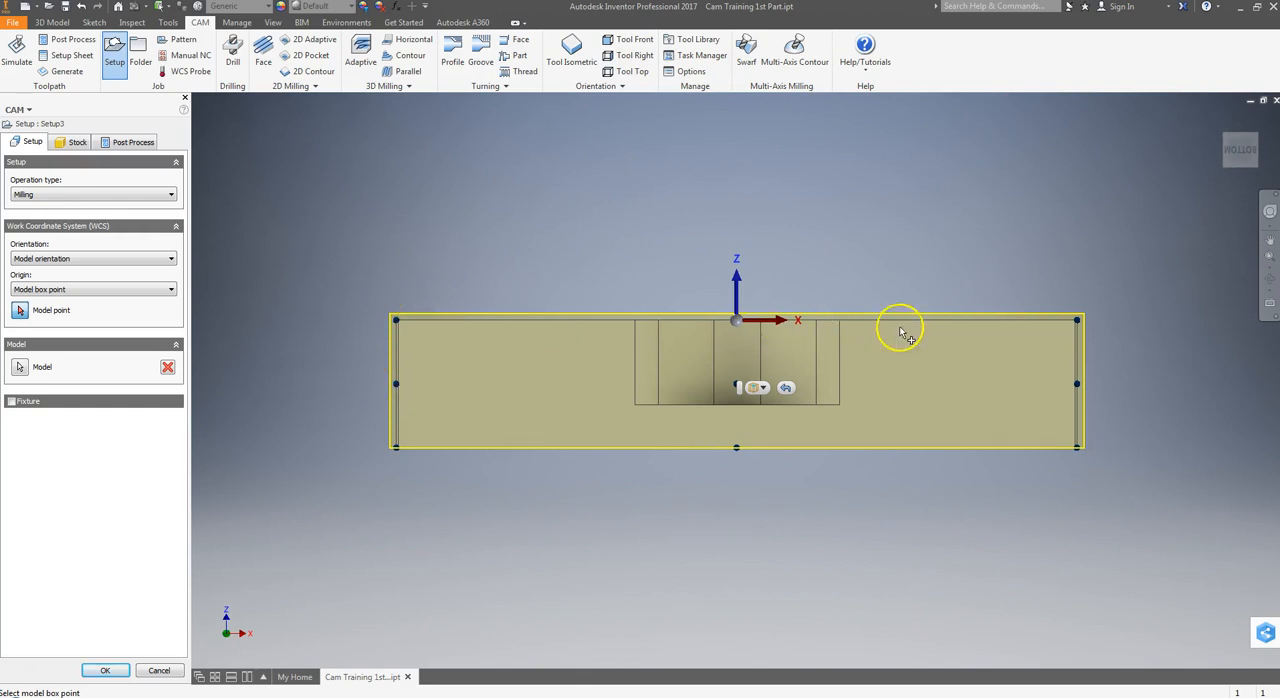
left_click(582, 55)
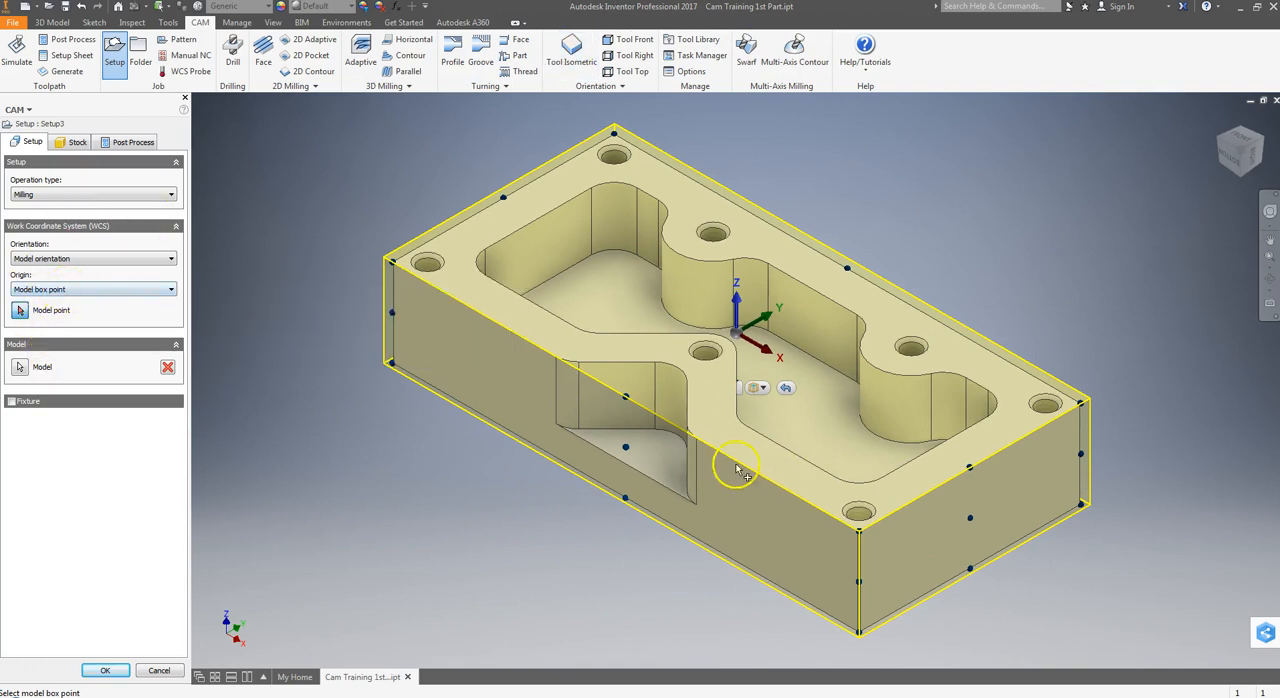
left_click(503, 197)
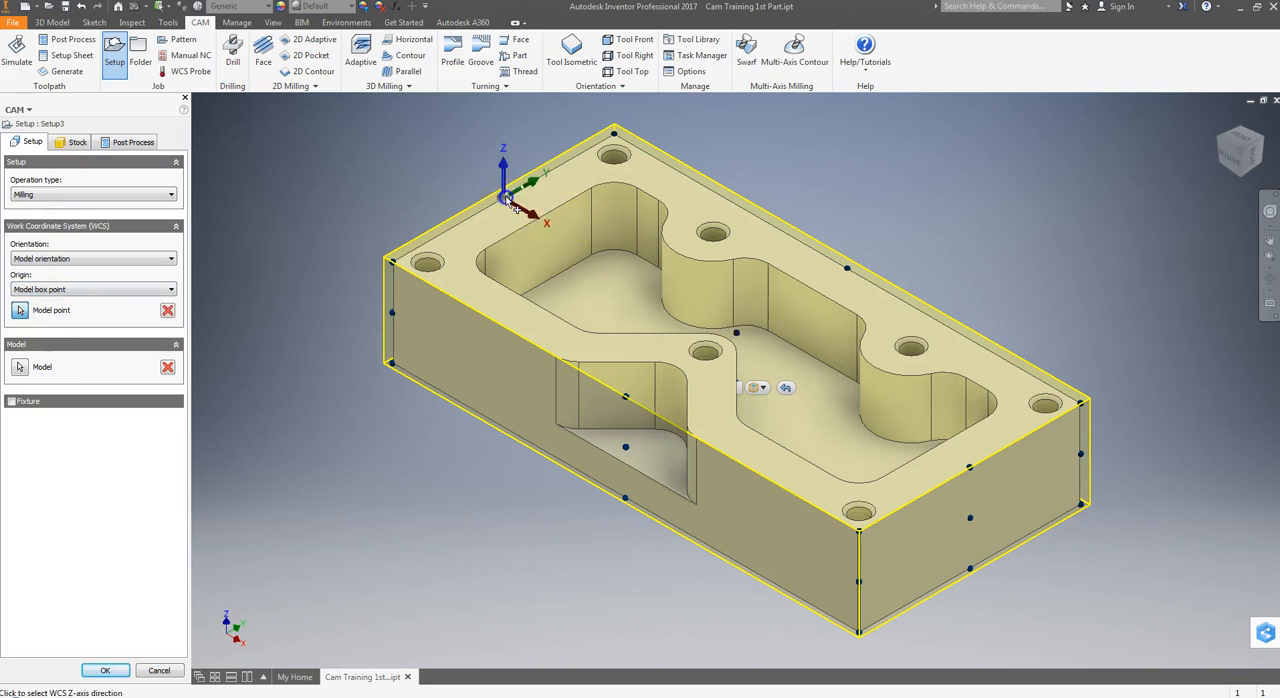
left_click(627, 448)
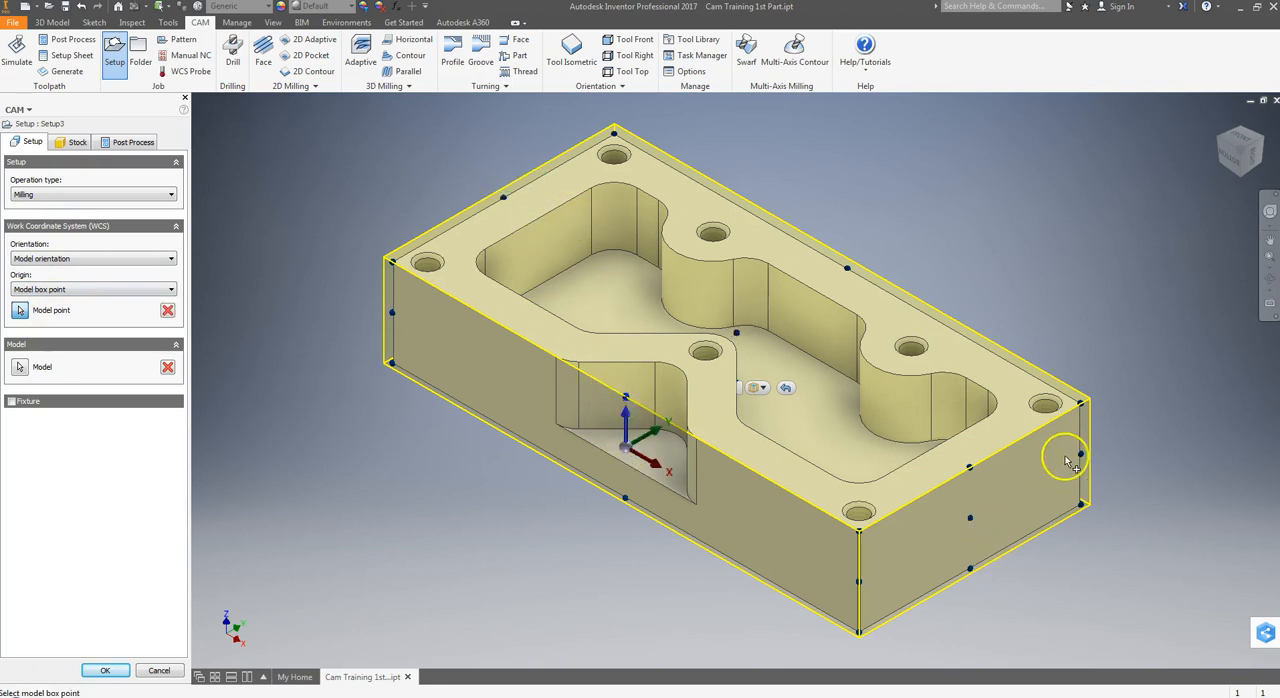
left_click(1083, 403)
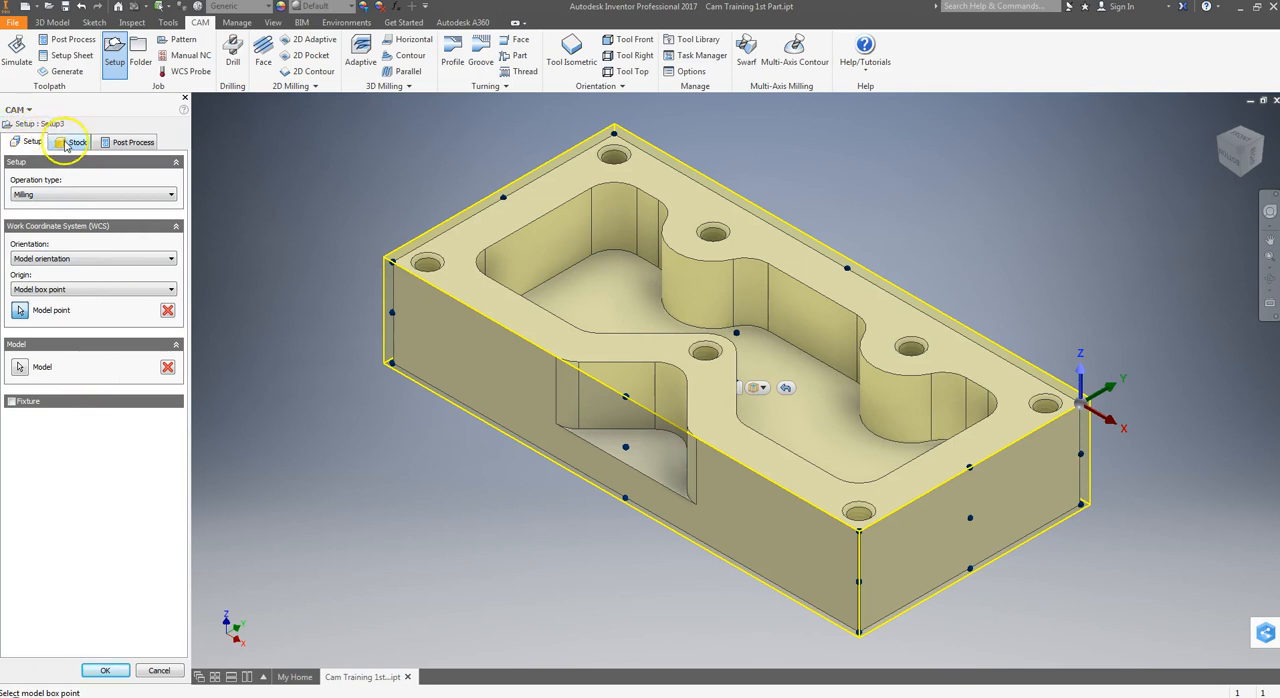
Define the setup's stock as a relative size box with the offset mode Add stock to sides and top-bottom.
left_click(66, 144)
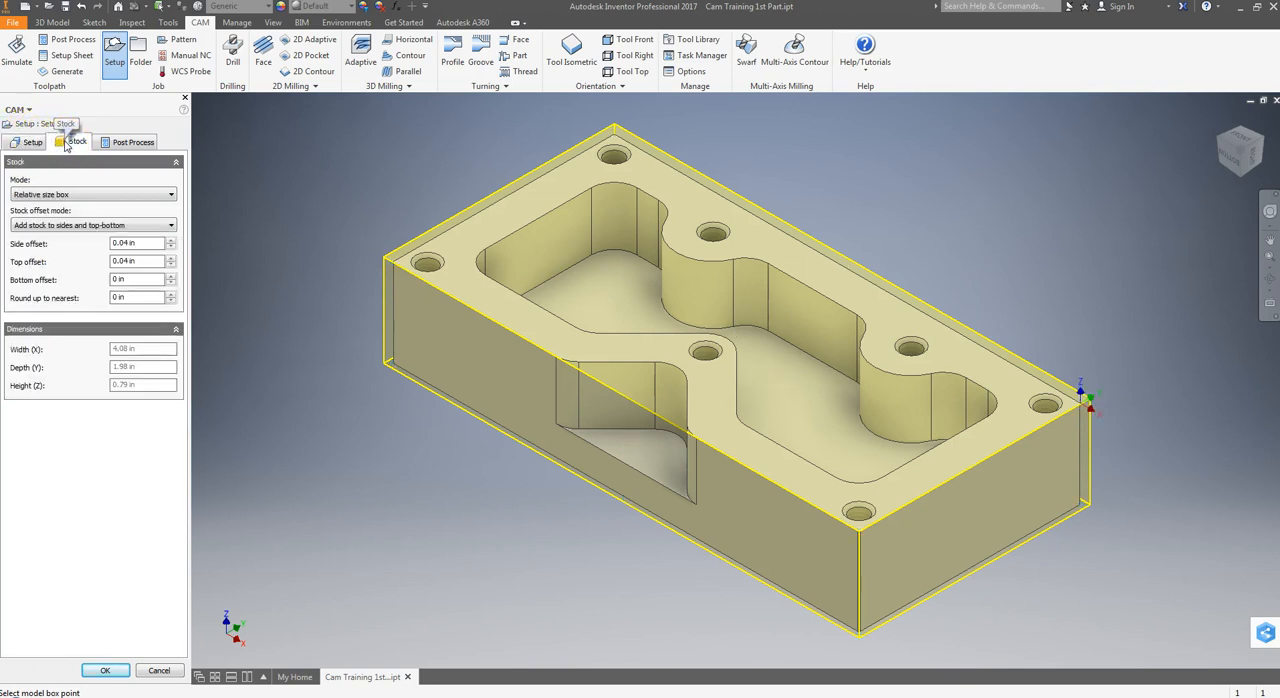
left_click(41, 196)
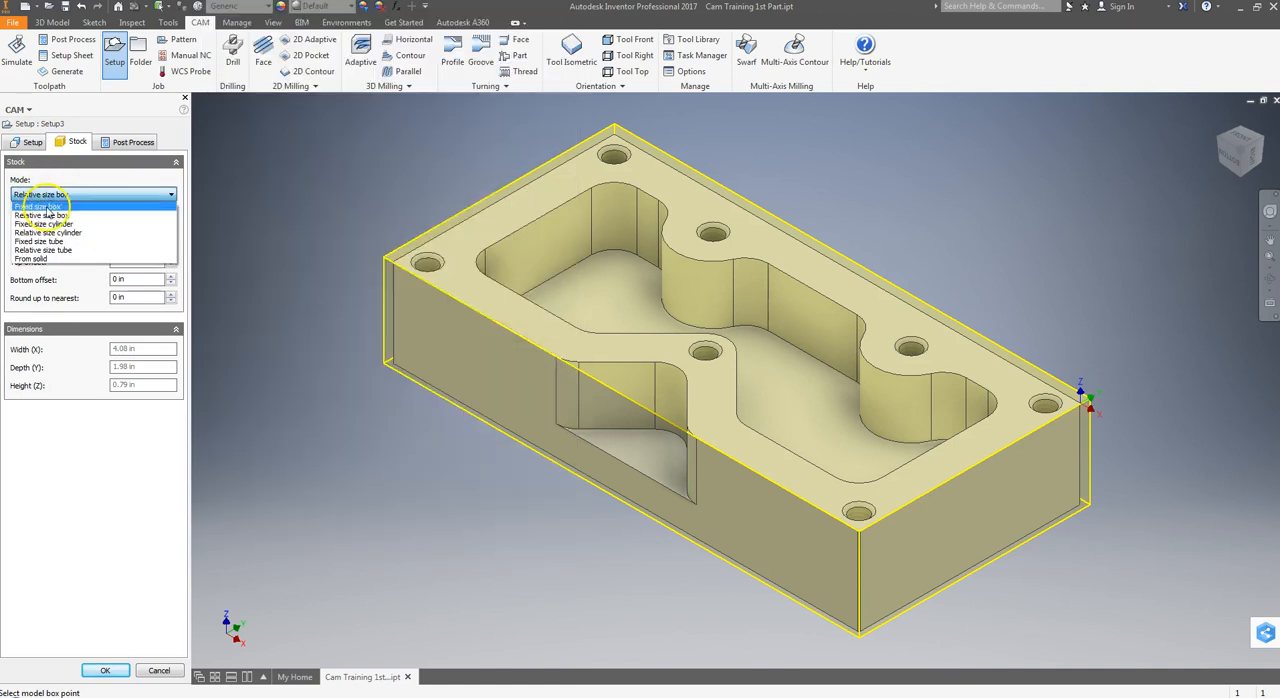
left_click(47, 205)
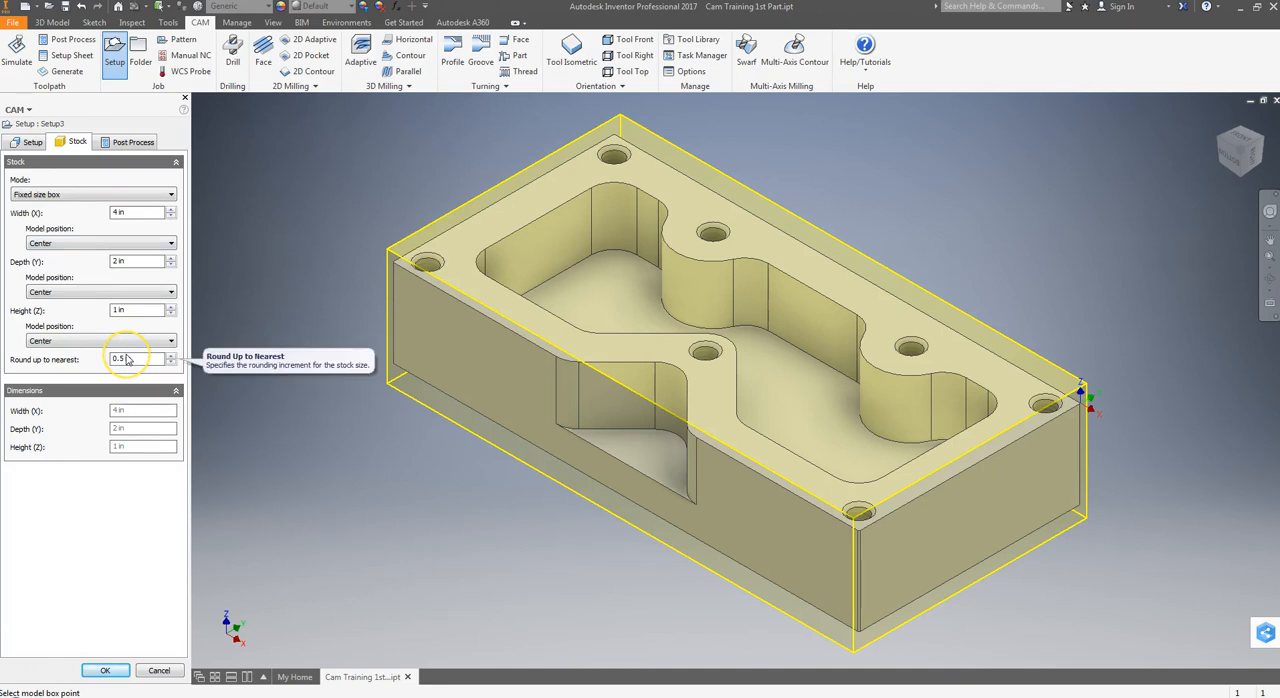
left_click(64, 195)
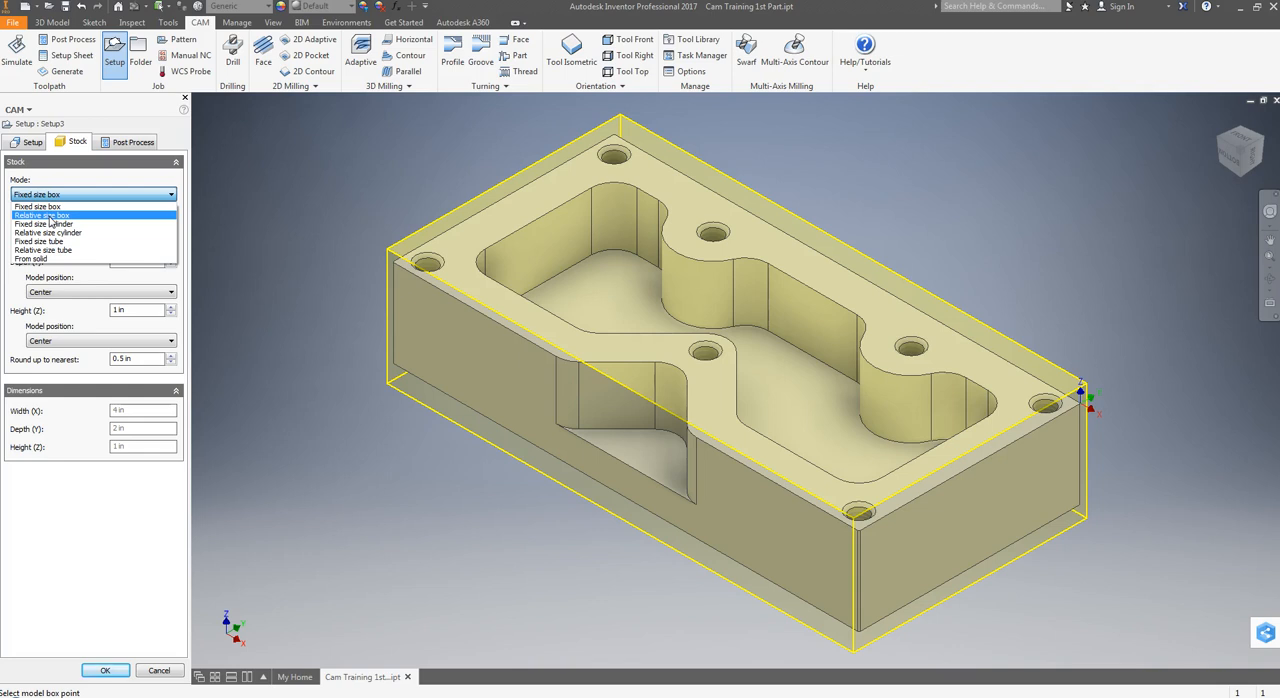
left_click(50, 216)
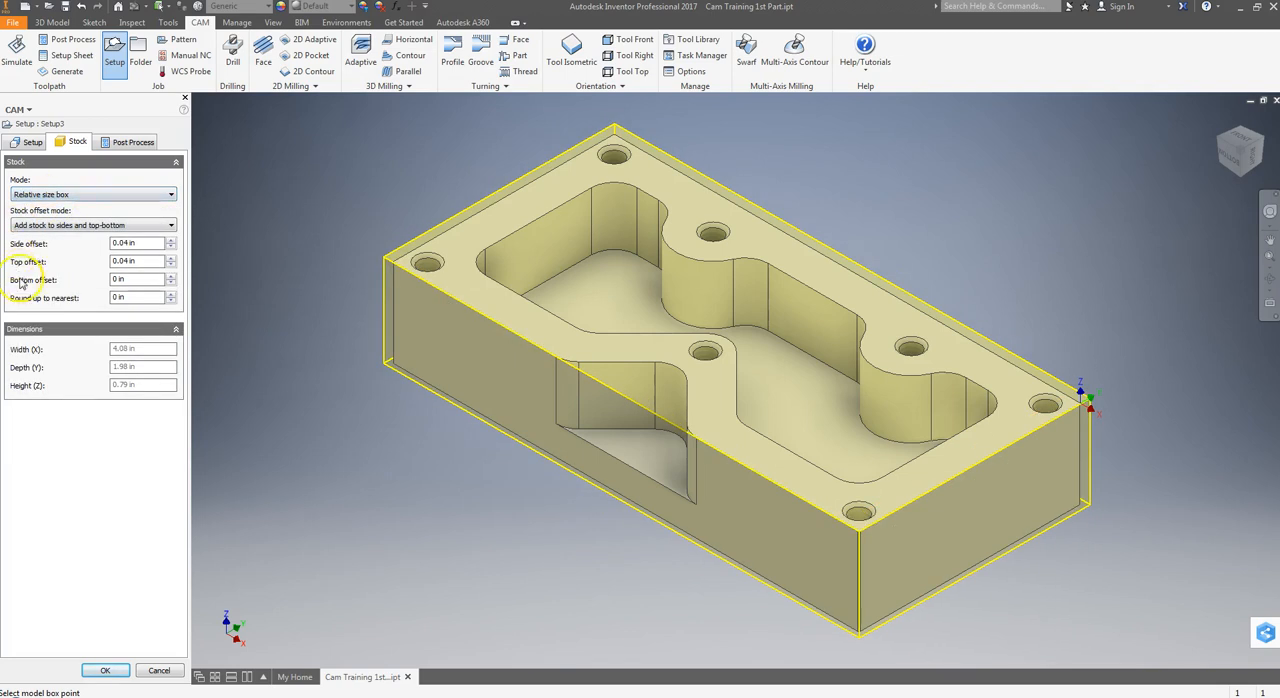
left_click(30, 225)
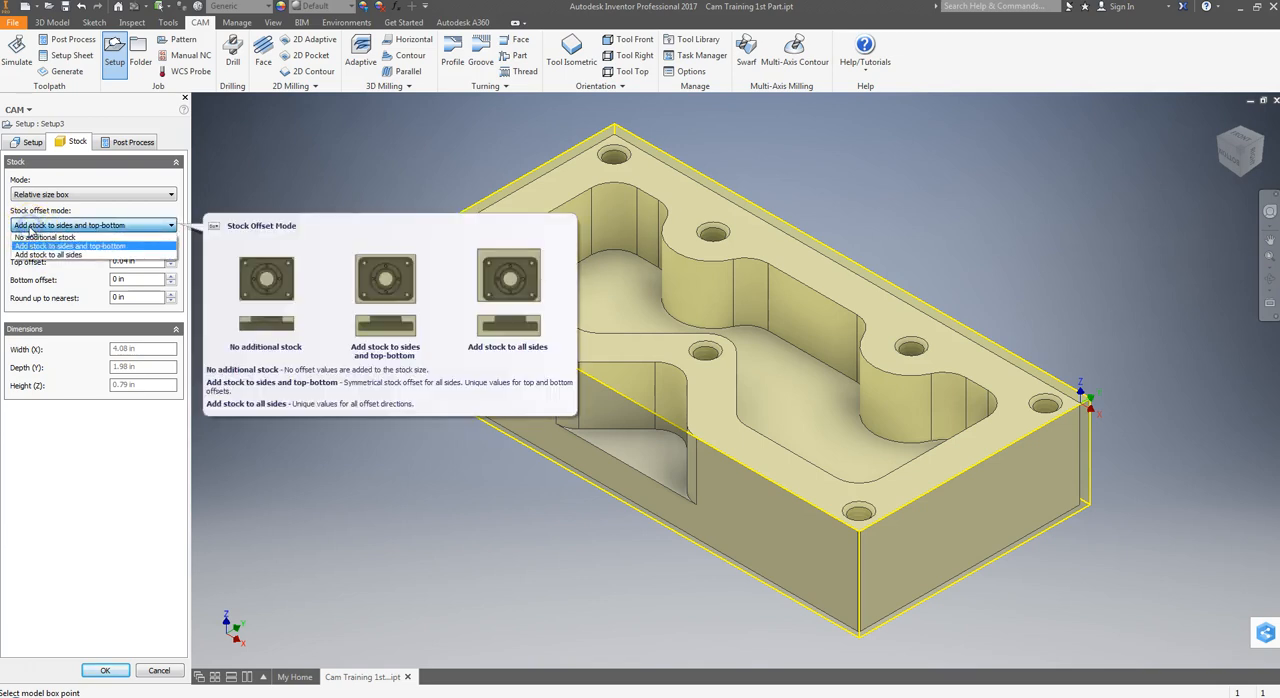
left_click(106, 248)
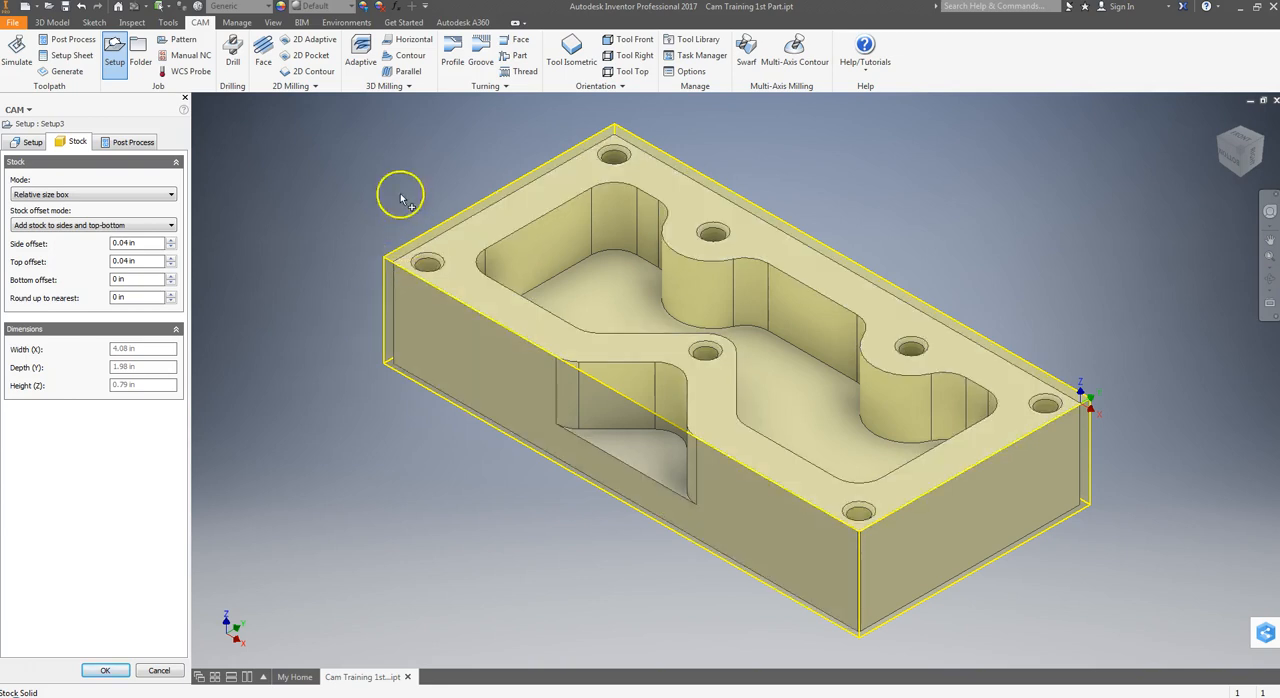
Set the stock's side offset to 0 in and its top offset to 0.03 in, and check the added layer from the front.
left_click_drag(149, 243, 100, 244)
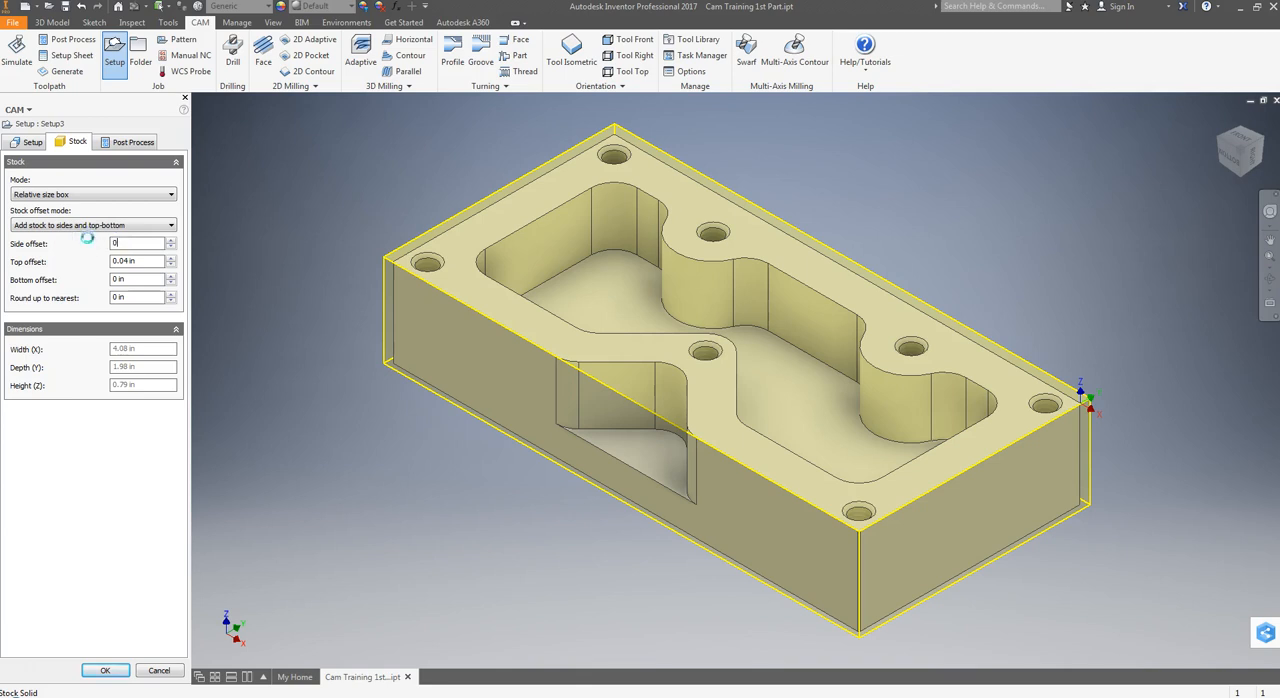
double_click(145, 261)
left_click_drag(136, 263, 48, 264)
type(".03")
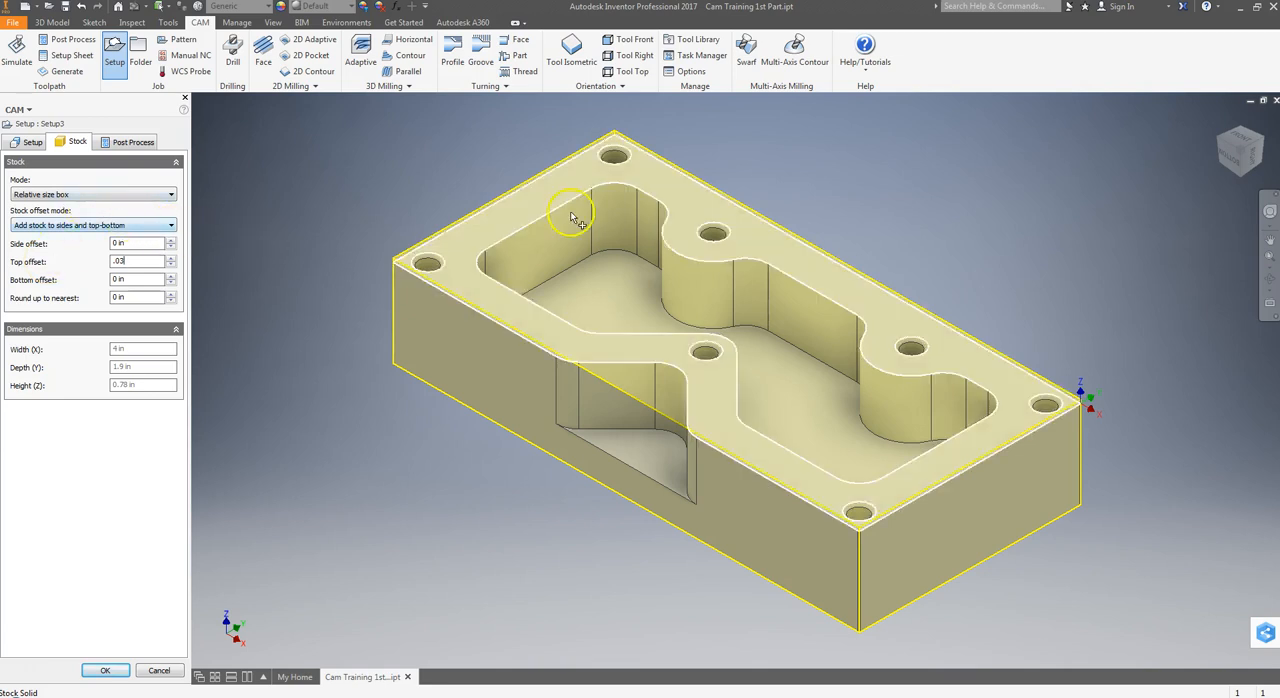
left_click(1228, 168)
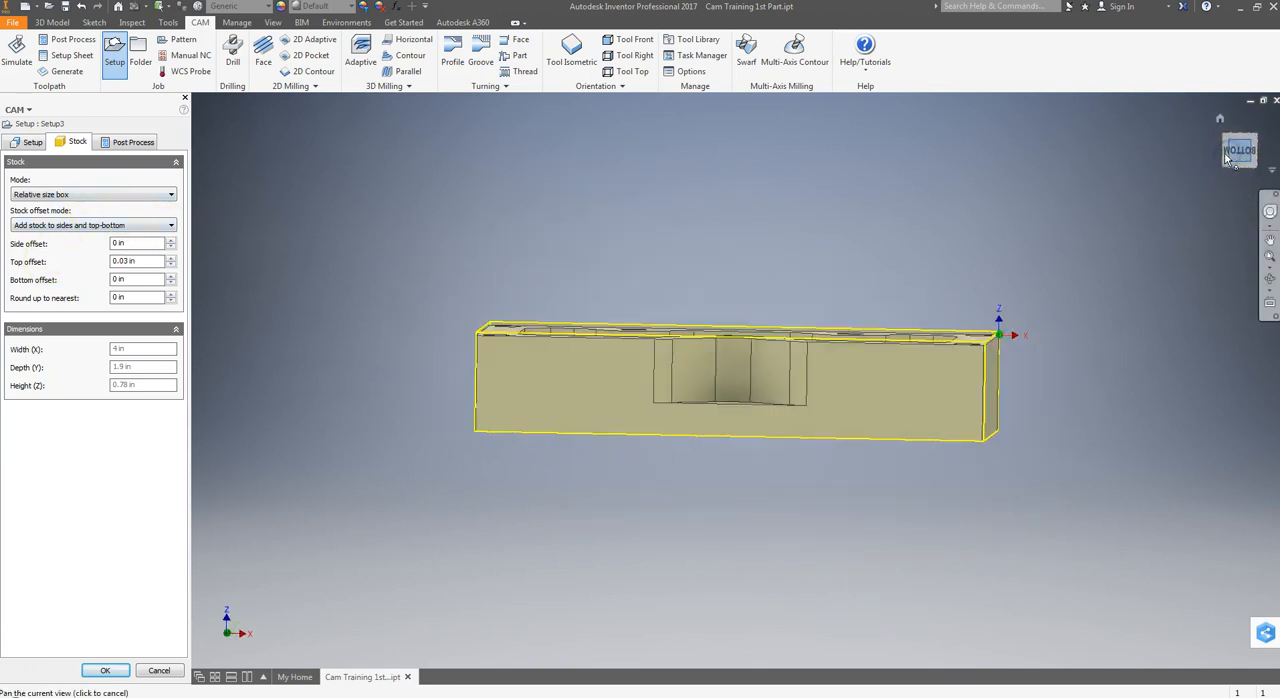
scroll(762, 412, "up", 3)
middle_click_drag(514, 368, 754, 377)
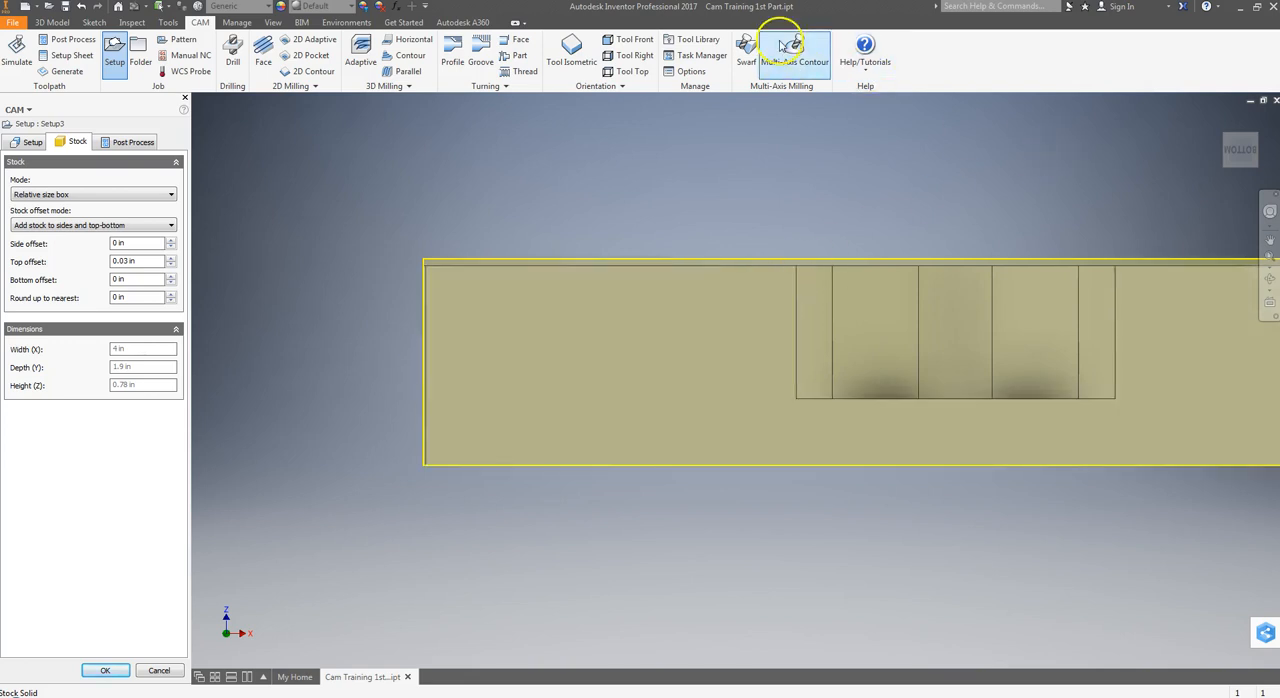
left_click(569, 52)
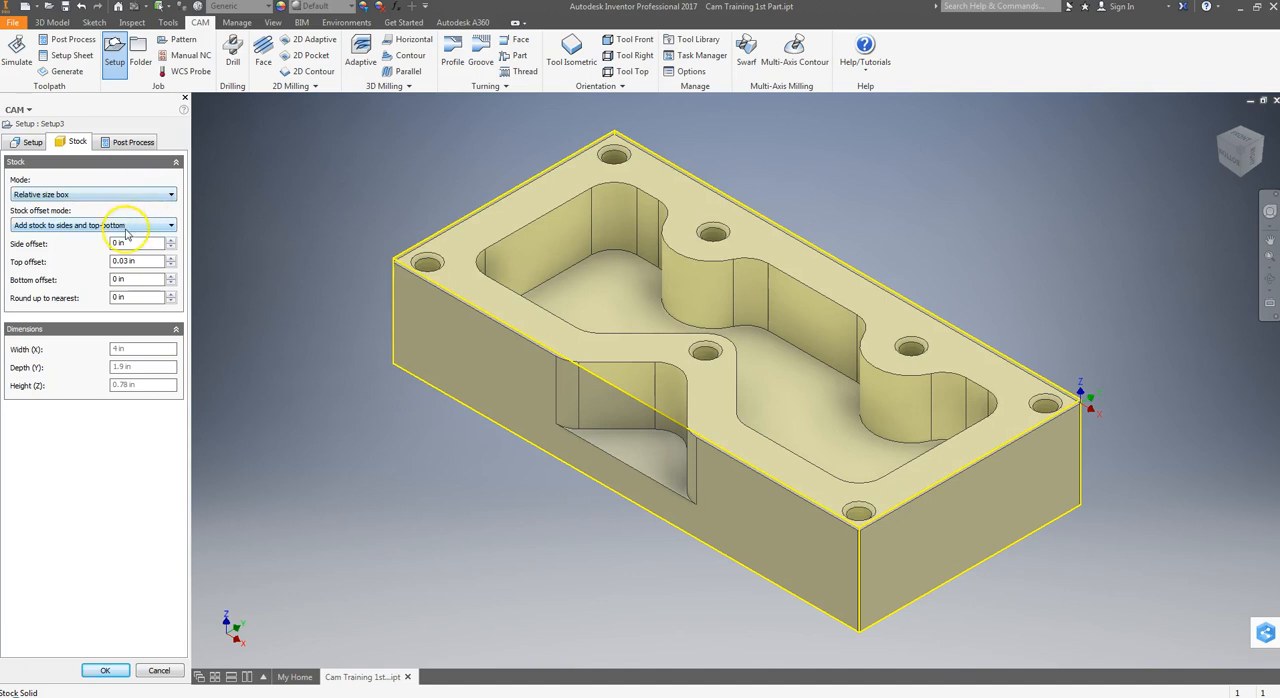
Set the setup's program number to 00101 for post-processing, as given on the CNC mill setup sheet.
left_click(118, 143)
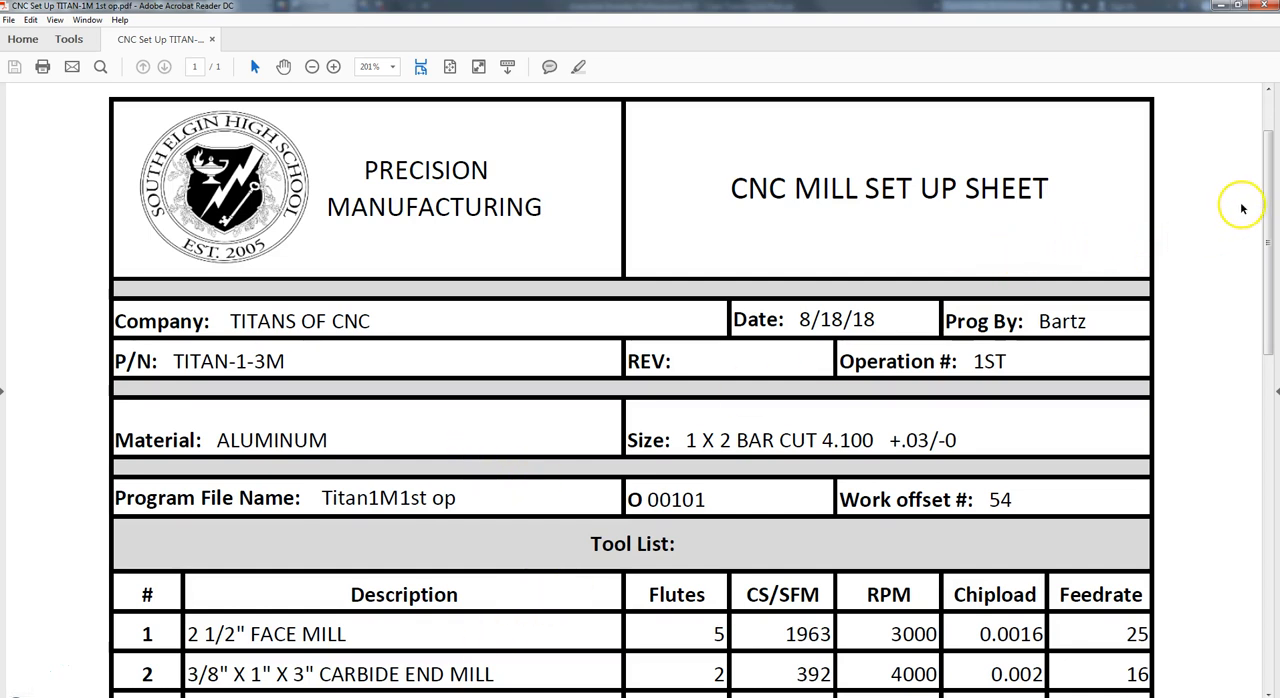
left_click_drag(1266, 188, 1267, 252)
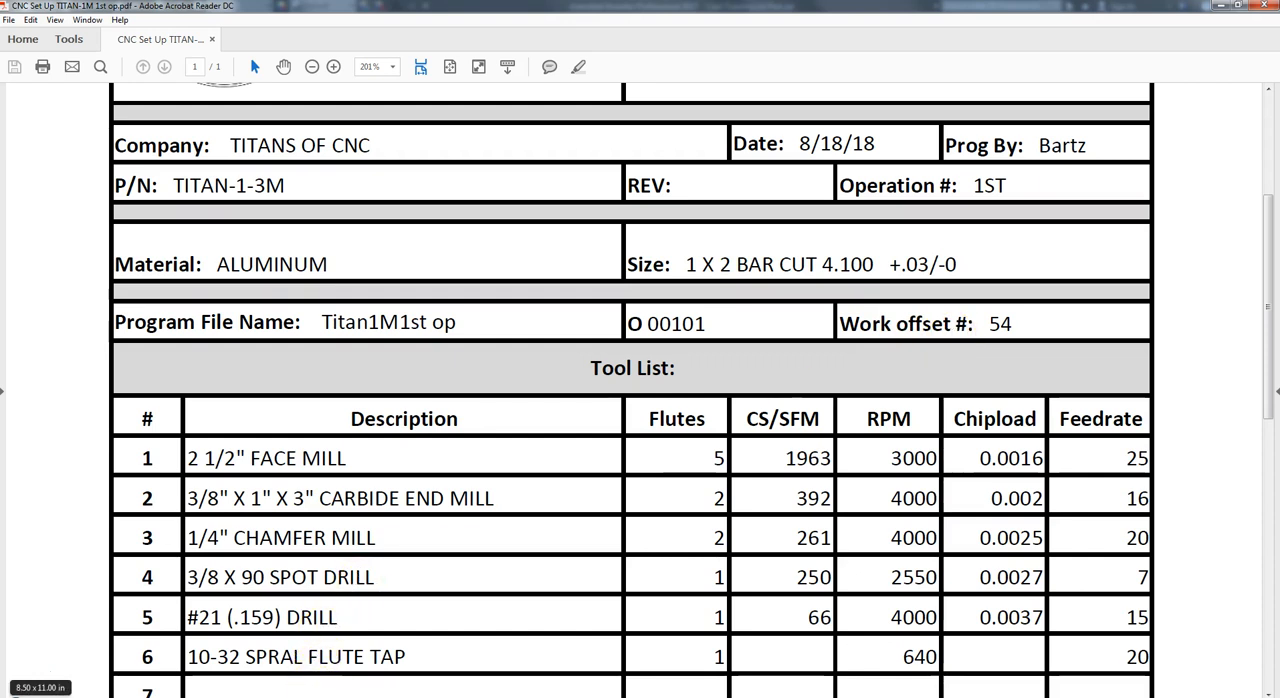
left_click(272, 697)
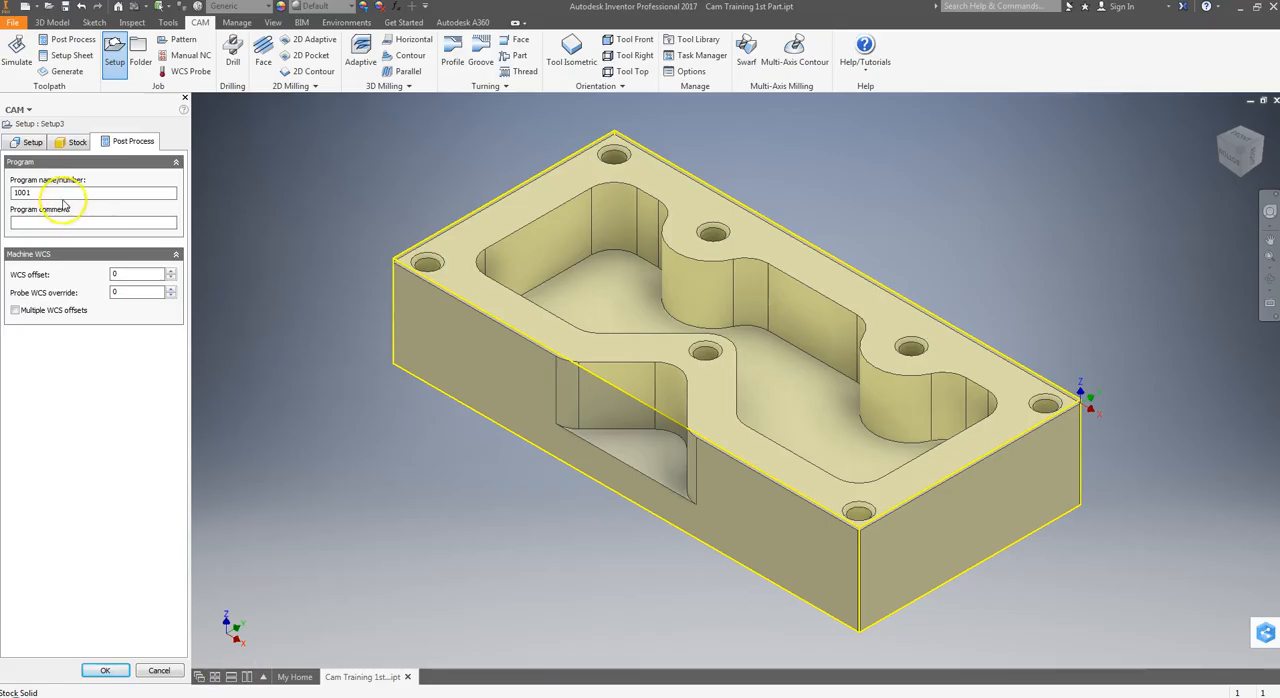
double_click(22, 194)
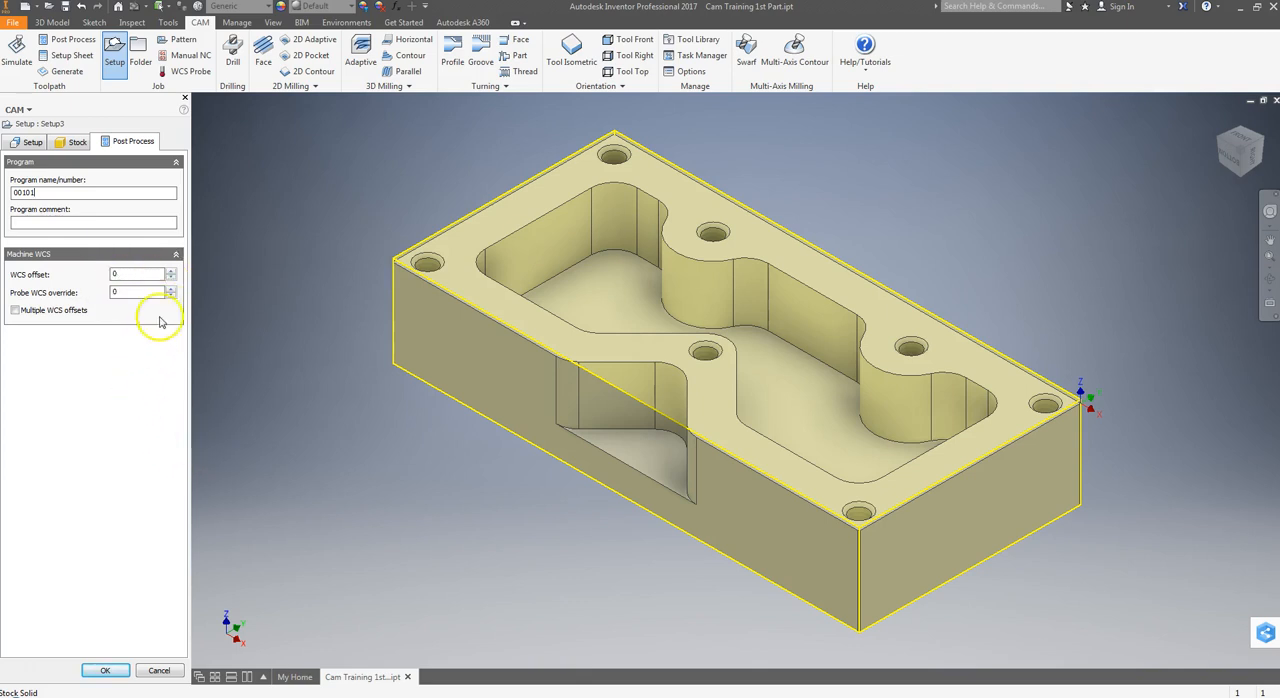
Keep the WCS offset at 0, enter the program comment "CAM Training 1st op" plus the programmer's name, and accept the setup.
left_click(171, 271)
left_click(172, 272)
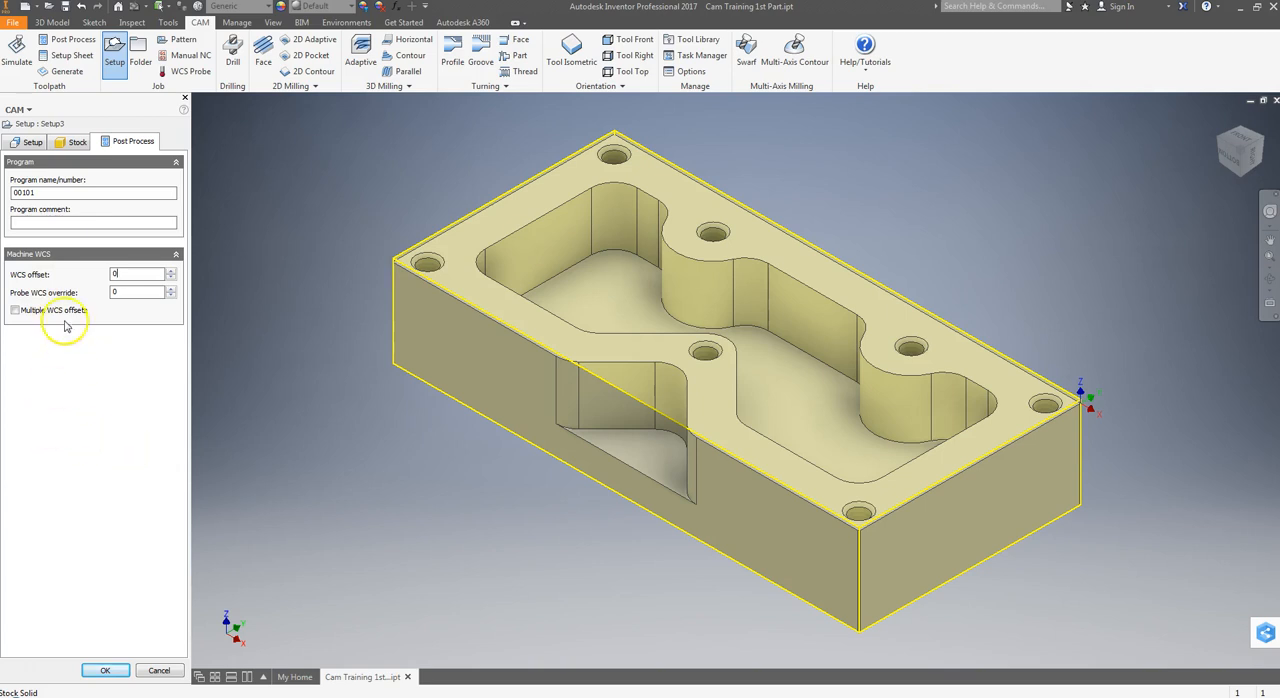
left_click(20, 222)
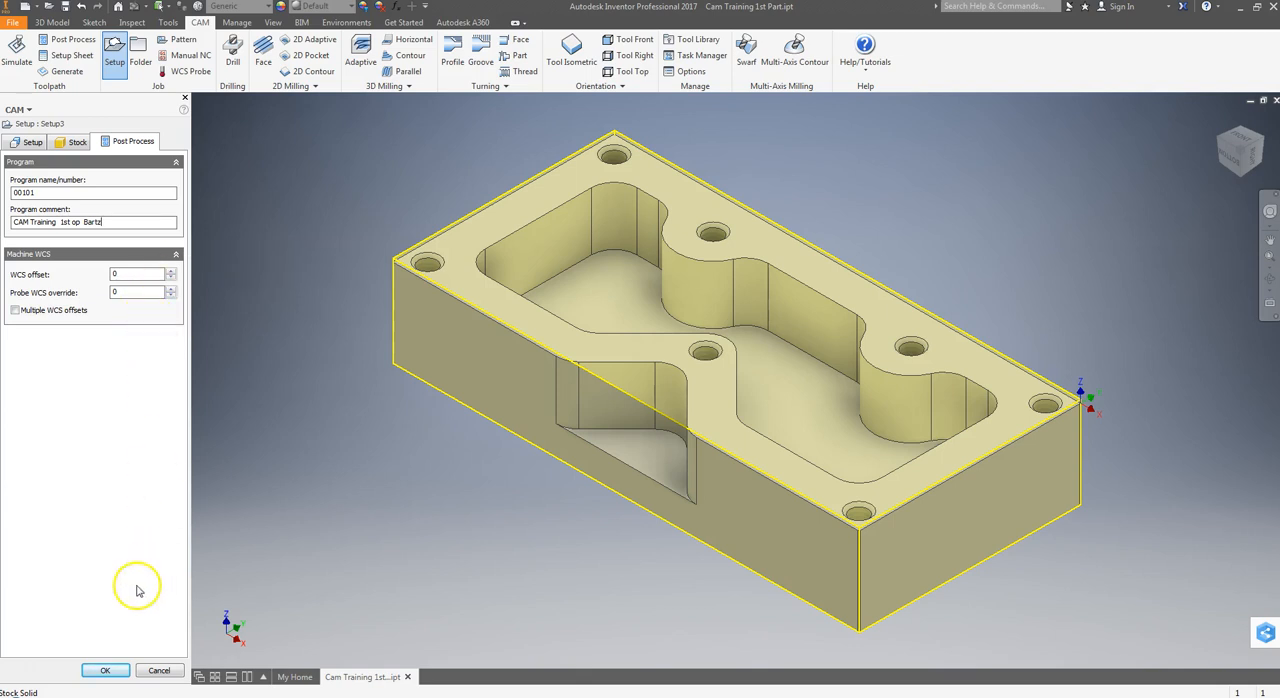
left_click(105, 670)
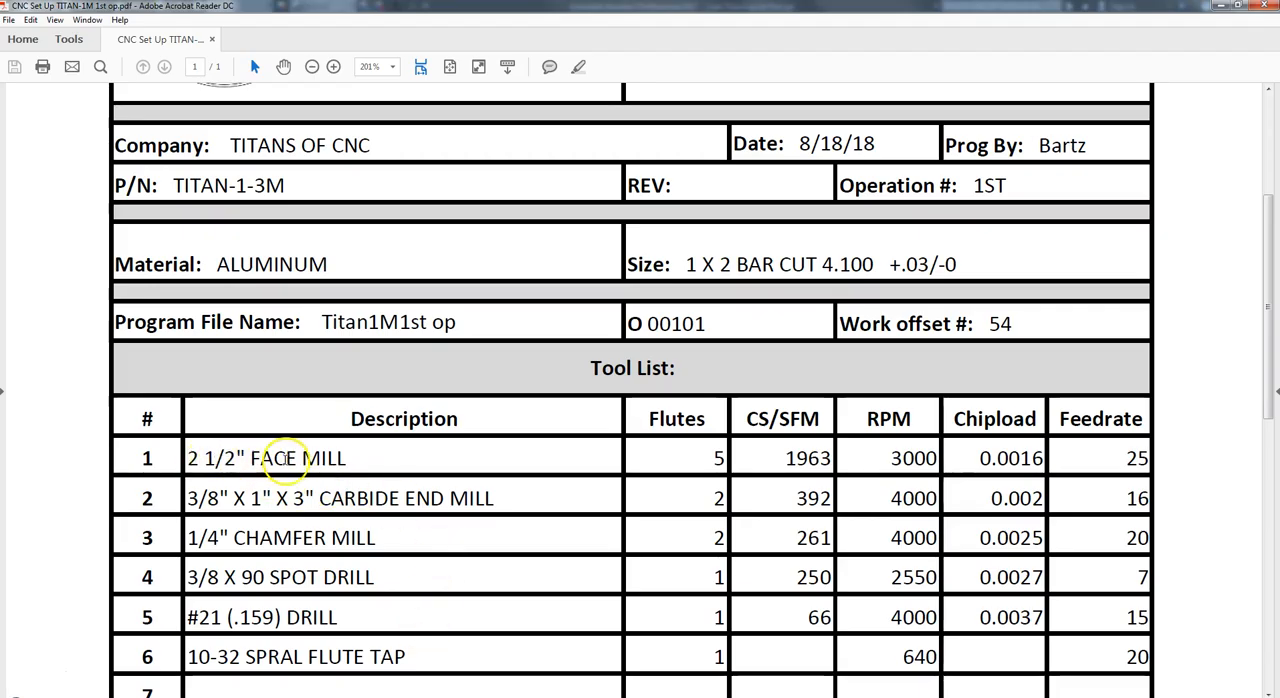
scroll(378, 482, "down", 1)
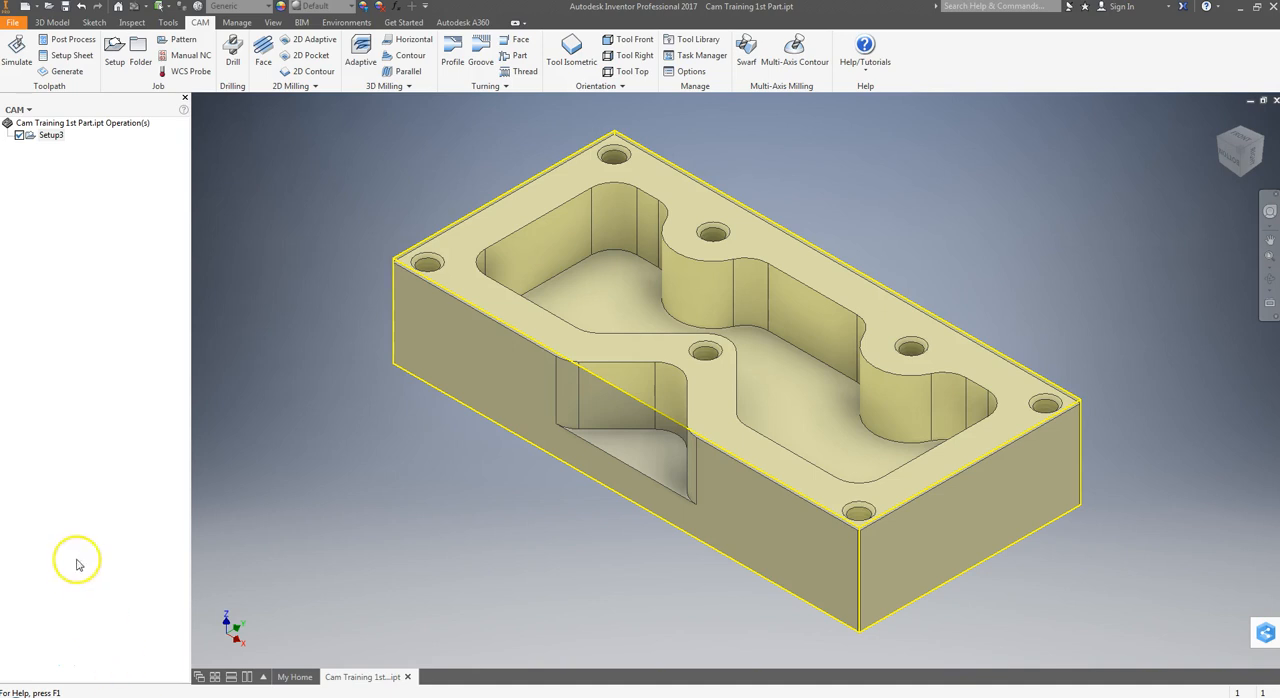
left_click(264, 55)
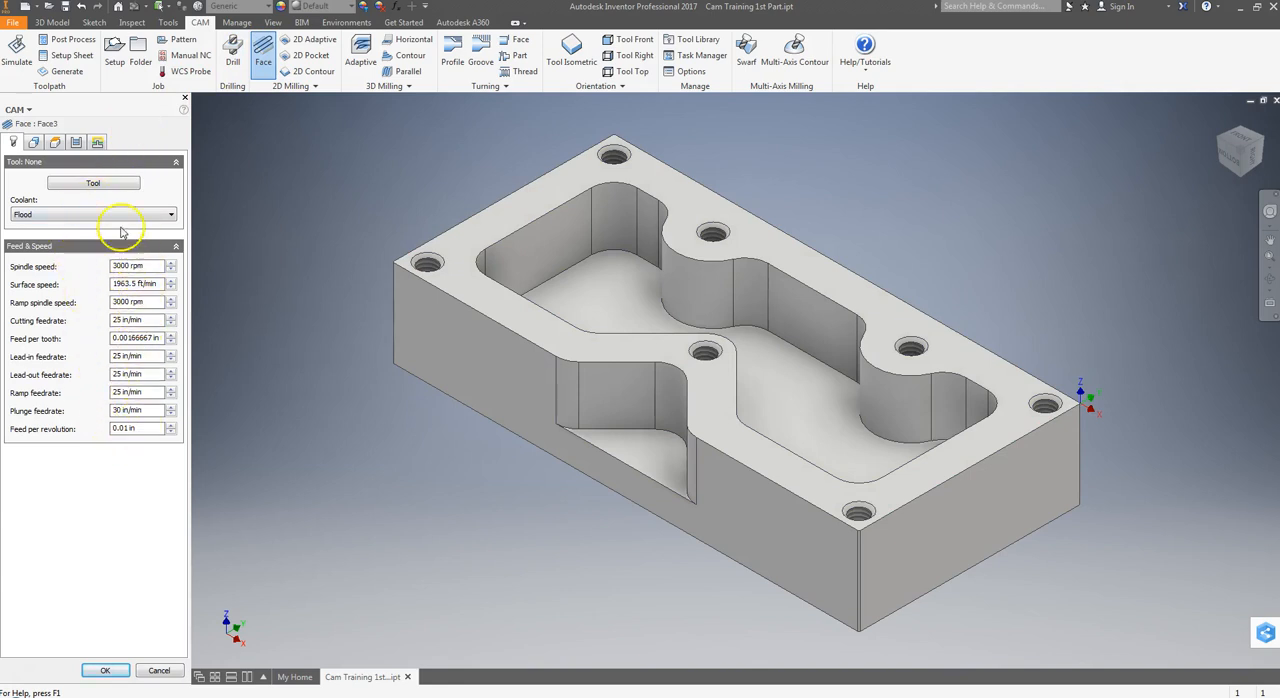
left_click(94, 183)
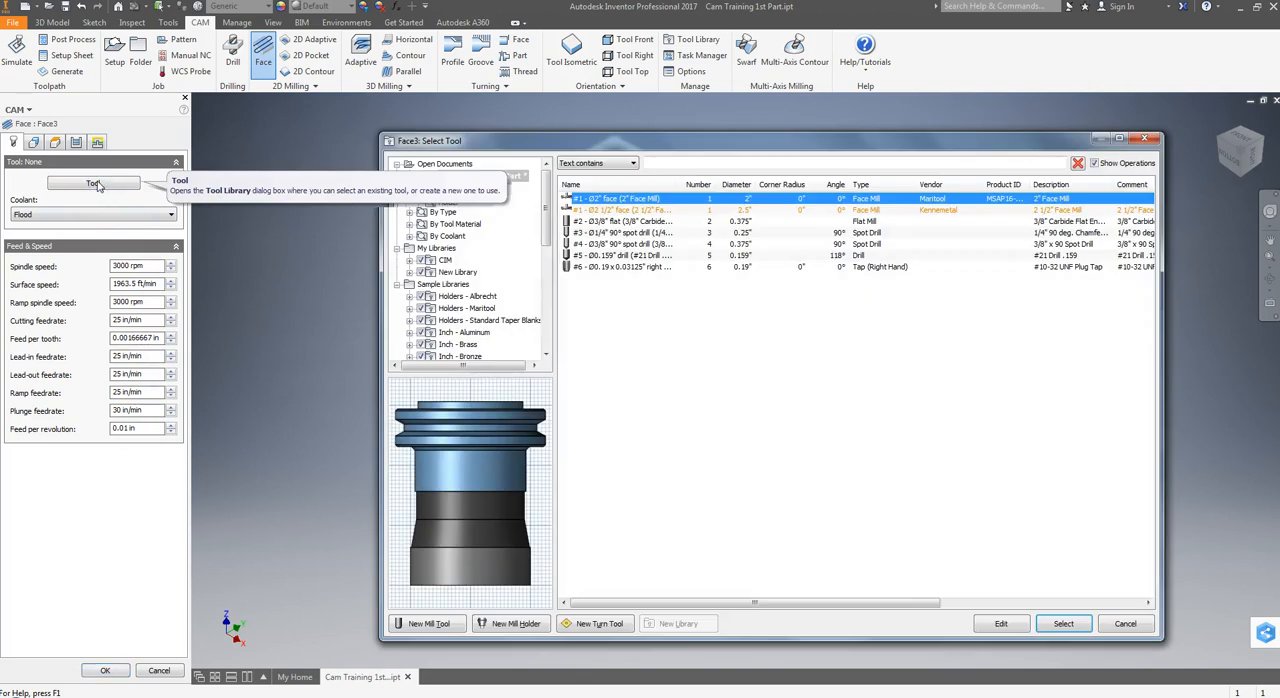
left_click(617, 222)
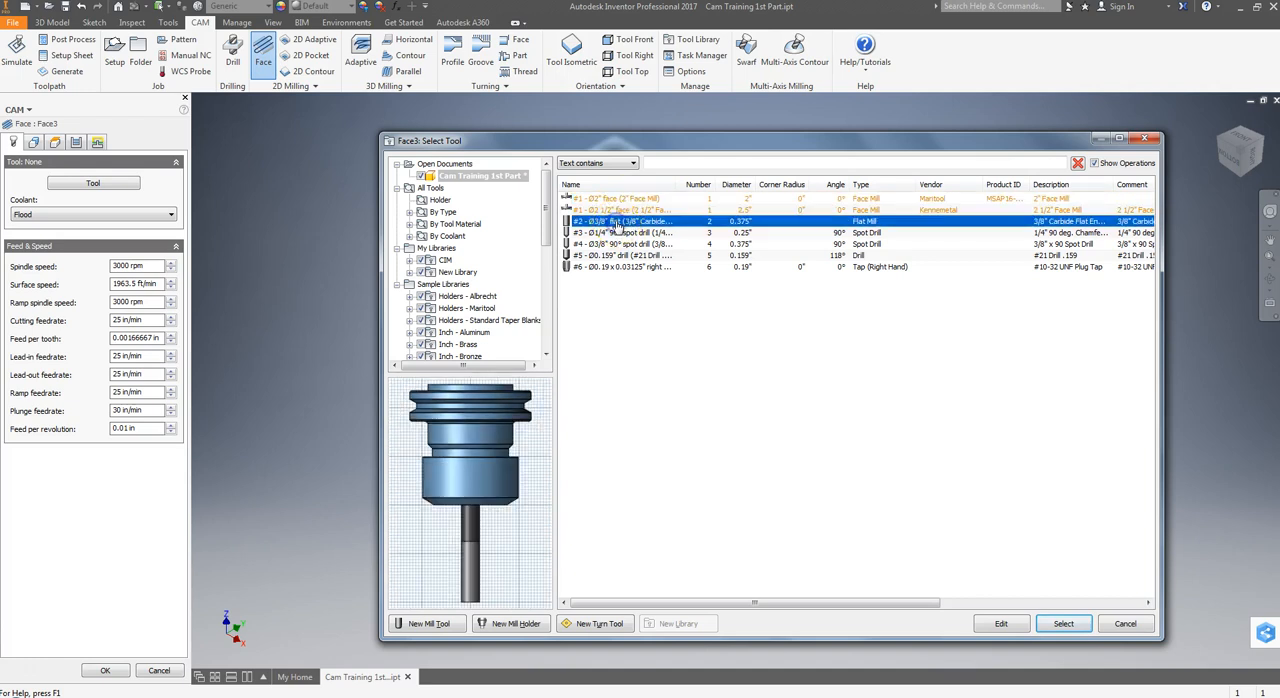
left_click(1062, 624)
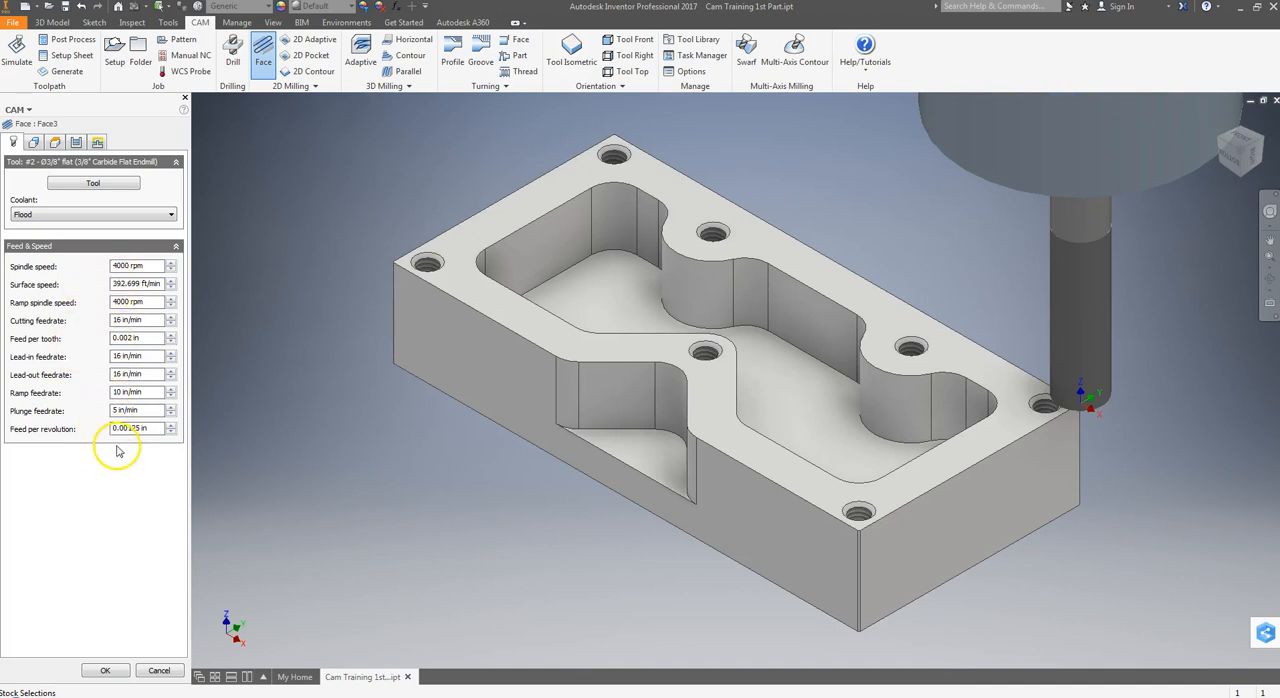
left_click(160, 671)
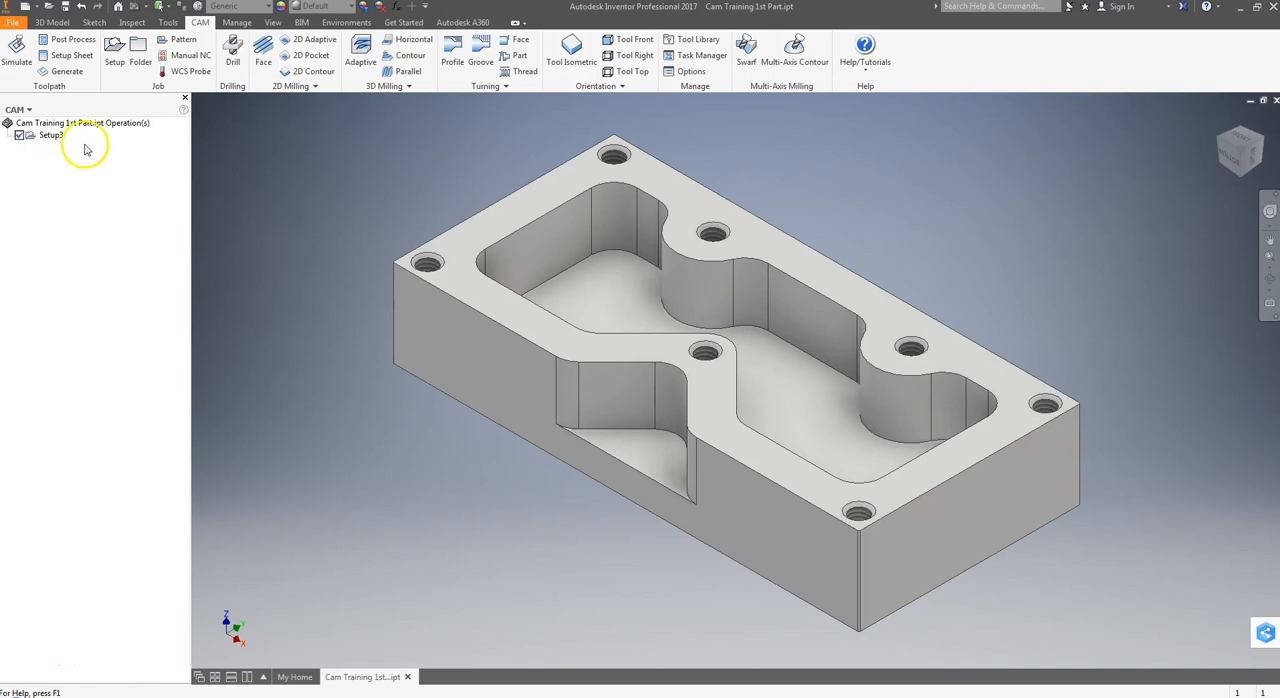
Remove all existing tools from the Cam Training 1st Part document in the Tool Library.
left_click(698, 40)
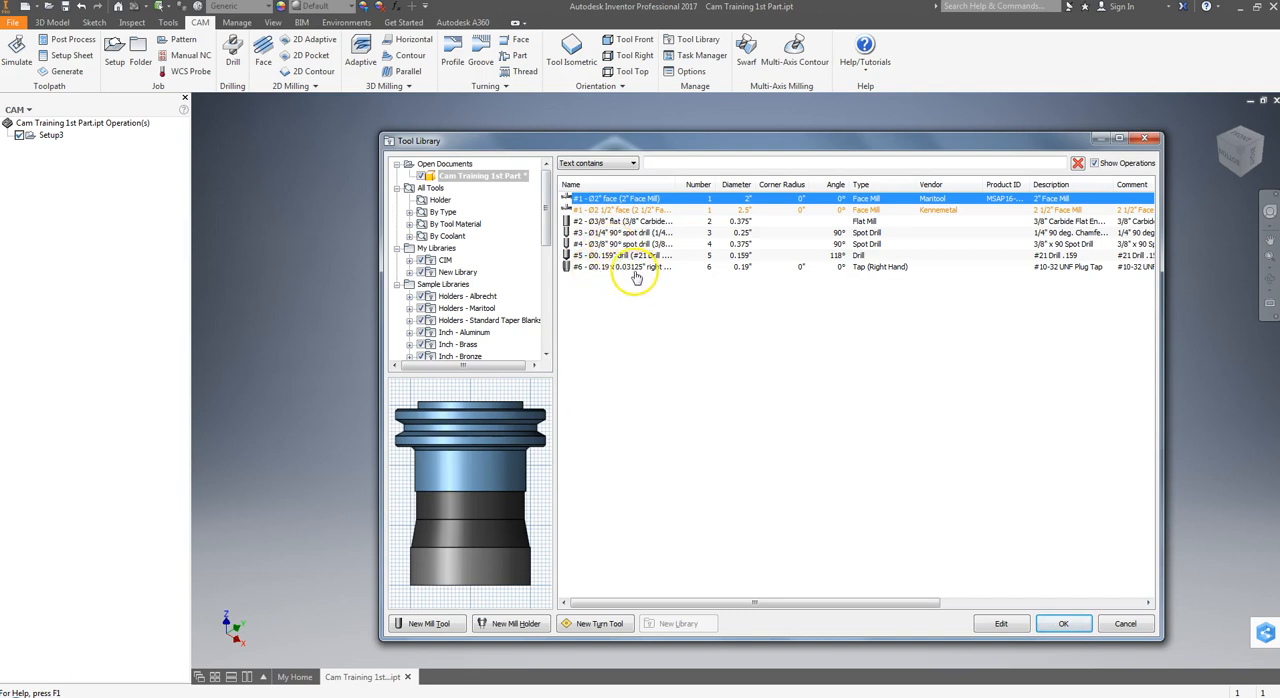
left_click(606, 222)
left_click(608, 199)
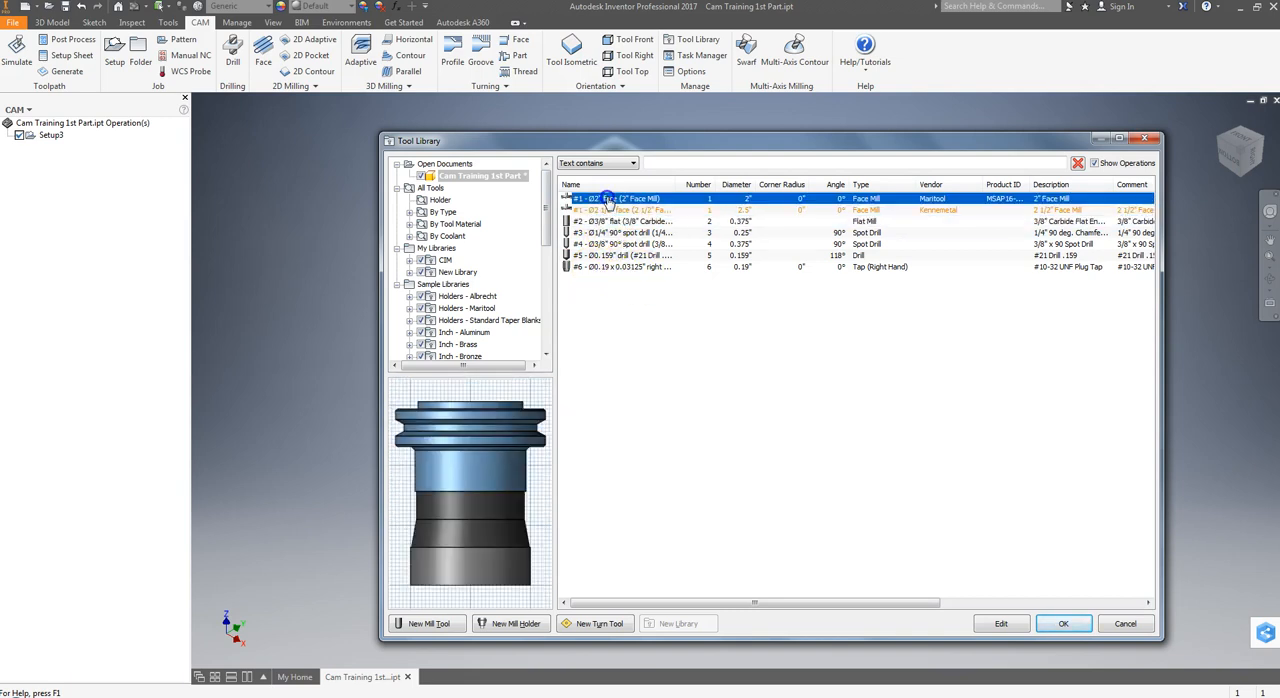
left_click(634, 267, "shift")
right_click(636, 255)
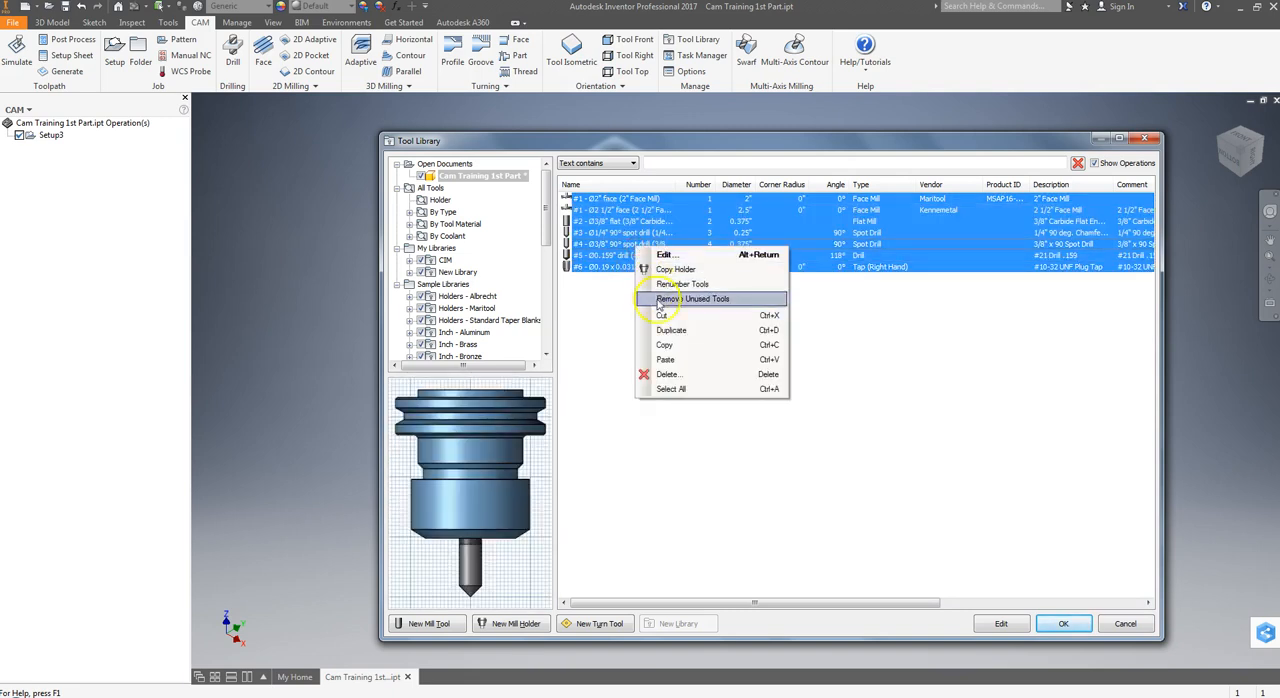
left_click(666, 374)
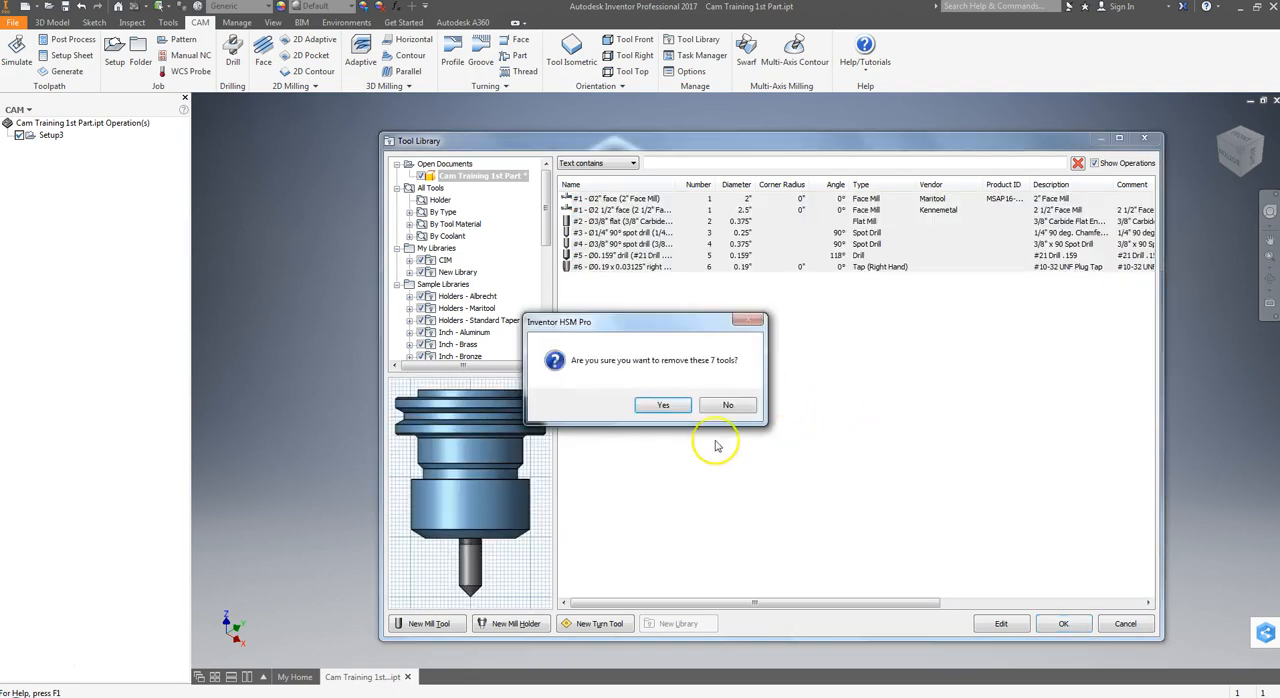
left_click(663, 404)
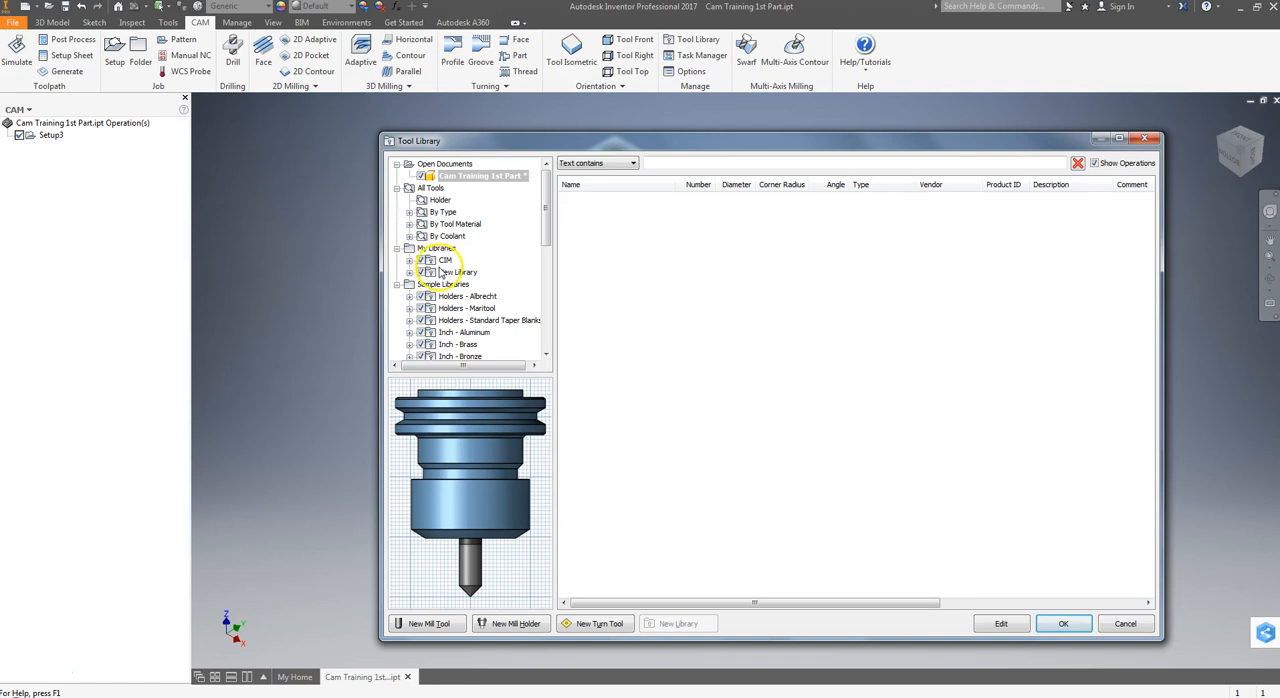
Create a new tool library named CAM under My Libraries.
left_click(442, 274)
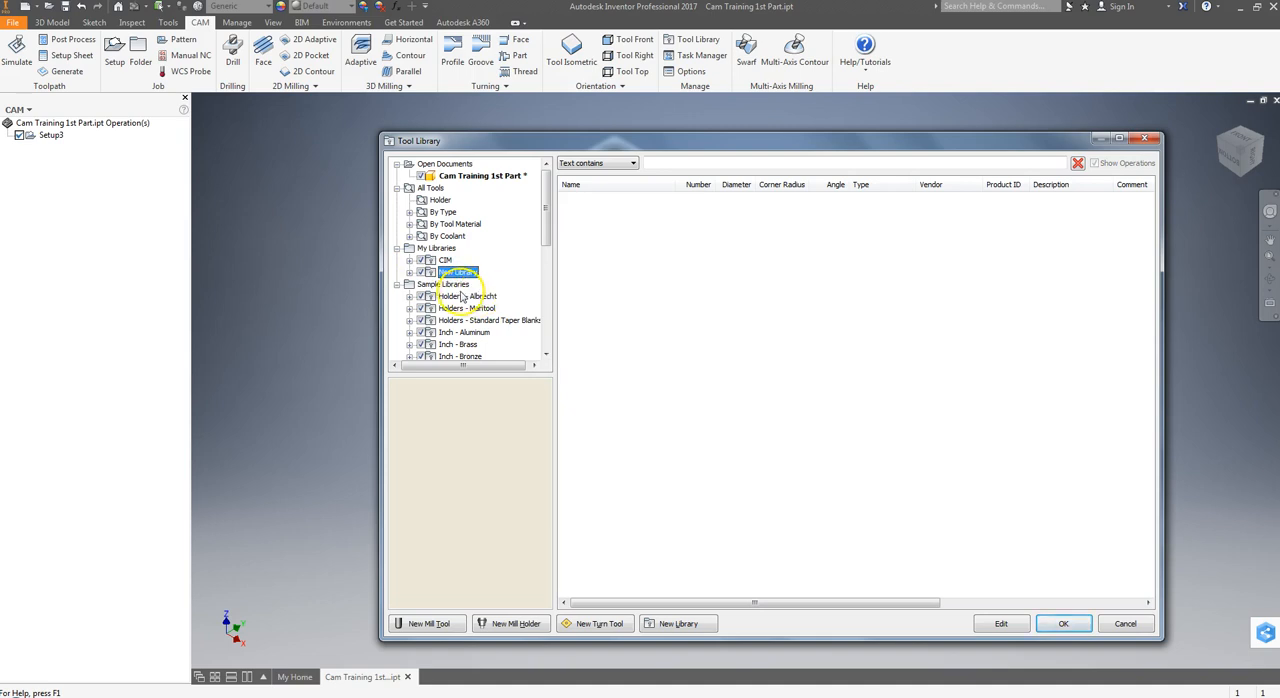
right_click(436, 250)
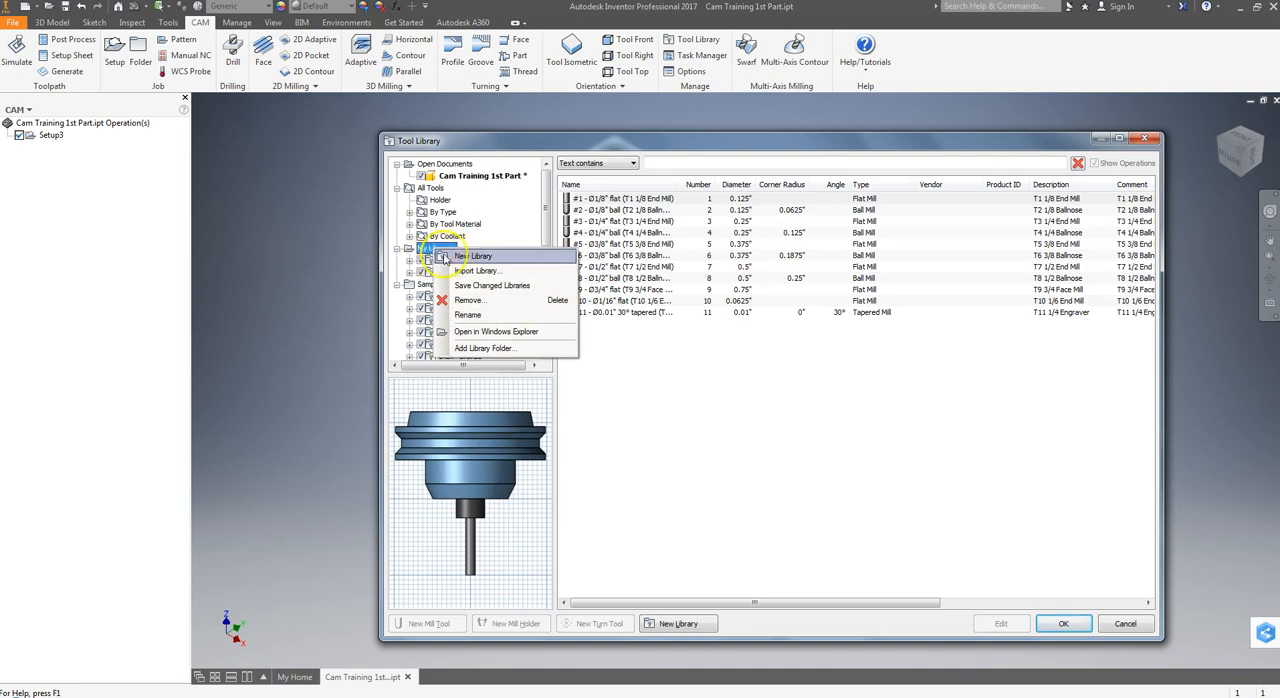
left_click(470, 257)
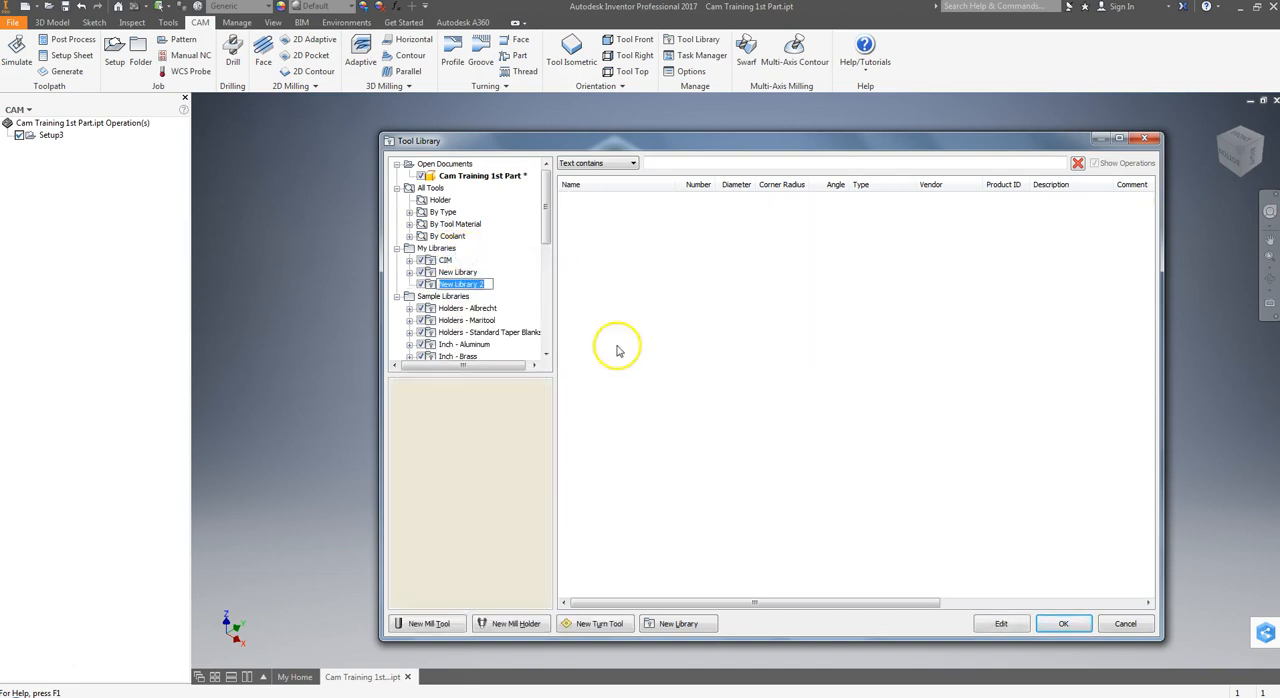
type("CAM")
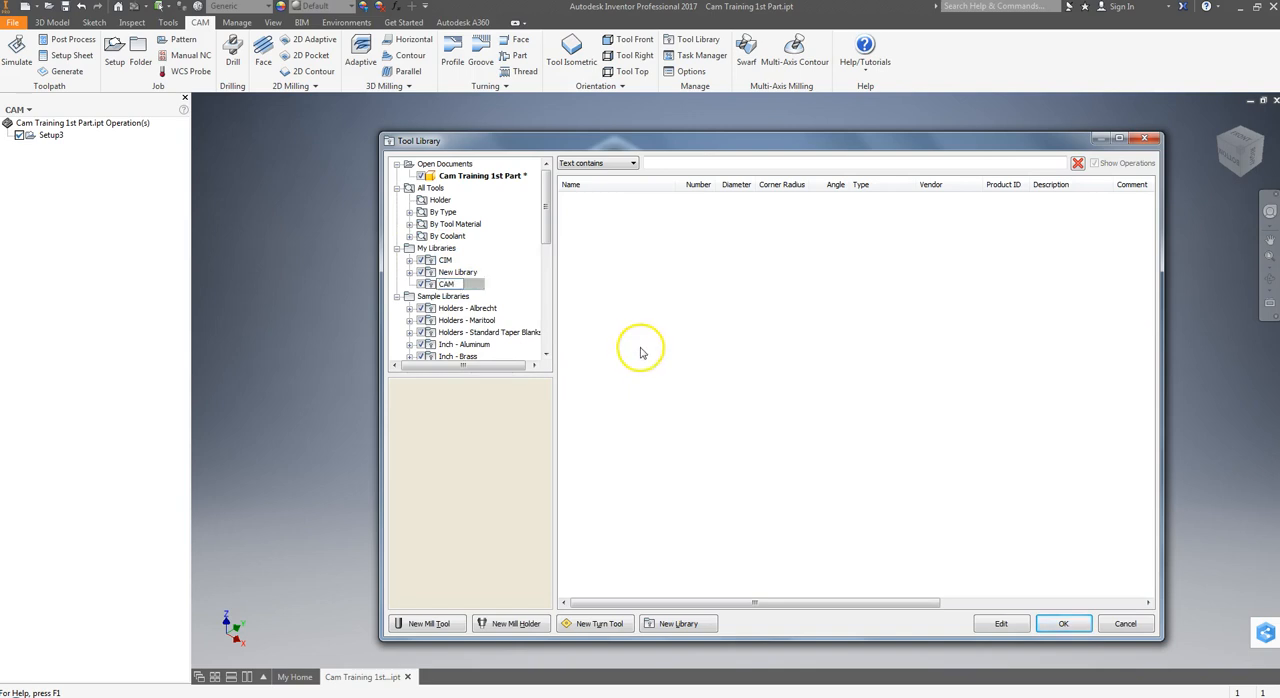
key("Return")
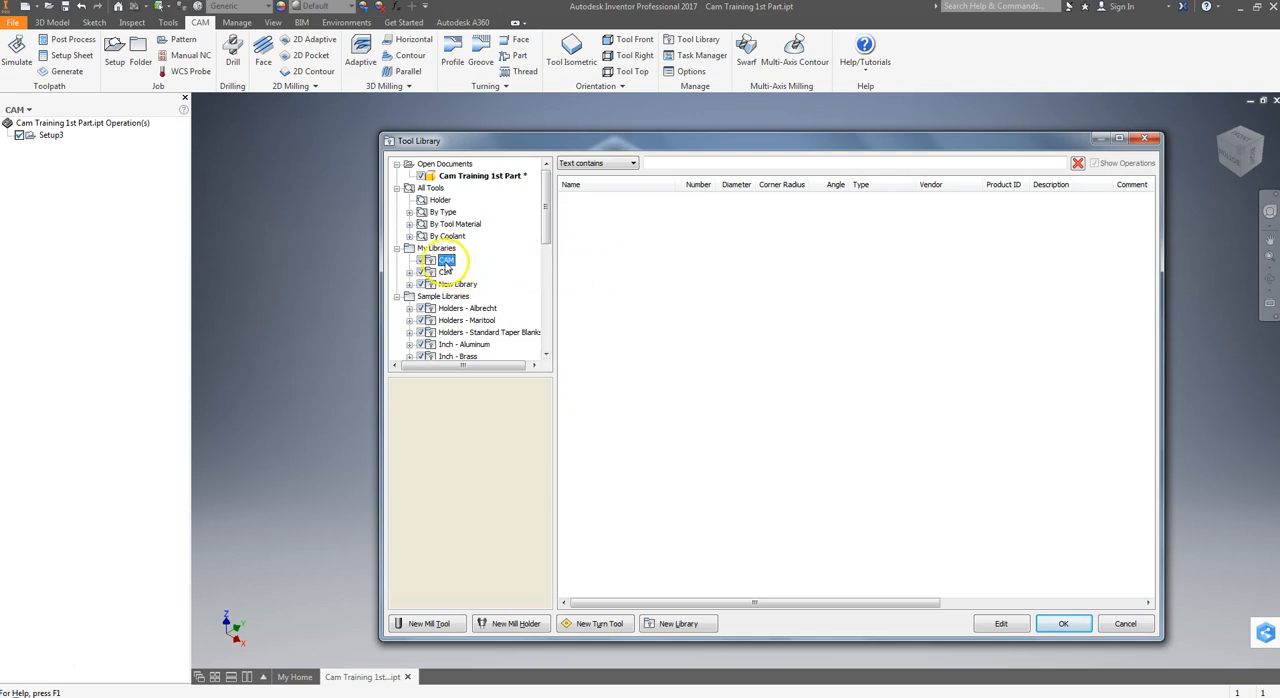
Copy the #1 2" face mill from the Tutorial - Inch sample library.
left_click_drag(546, 214, 565, 258)
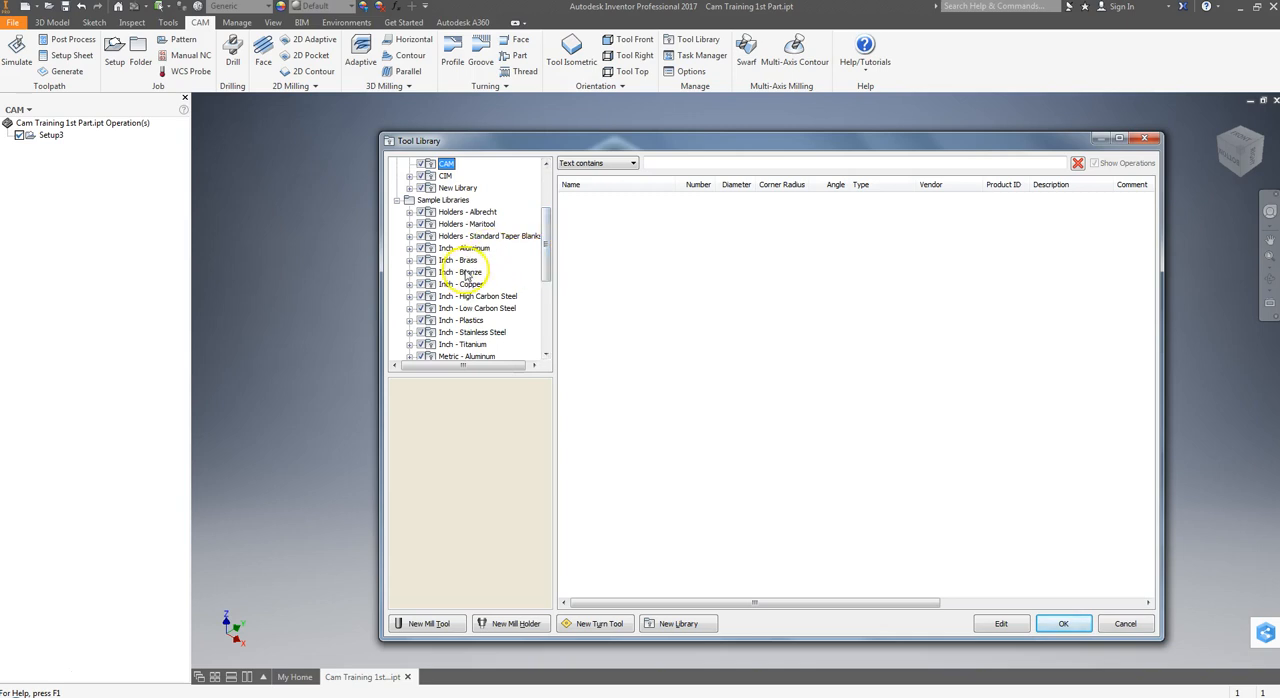
scroll(466, 327, "down", 1)
scroll(466, 327, "down", 1)
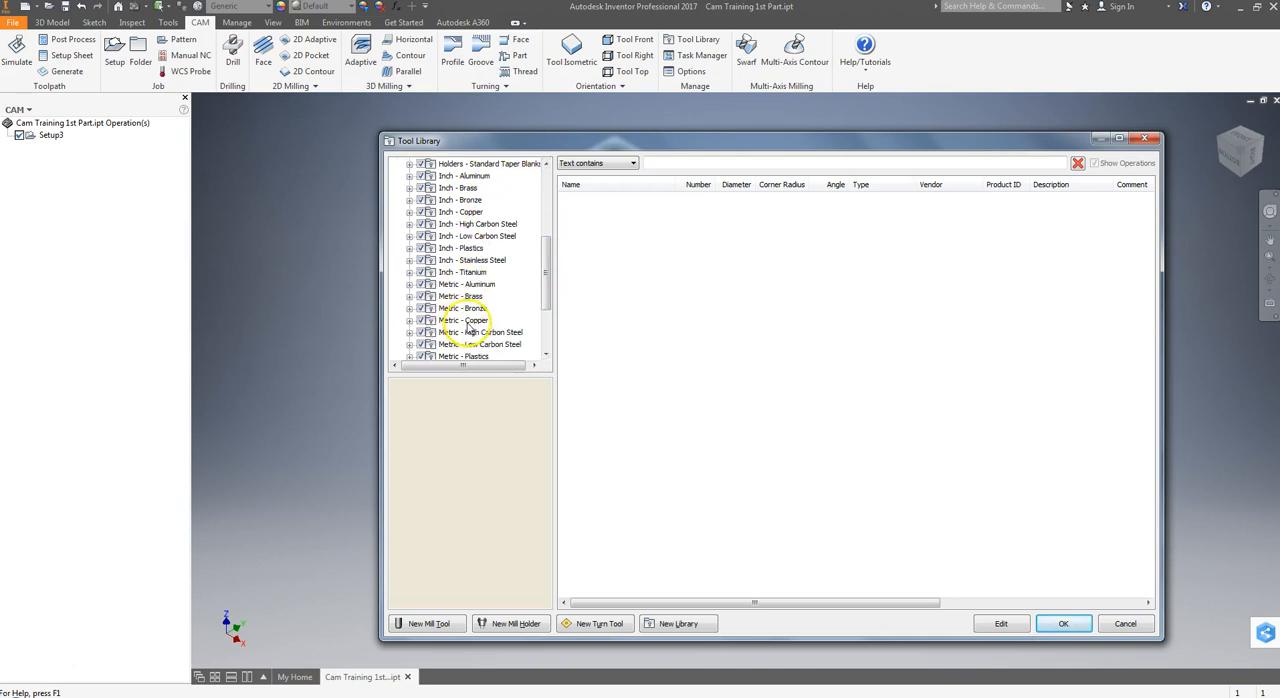
scroll(467, 322, "down", 2)
scroll(467, 322, "down", 1)
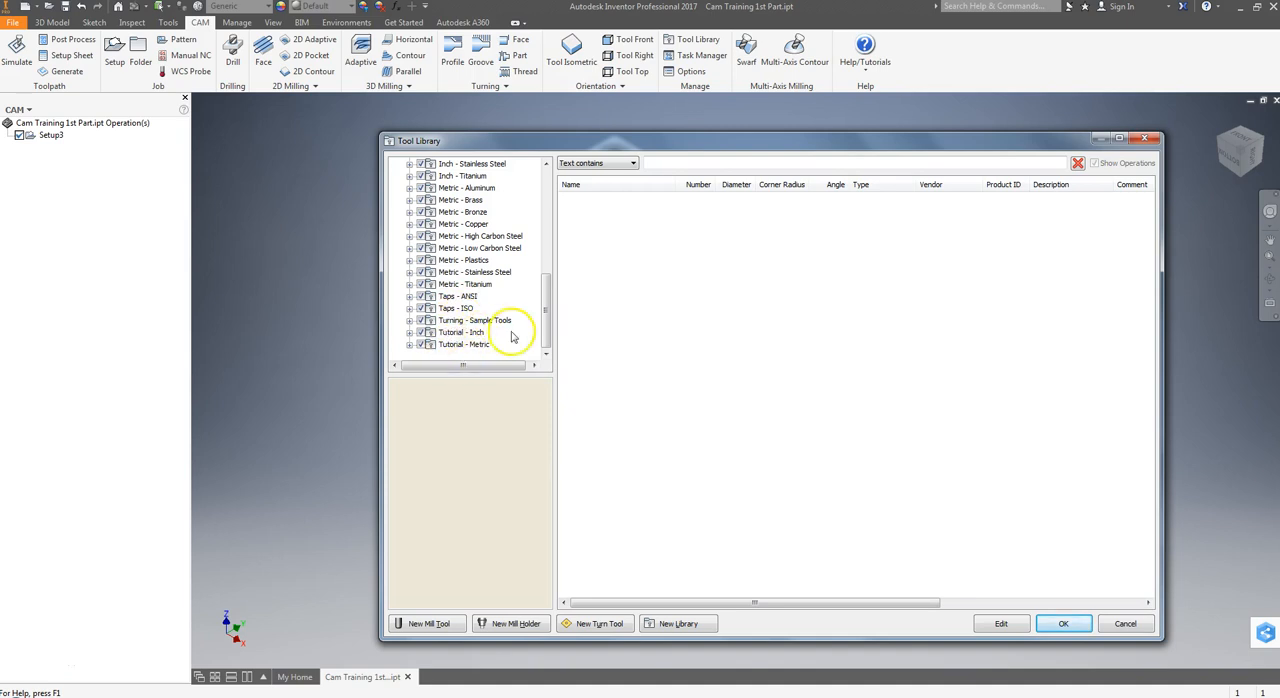
left_click(451, 333)
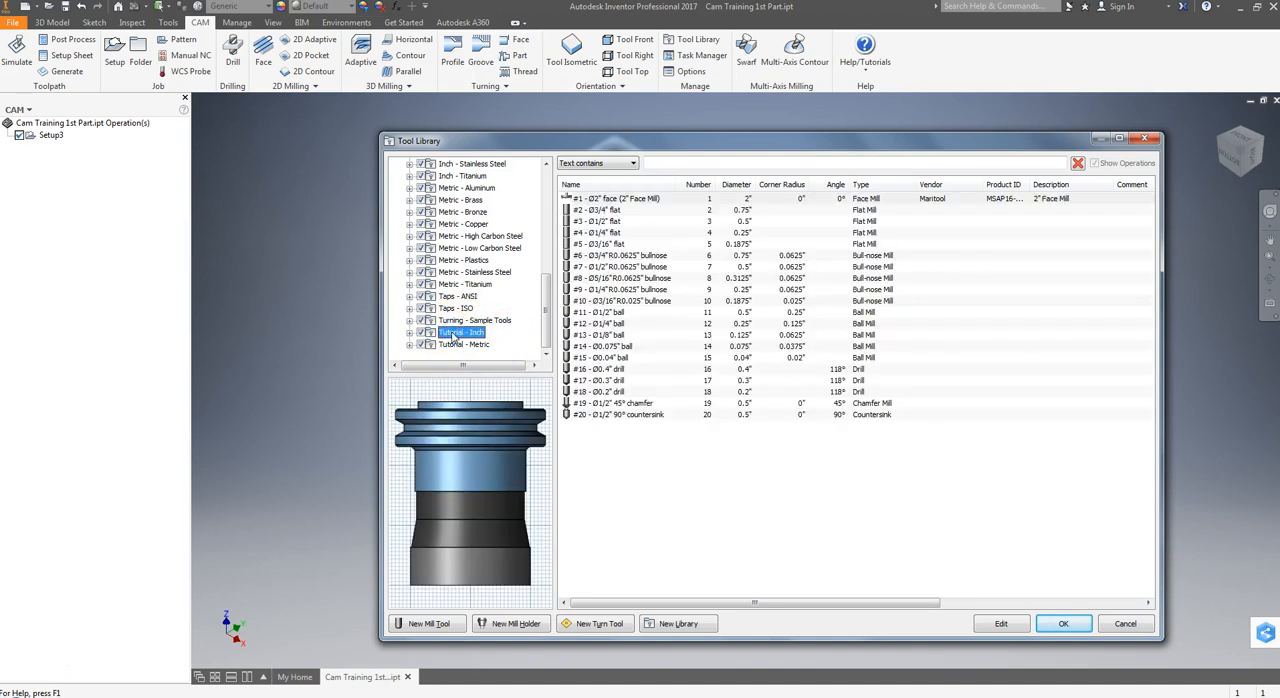
left_click(614, 200)
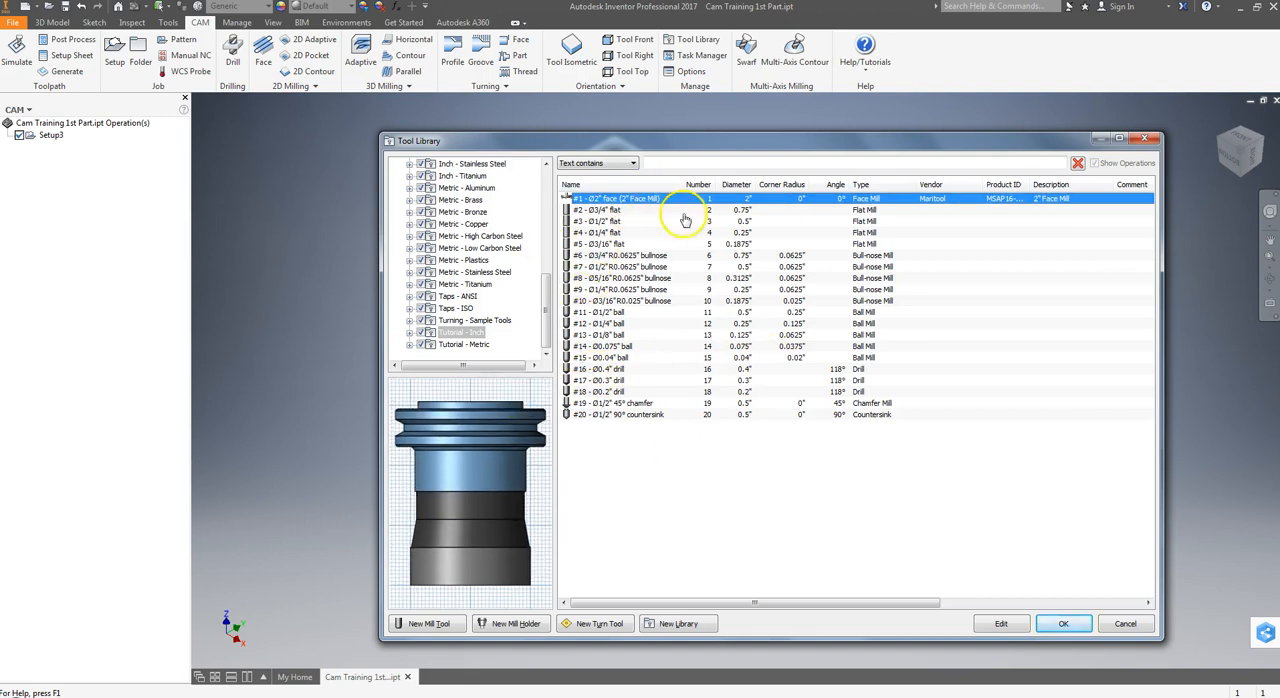
right_click(649, 201)
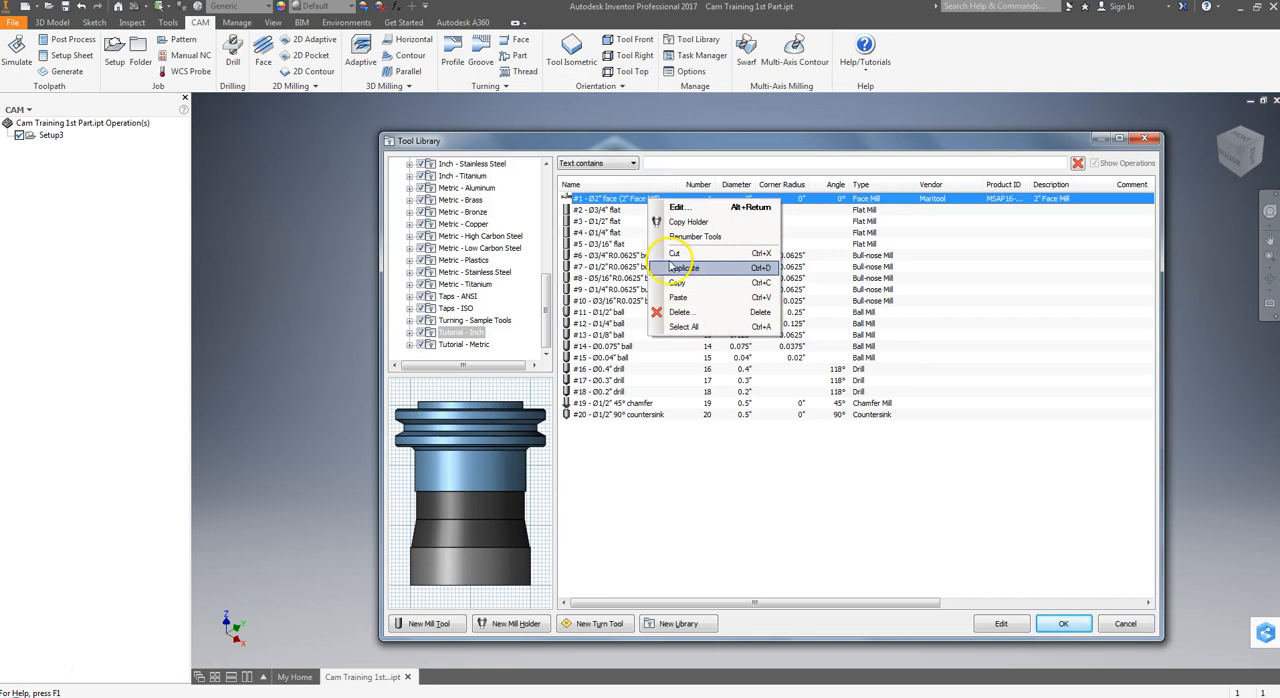
left_click(680, 284)
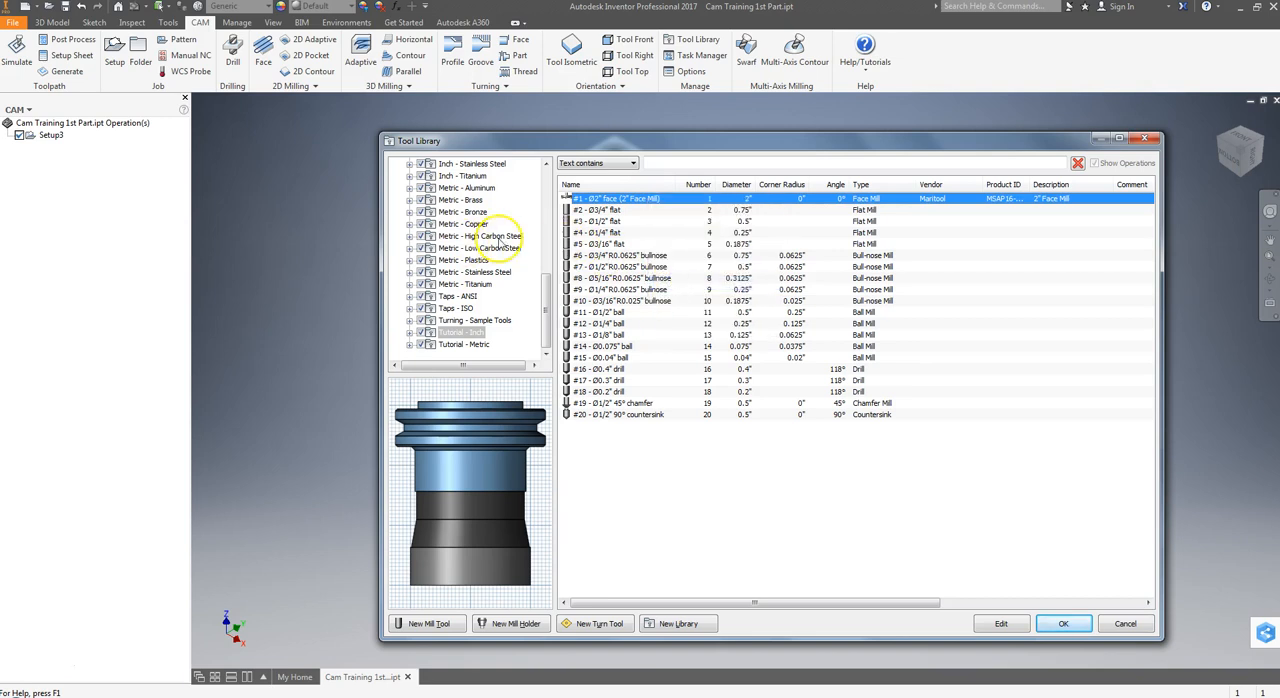
Paste the copied face mill into the CAM library under My Libraries.
left_click_drag(546, 302, 546, 186)
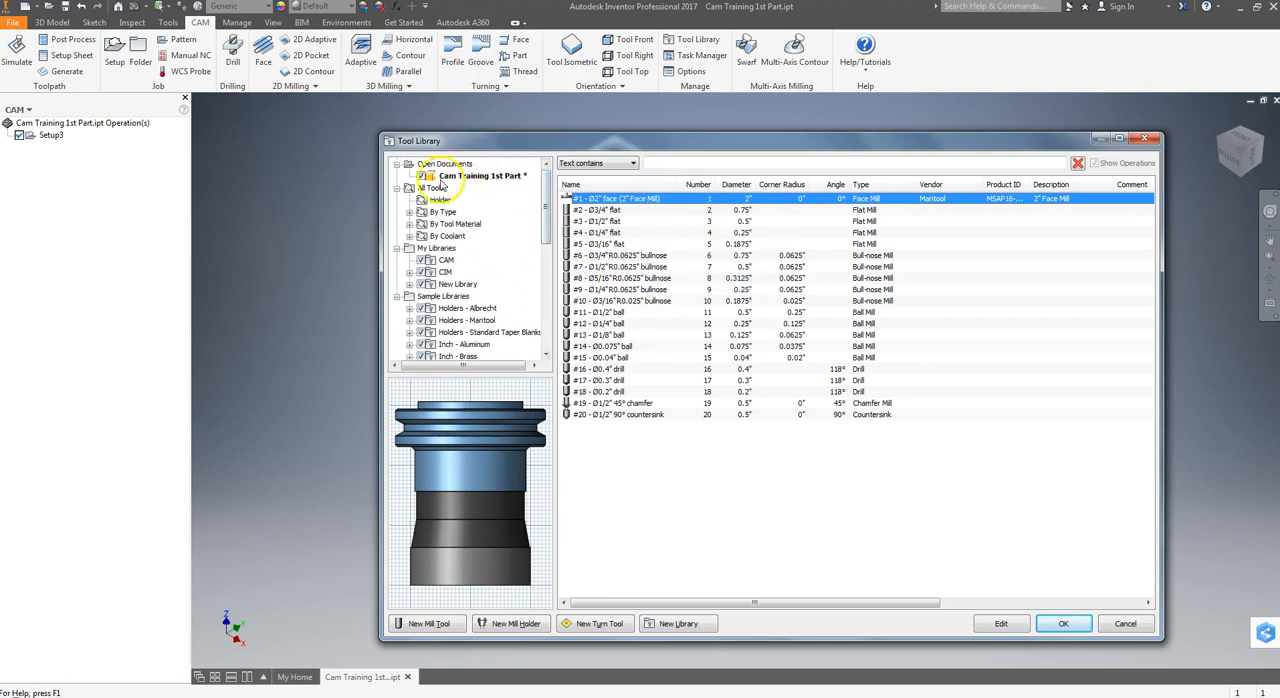
left_click(445, 261)
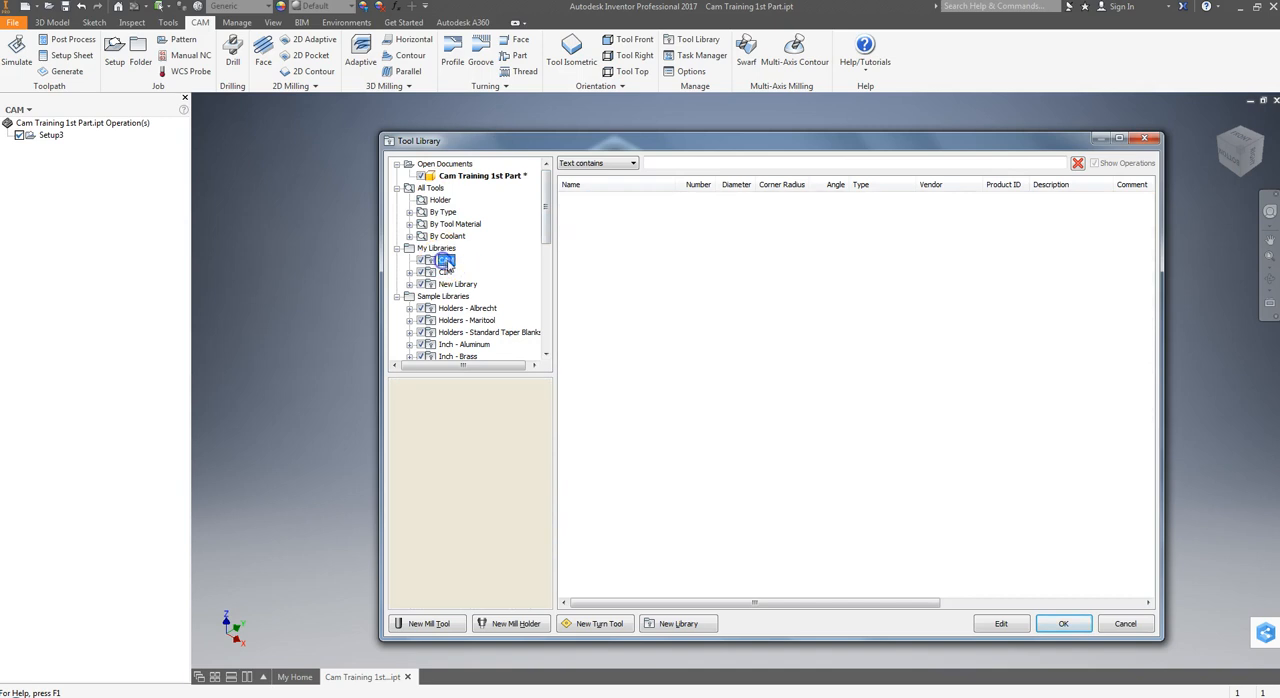
right_click(727, 310)
left_click(754, 377)
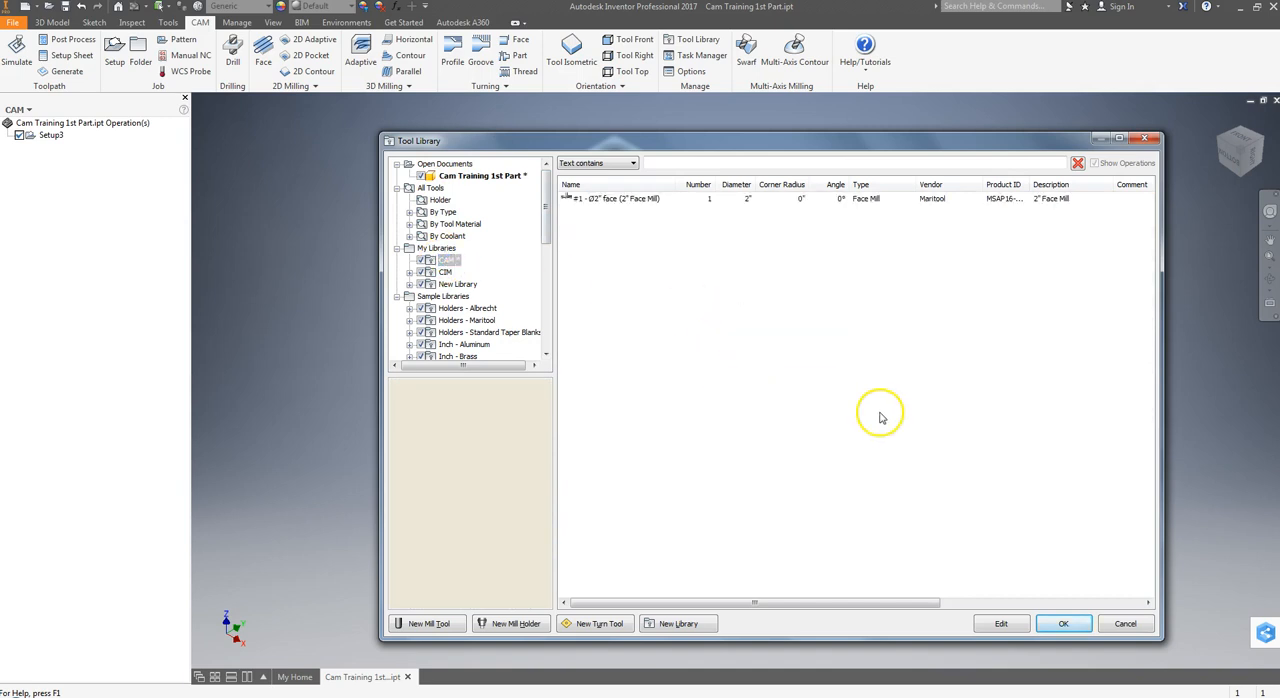
Edit the face mill in the CAM library, keeping Flood coolant and setting its material to Carbide.
left_click(603, 199)
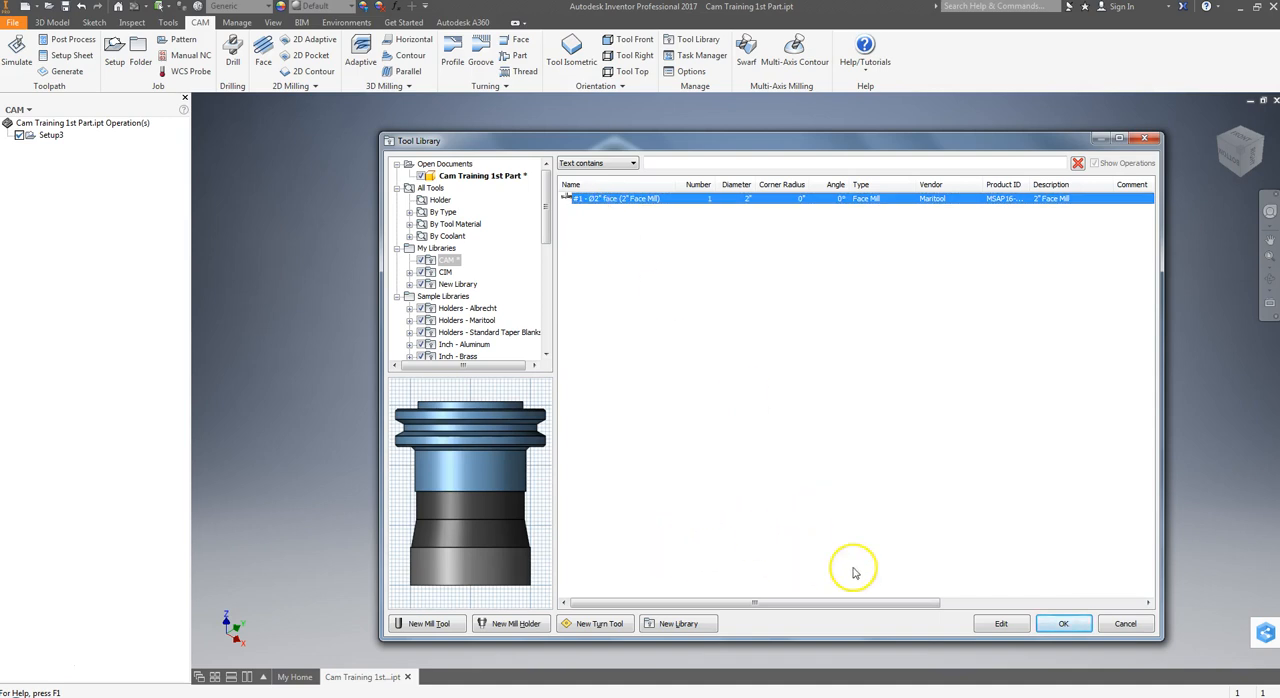
left_click(1002, 624)
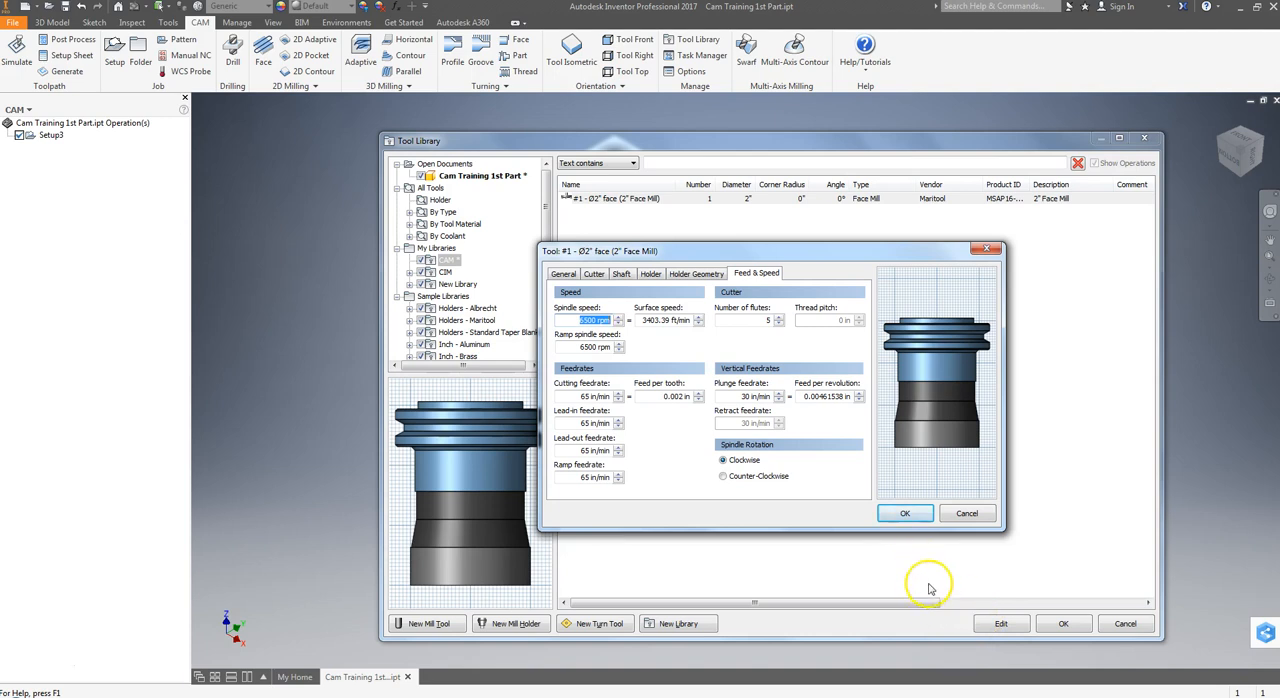
left_click(564, 274)
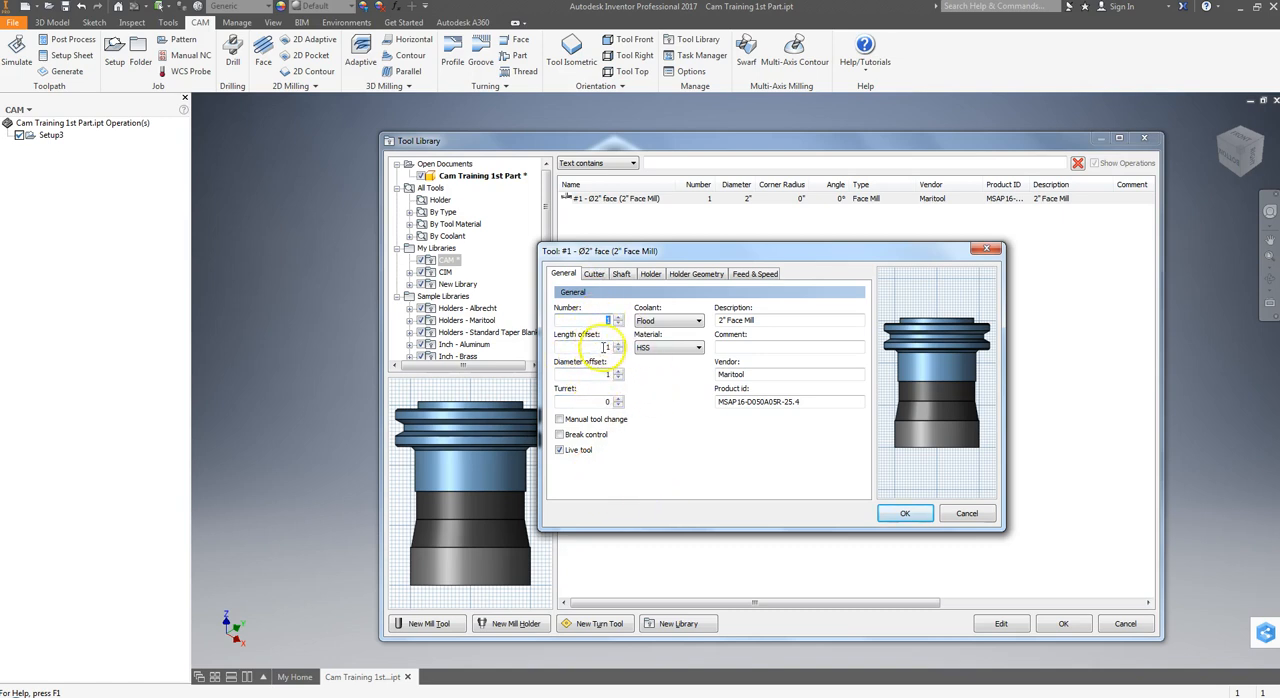
left_click(665, 320)
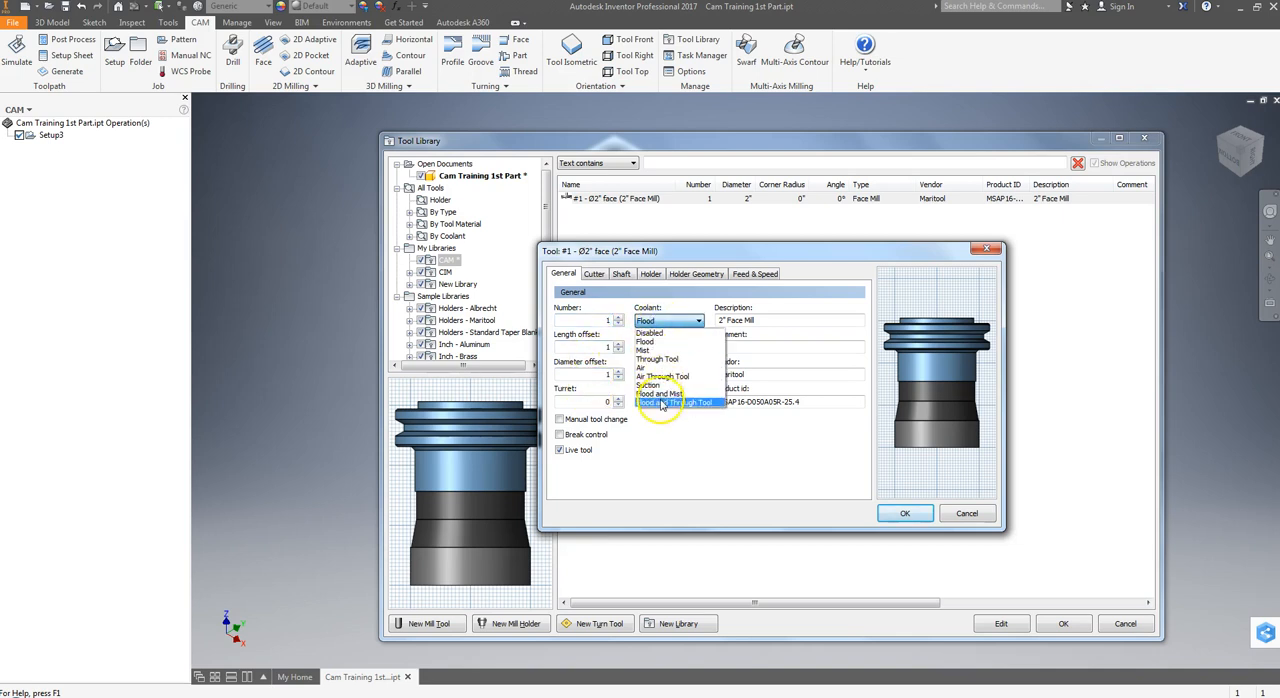
left_click(645, 341)
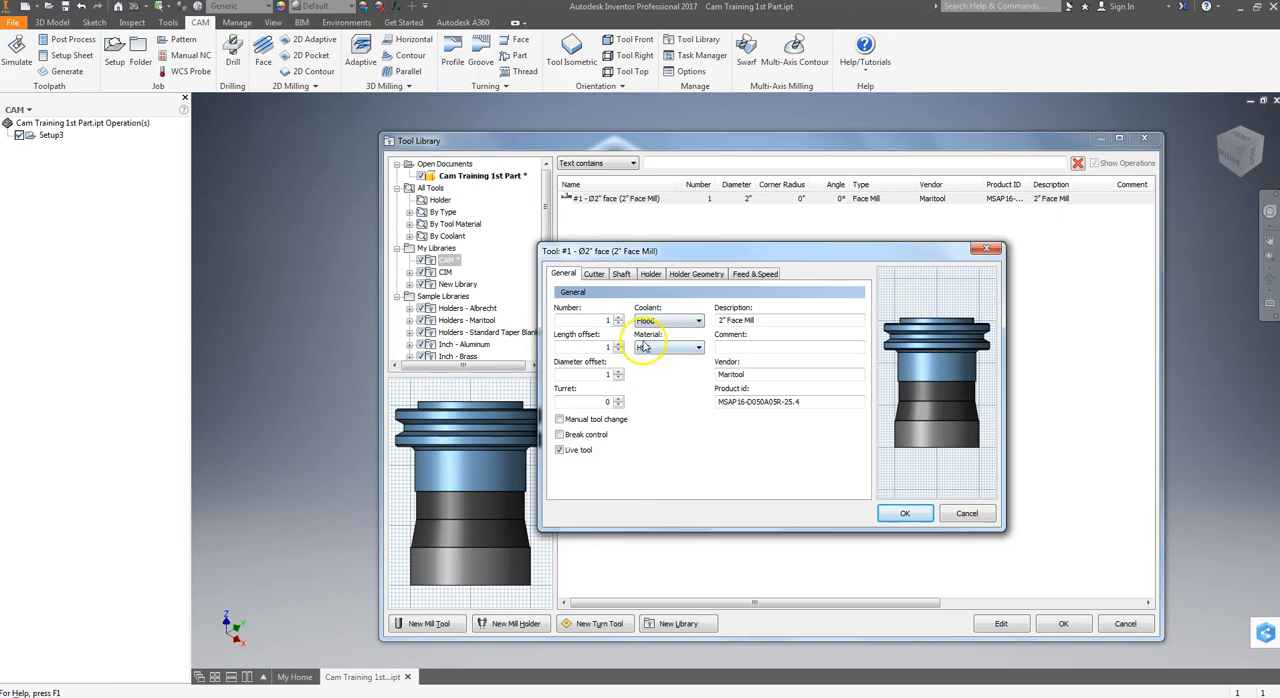
left_click(665, 347)
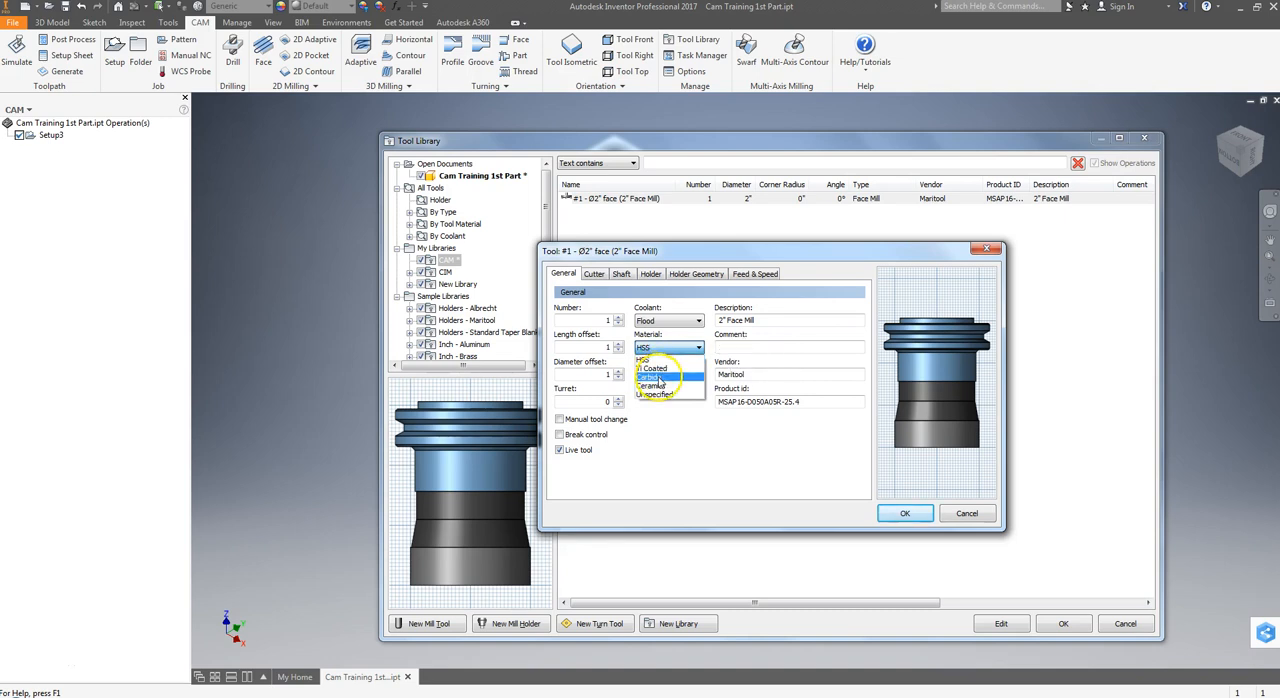
left_click(655, 377)
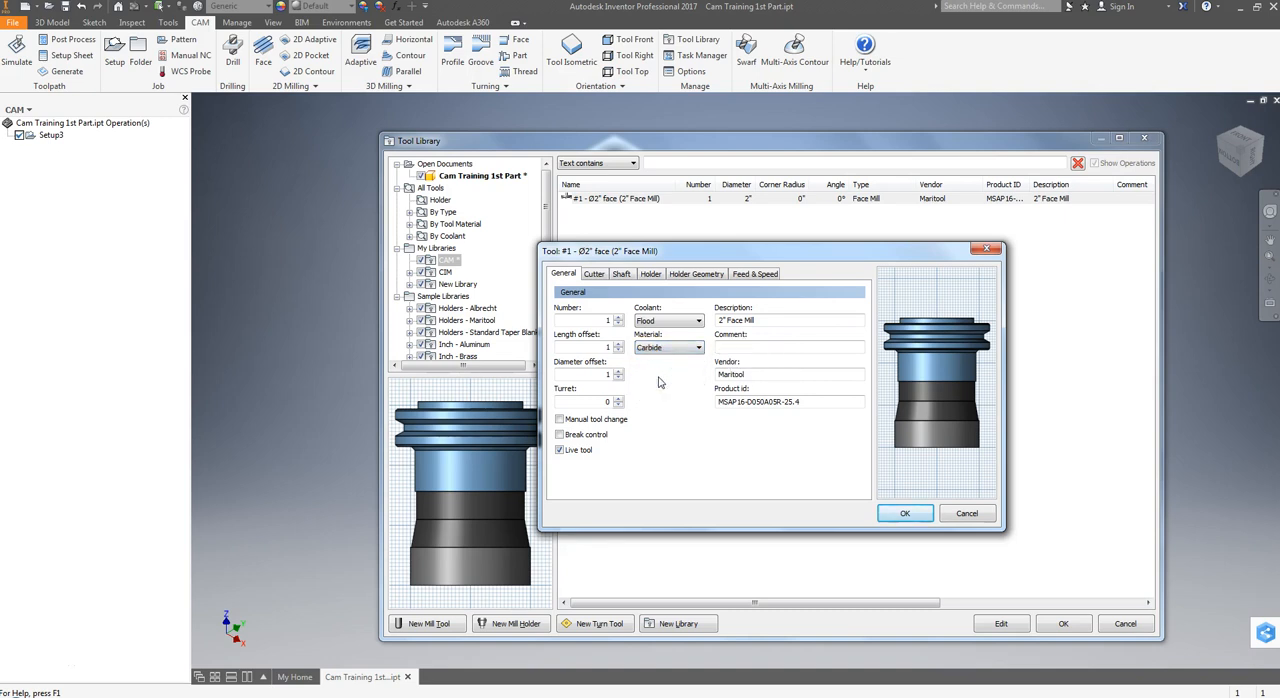
Change the face mill's description to 2 1/2" Face Mill and enter the same text as its comment.
left_click(722, 320)
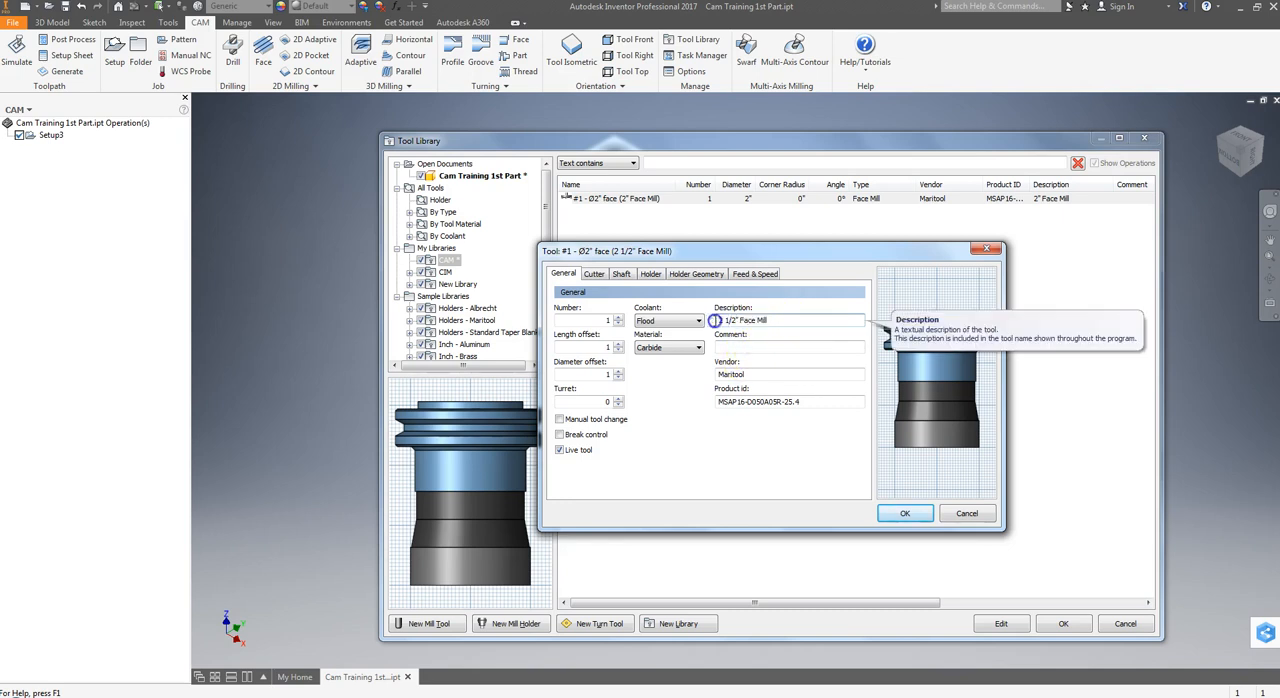
triple_click(715, 320)
left_click(772, 347)
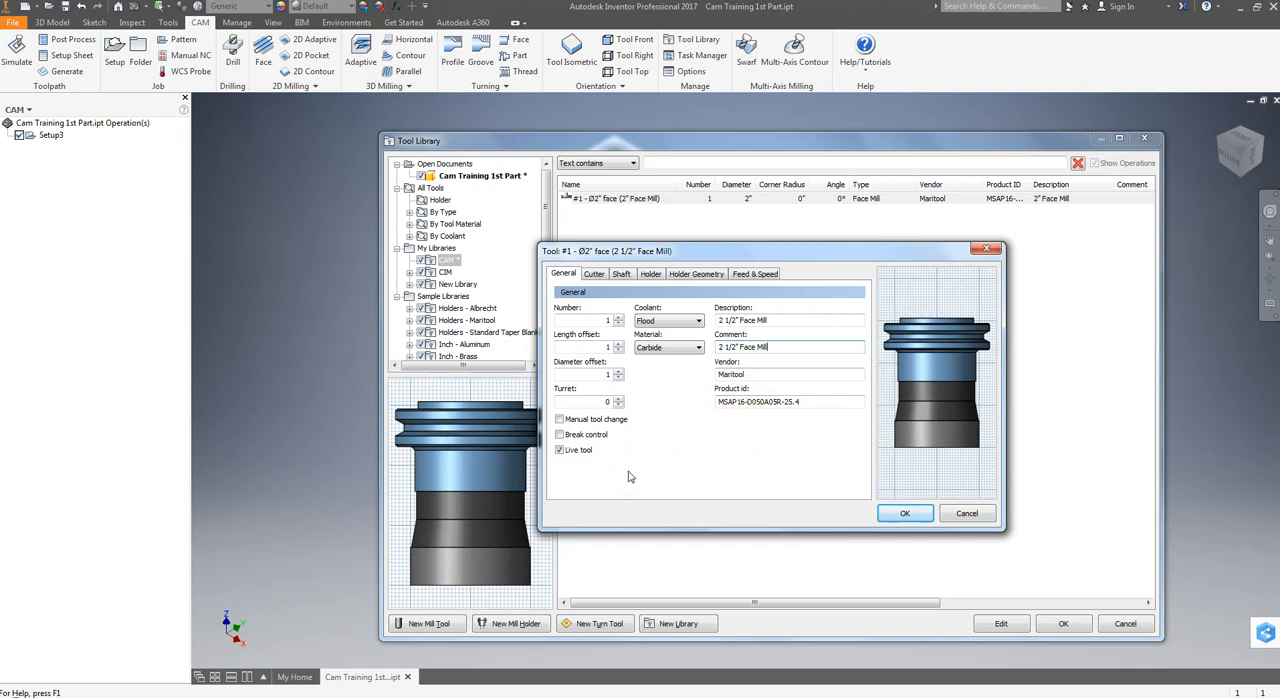
Set the face mill's cutter diameter to 2.5 in.
left_click(595, 274)
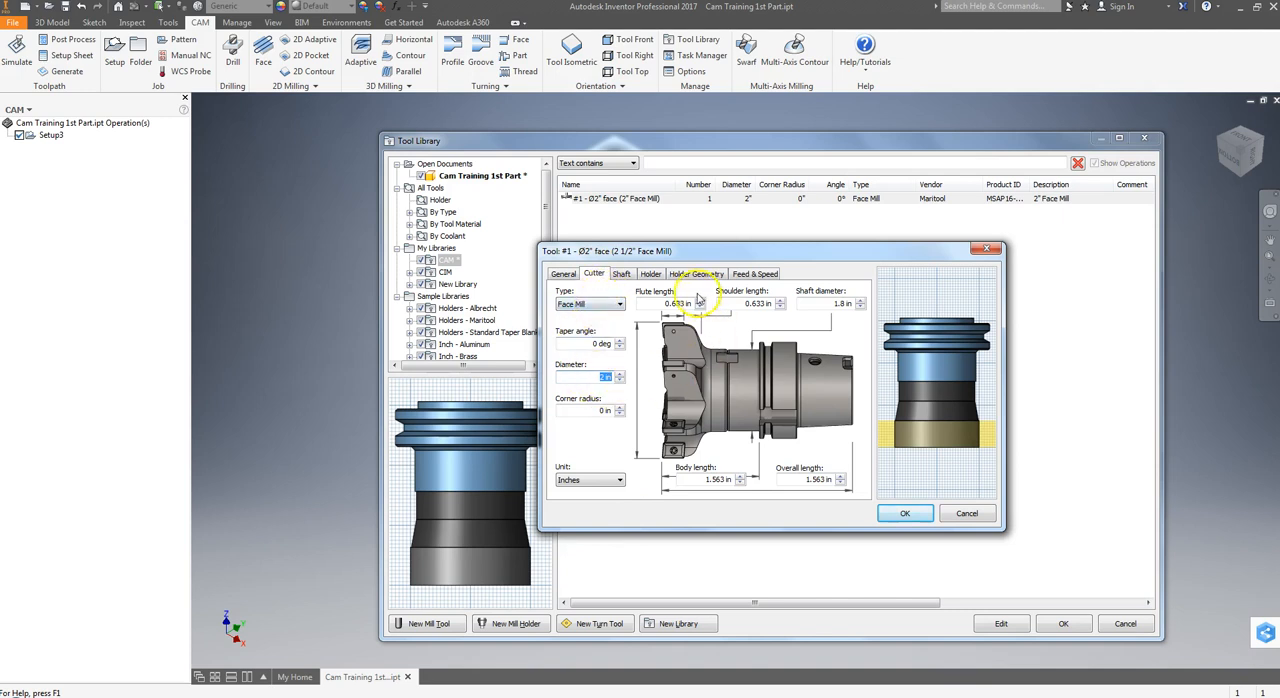
left_click(602, 377)
type(".5")
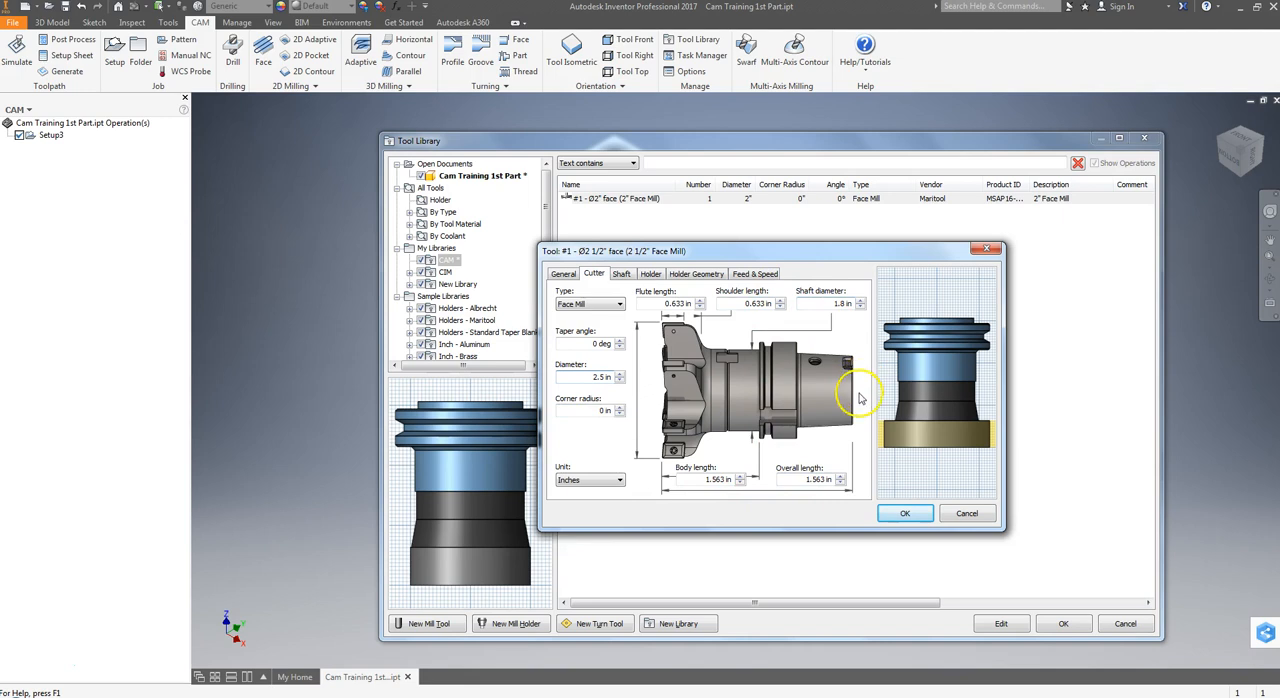
left_click_drag(903, 425, 910, 393)
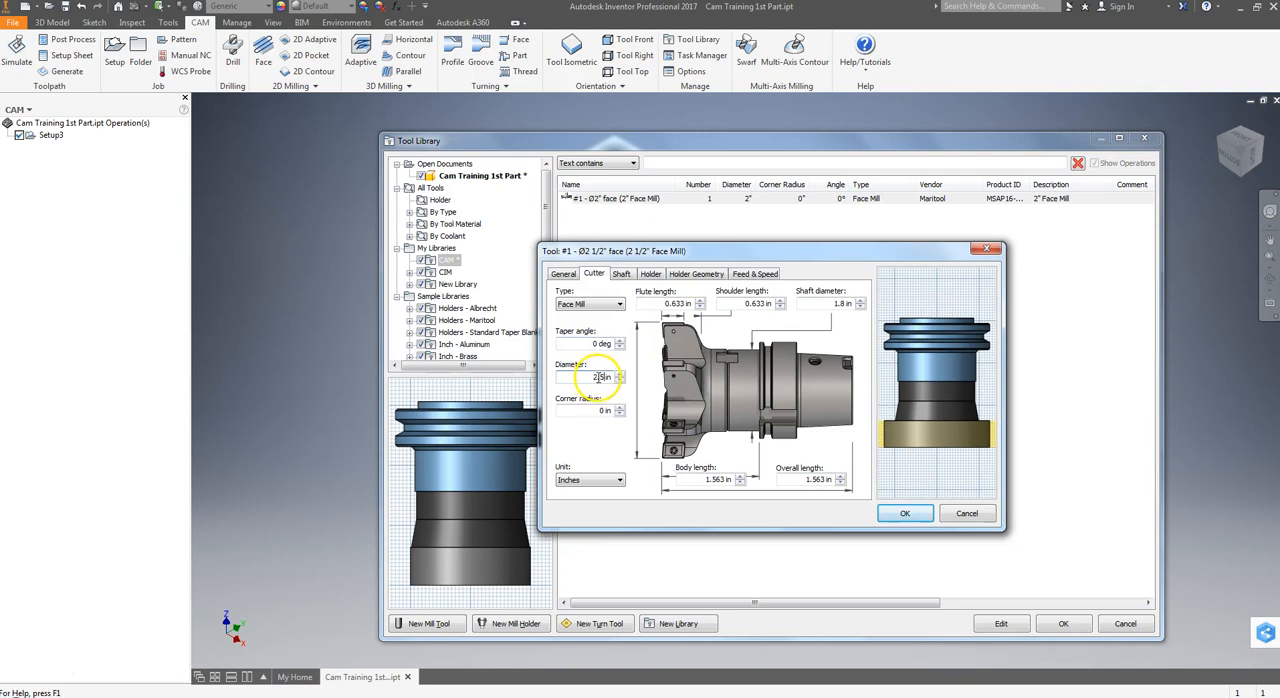
Consult the setup sheet in Acrobat Reader and enter the face mill's surface speed of 1963 ft/min and feed per tooth of 0.0016 in.
left_click(621, 274)
left_click(648, 275)
left_click(695, 275)
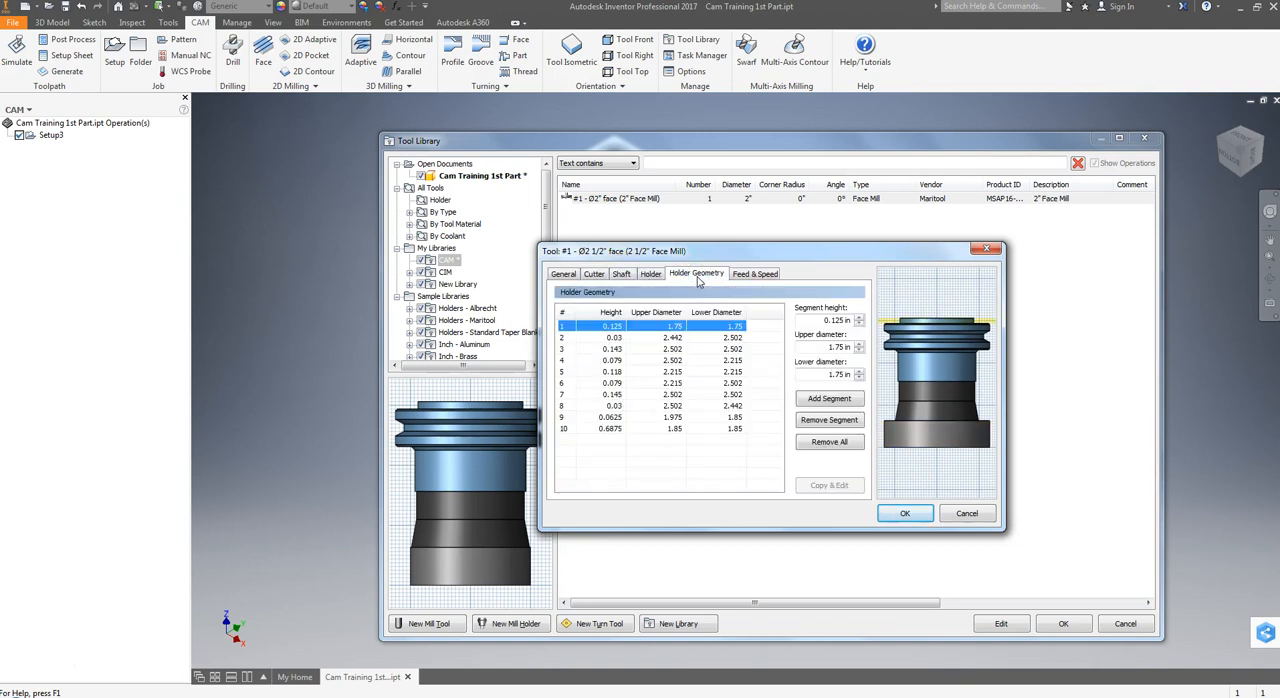
left_click(755, 274)
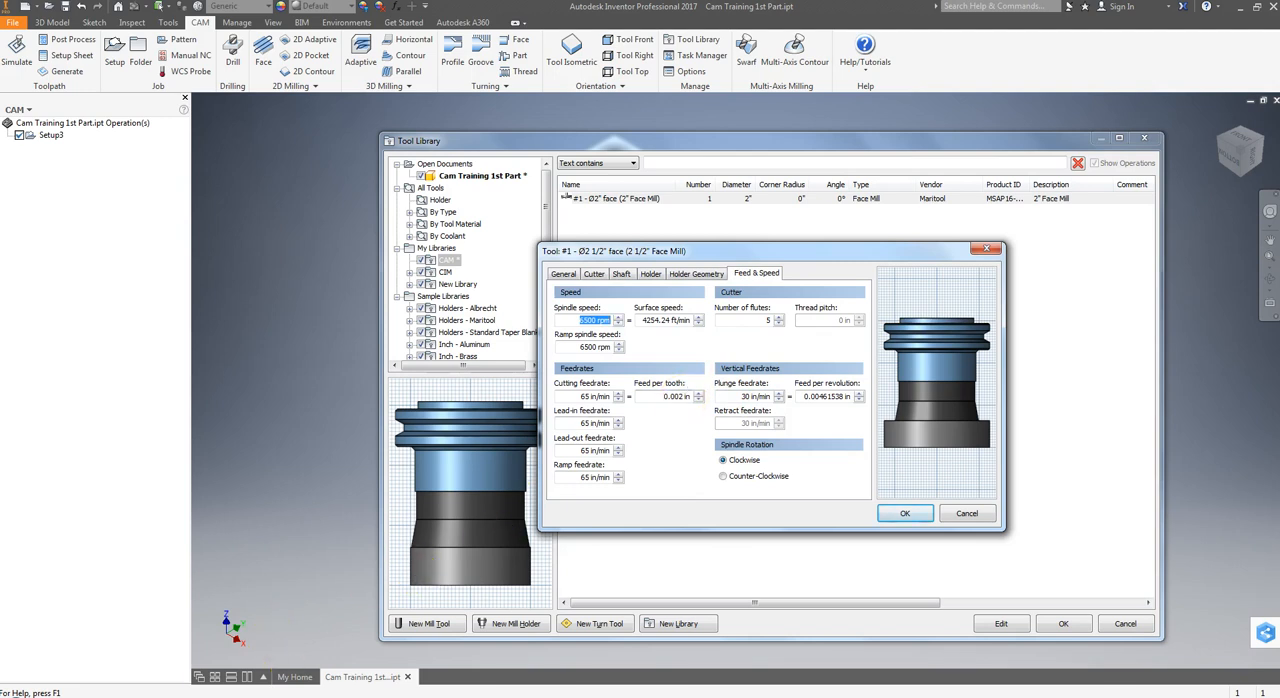
left_click(400, 697)
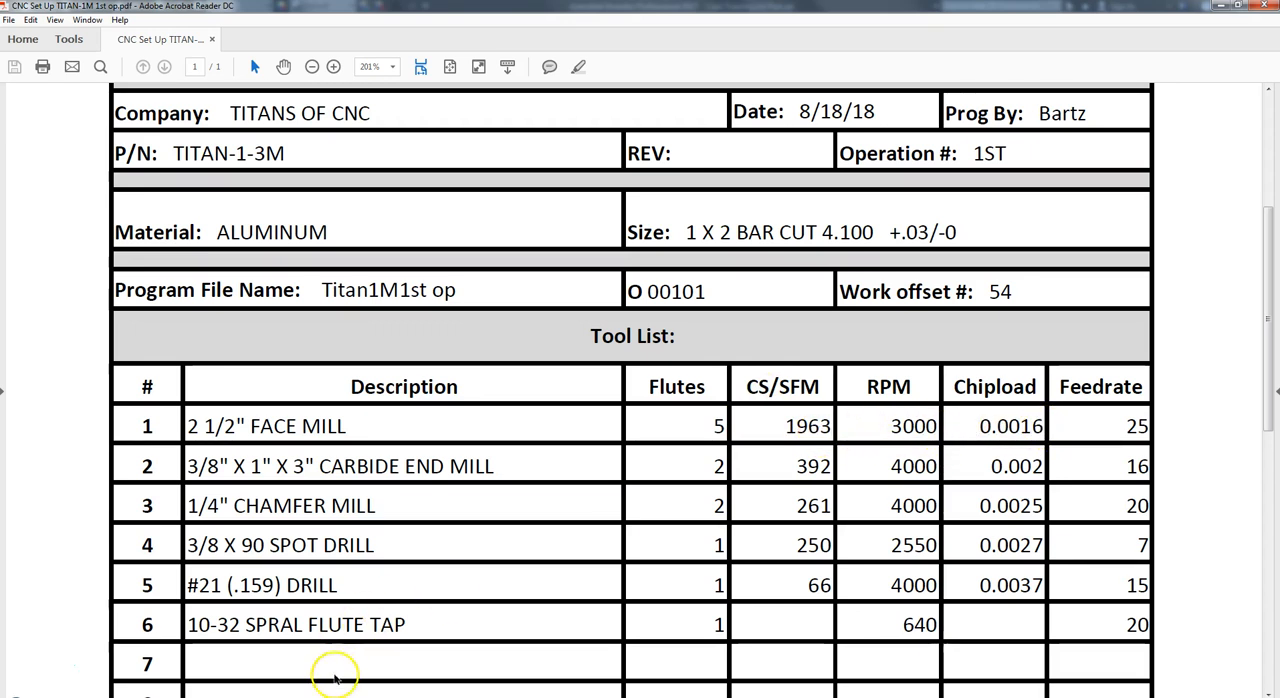
left_click(176, 697)
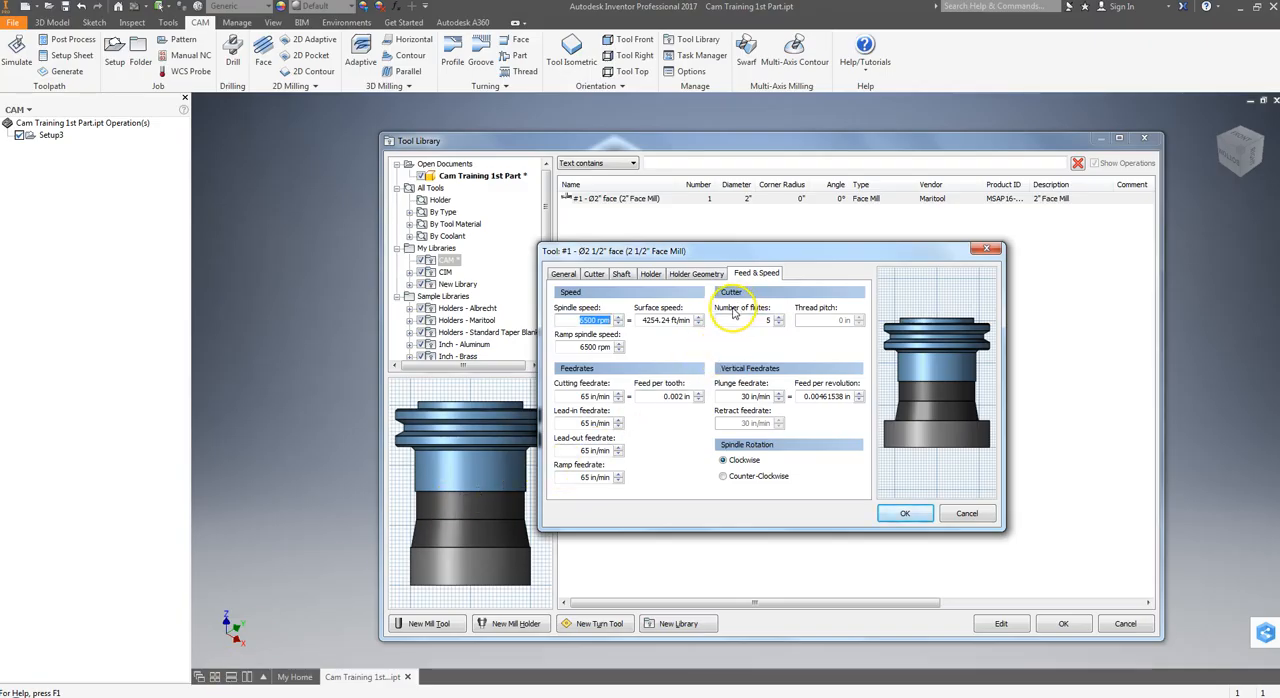
left_click_drag(641, 320, 692, 320)
type("196.3")
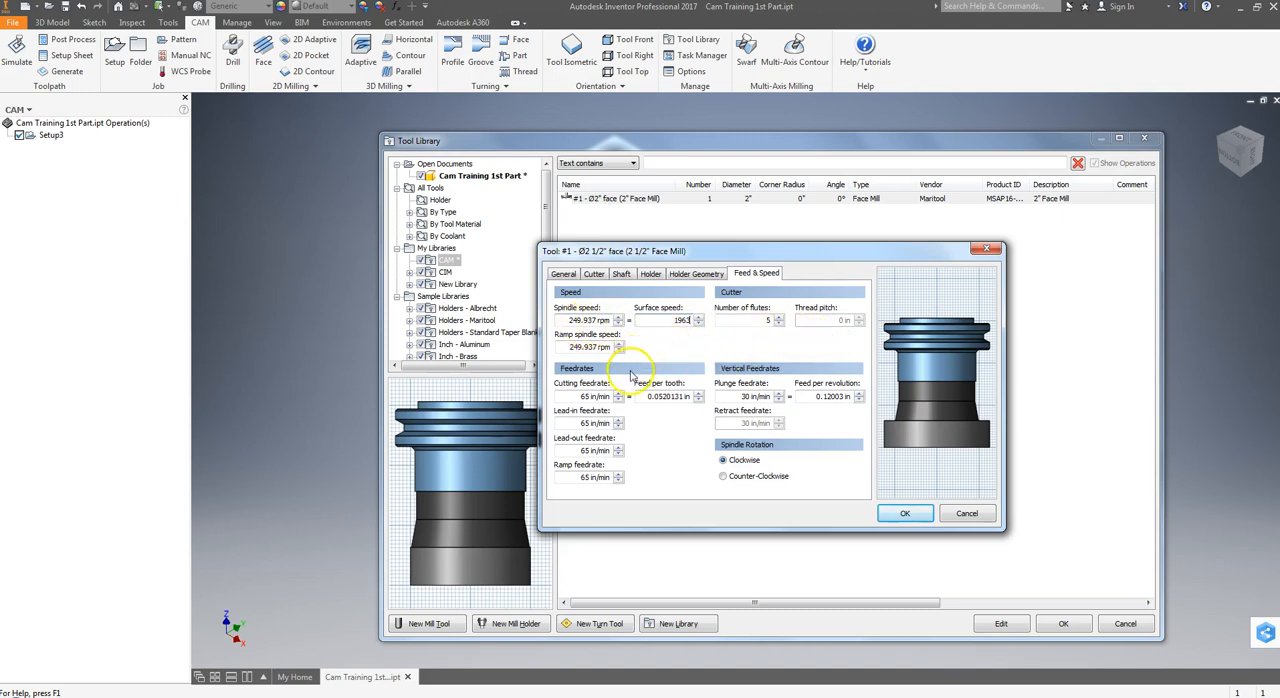
left_click_drag(648, 396, 691, 395)
key("BackSpace")
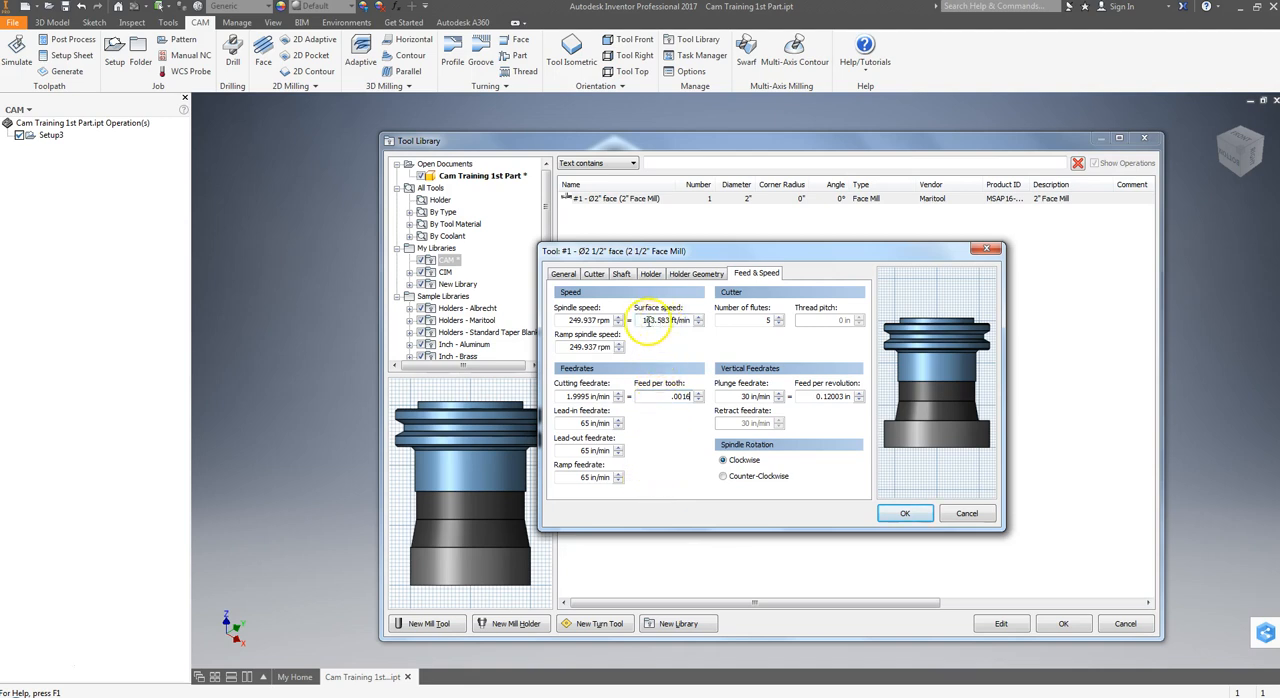
Try to enter the face mill's surface speed again as 1963 ft/min.
left_click(700, 317)
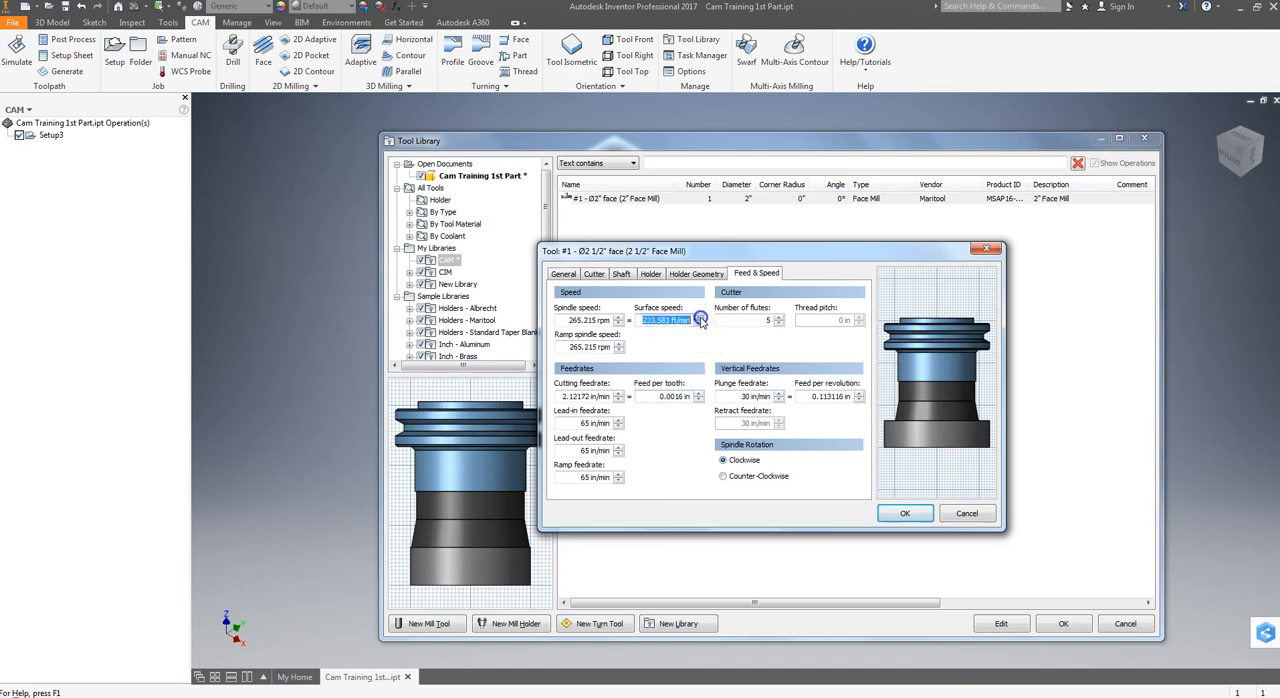
left_click(700, 317)
type("1963")
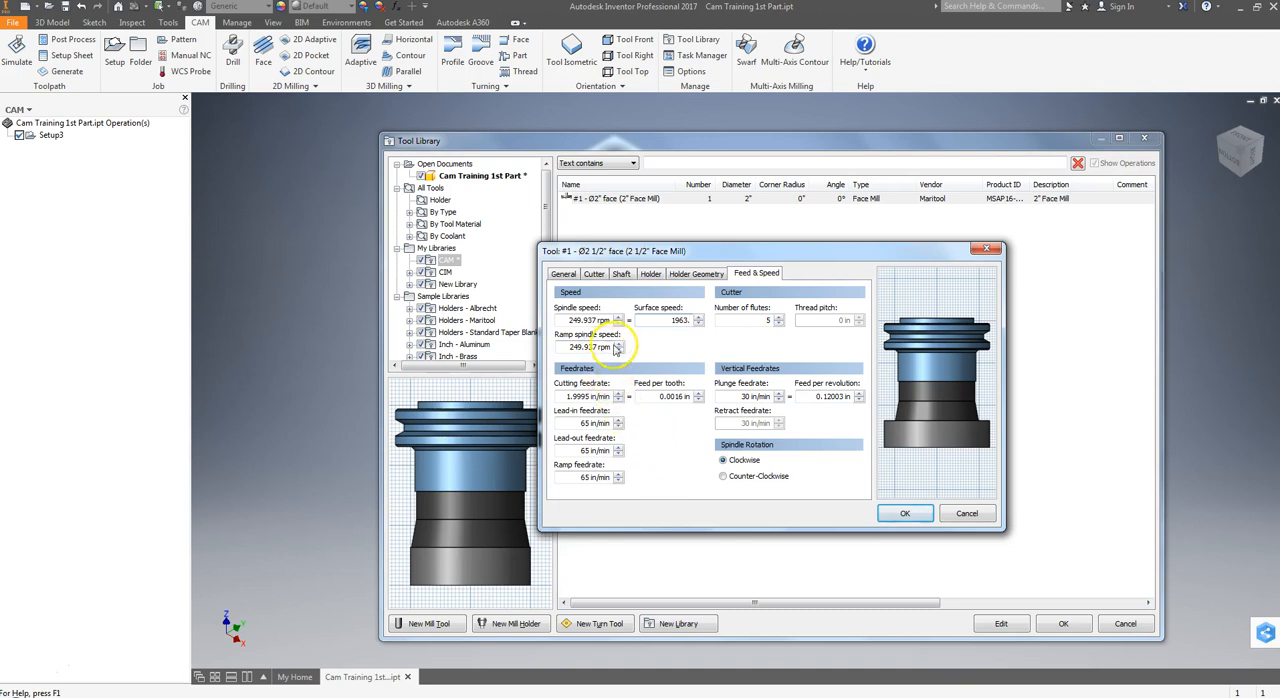
left_click(748, 321)
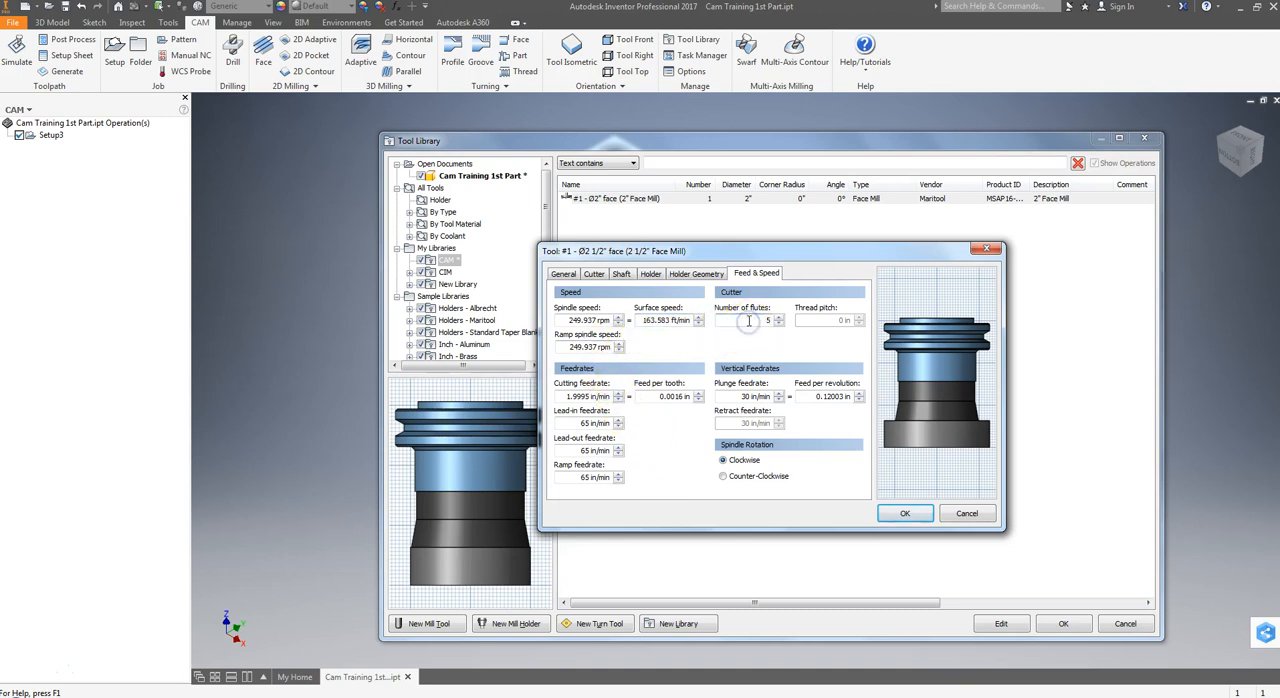
double_click(739, 319)
left_click(566, 319)
Set the face mill's spindle speed to 3000 rpm from the setup sheet and its plunge feed per revolution to 0.0016 in.
left_click(430, 696)
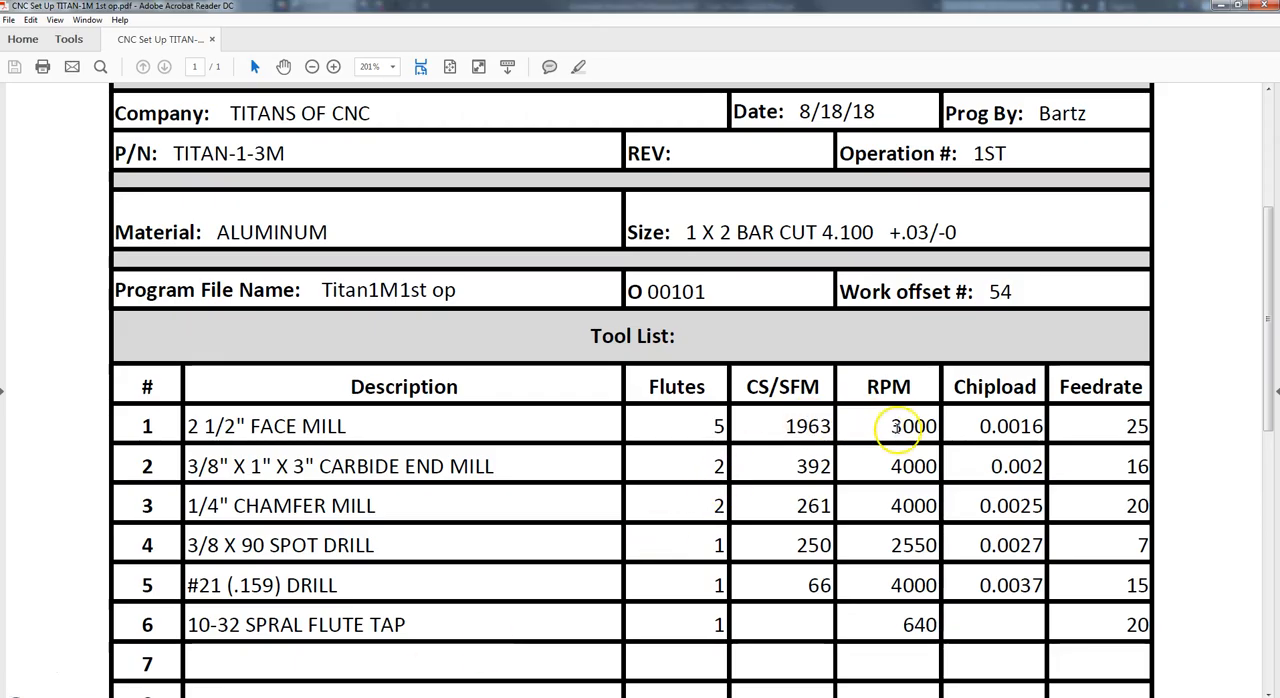
left_click(386, 696)
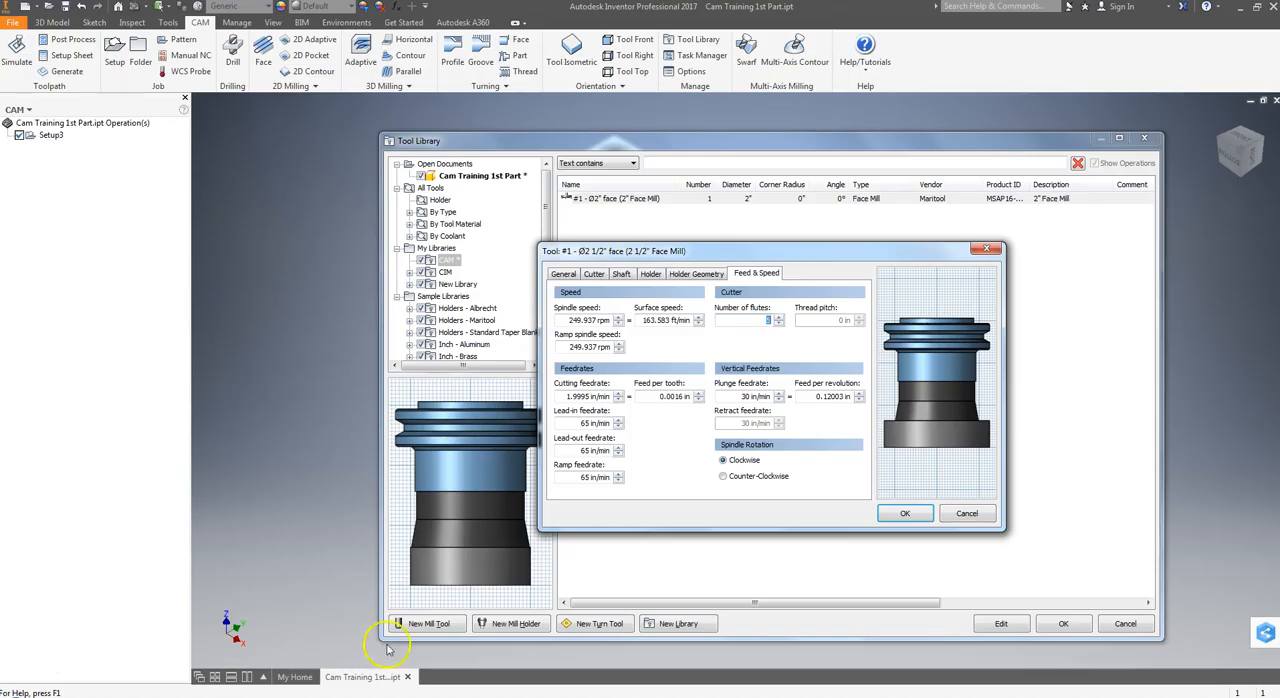
left_click_drag(567, 319, 605, 317)
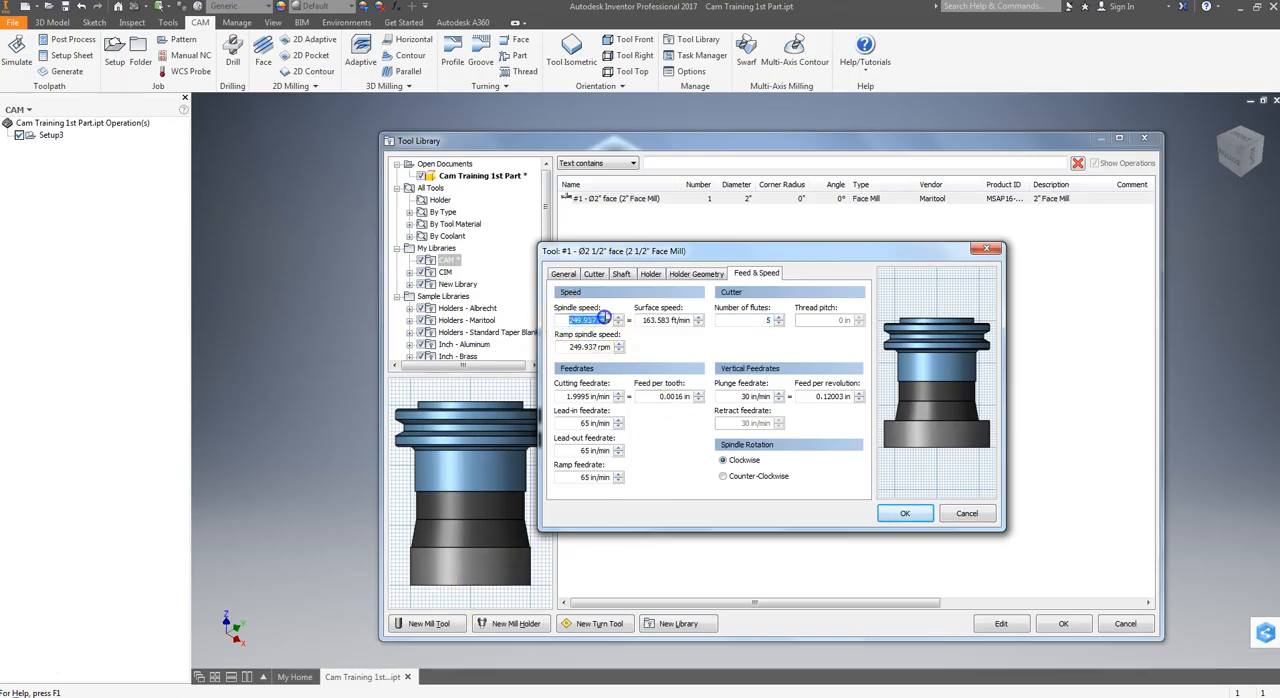
type("3000")
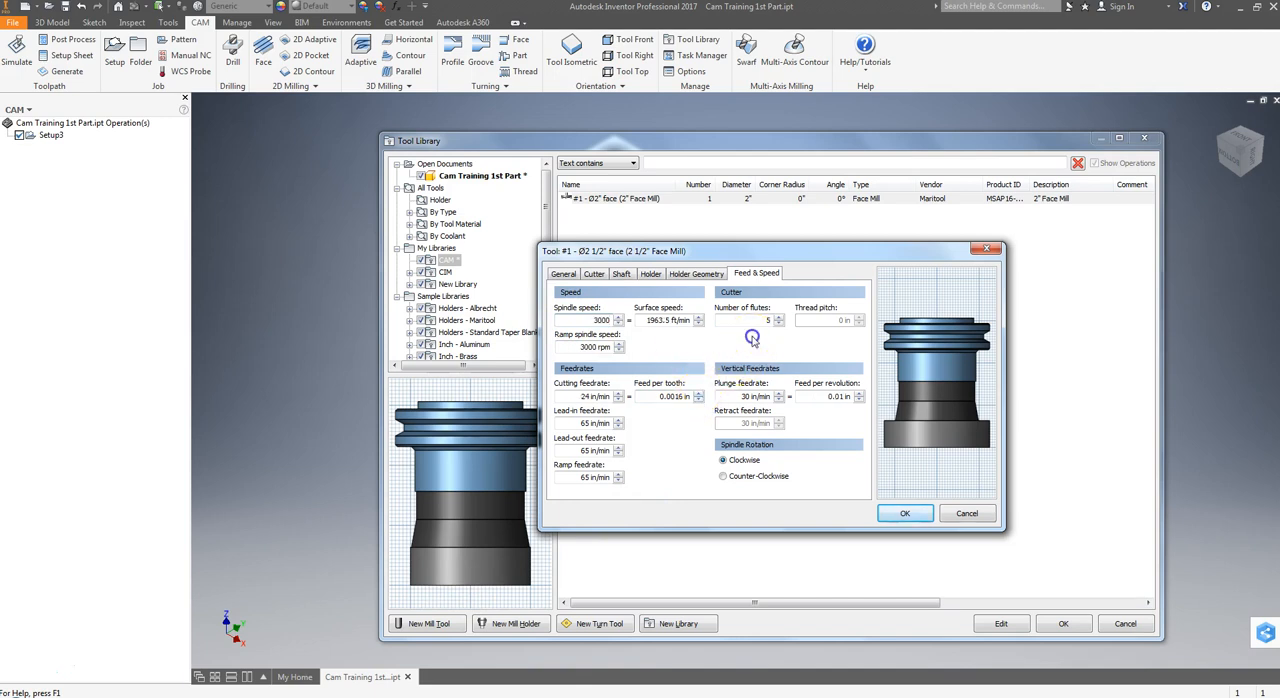
left_click(670, 321)
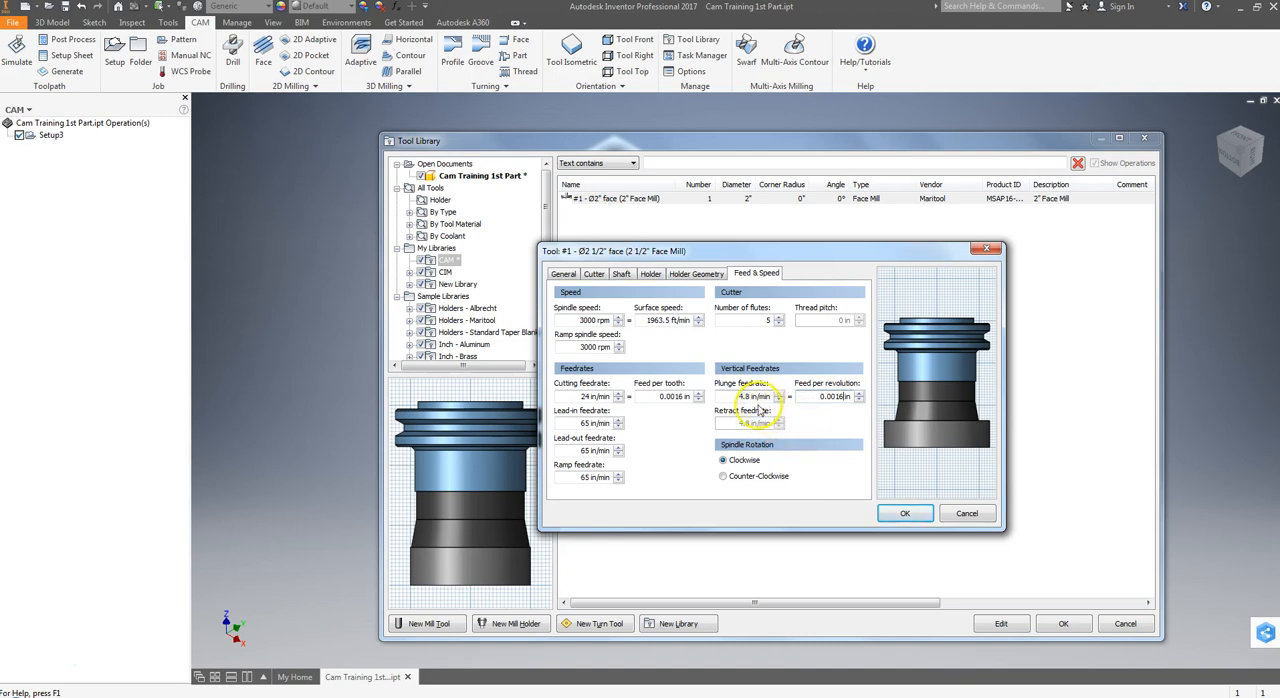
Set the face mill's lead-in, lead-out and ramp feedrates to 24 in/min.
double_click(588, 423)
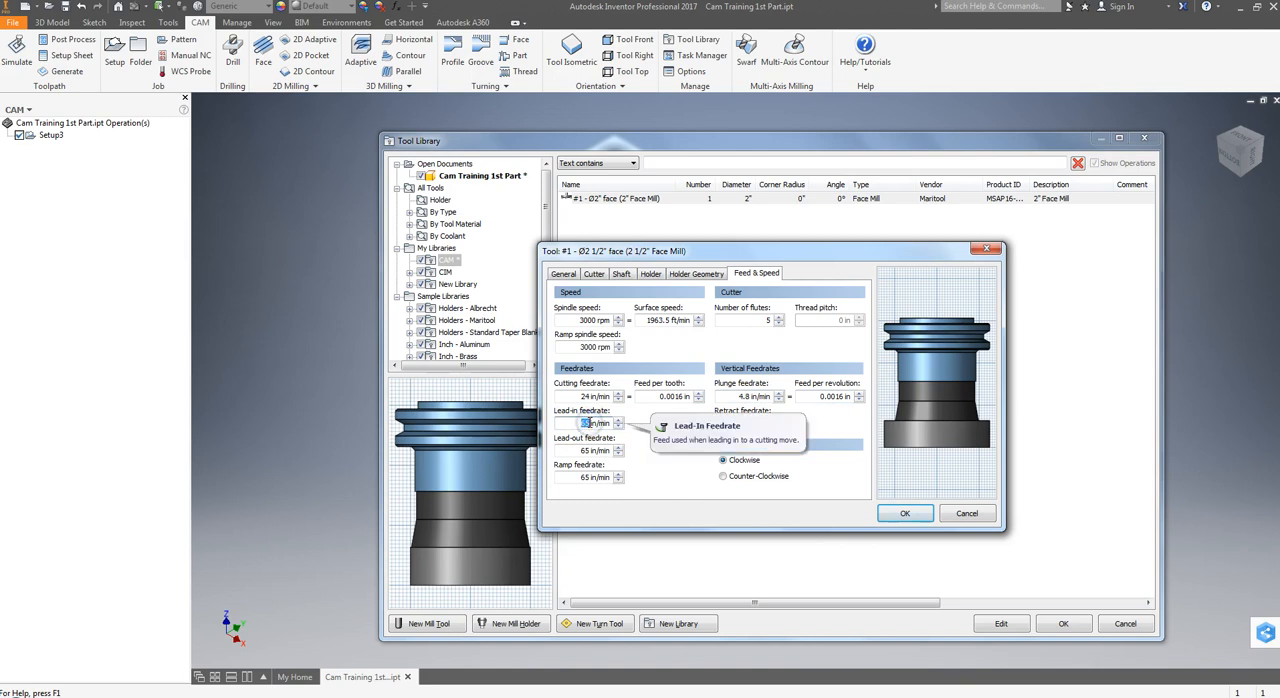
left_click(578, 450)
type("24")
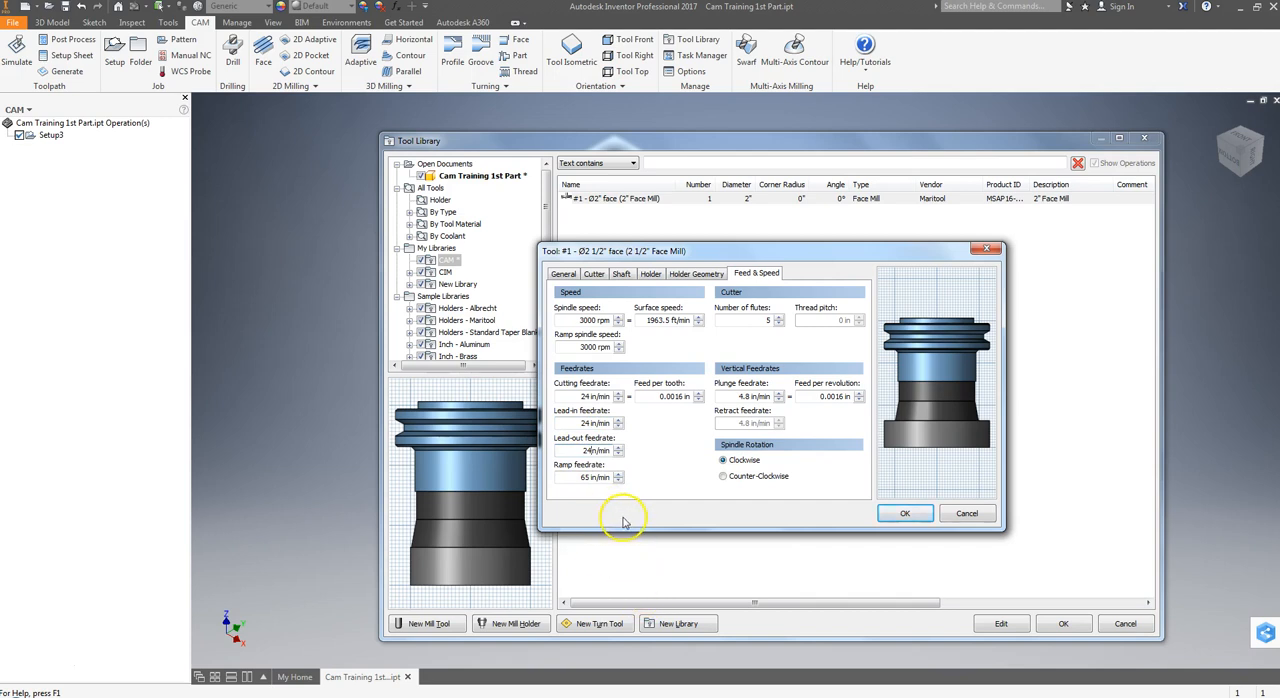
left_click_drag(569, 450, 640, 452)
type("24")
left_click_drag(590, 490, 646, 475)
type("24")
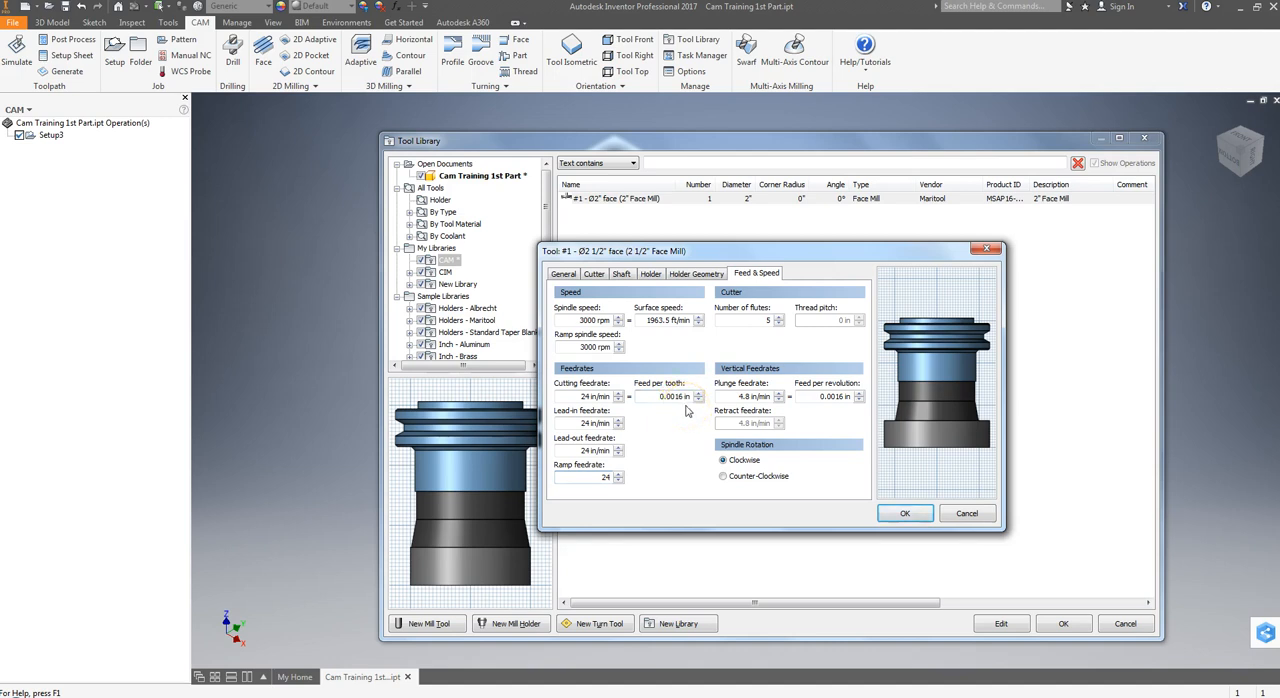
Set the face mill's plunge feed per revolution to 0.008 in.
left_click_drag(808, 396, 868, 394)
key("BackSpace")
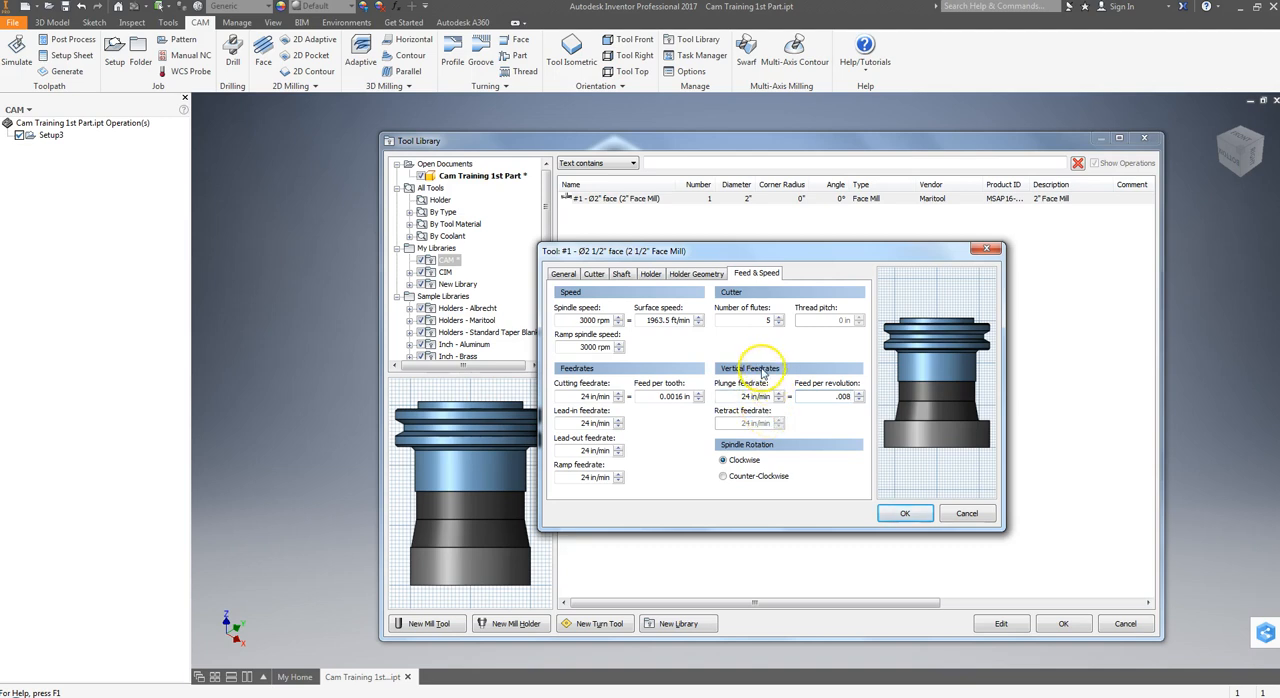
double_click(838, 396)
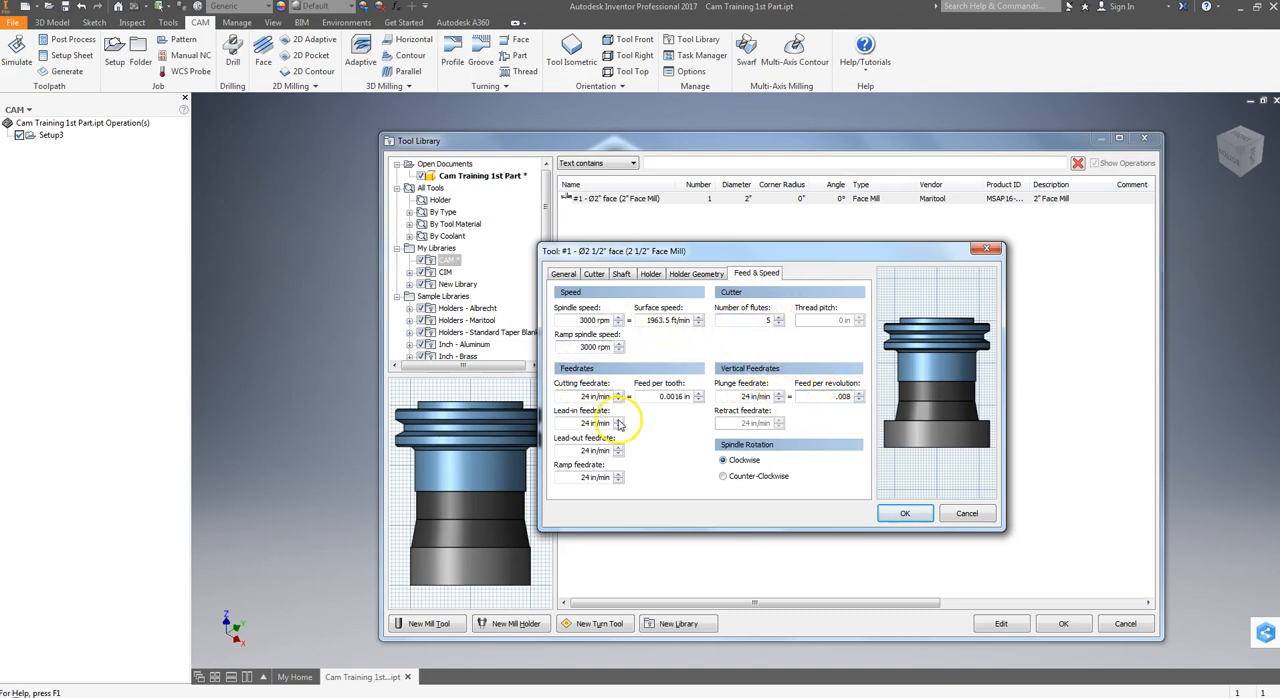
Check the face mill's general and cutter data, then accept the tool and save the library changes.
left_click(565, 275)
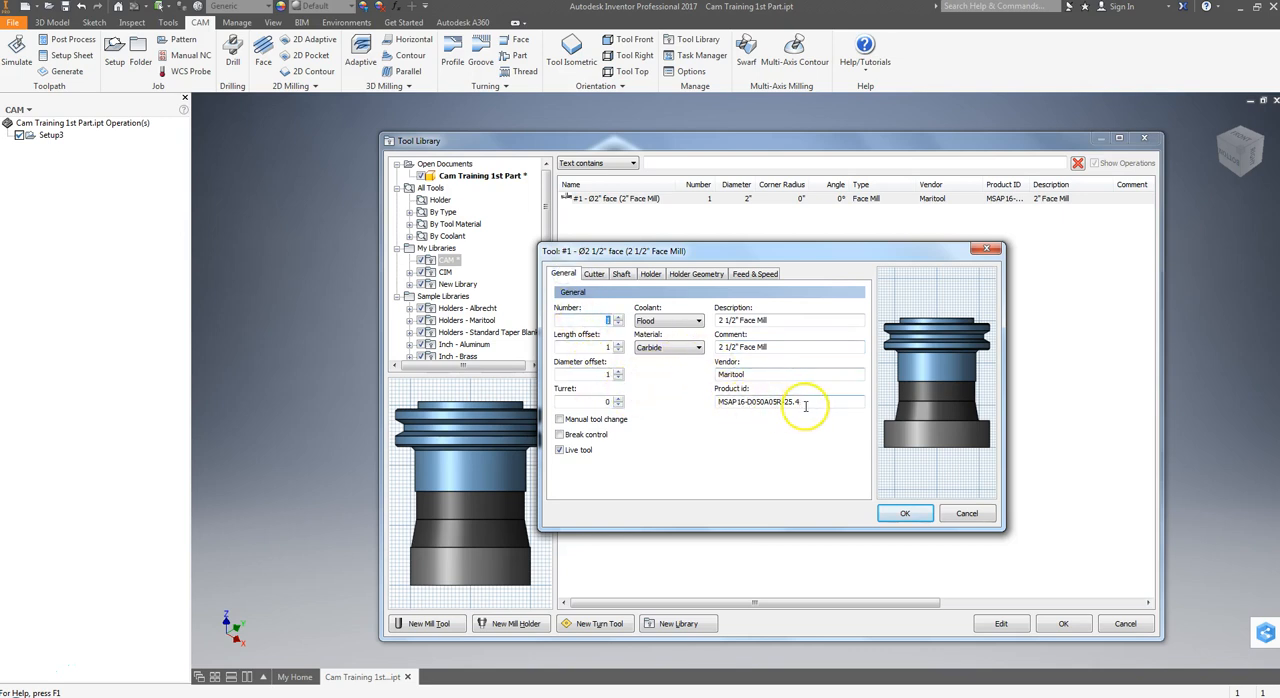
left_click(594, 275)
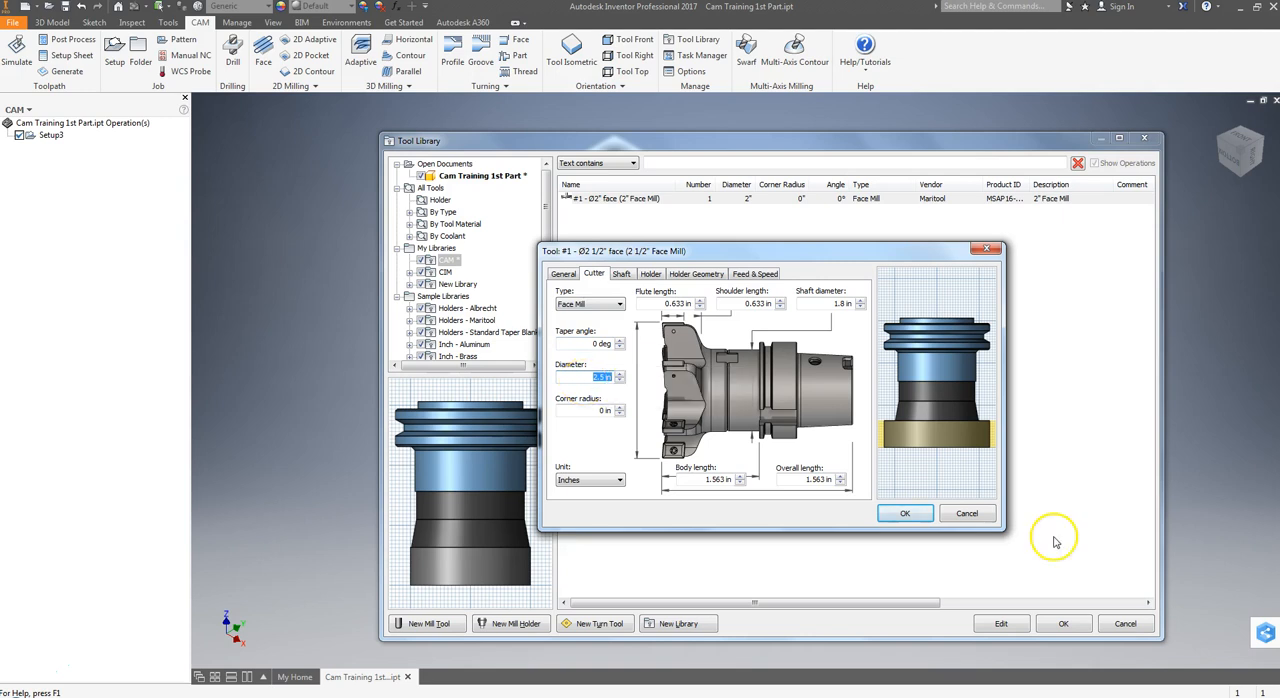
left_click(904, 513)
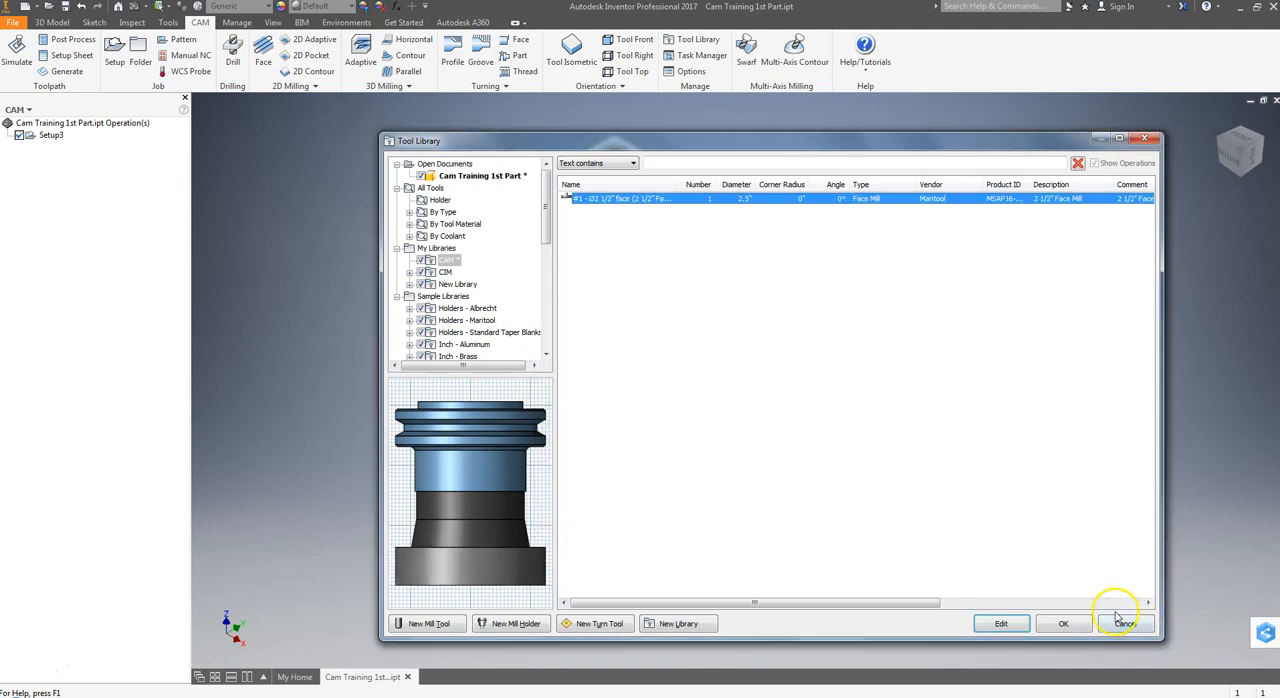
left_click(840, 367)
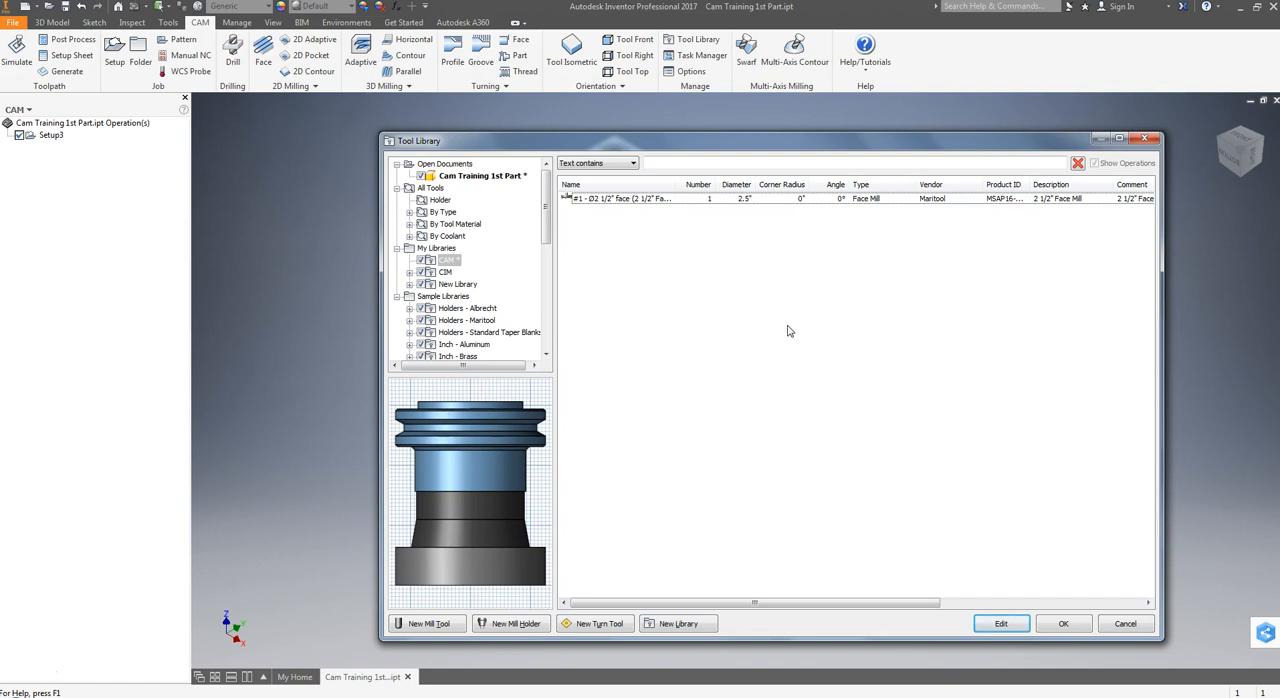
left_click(1063, 623)
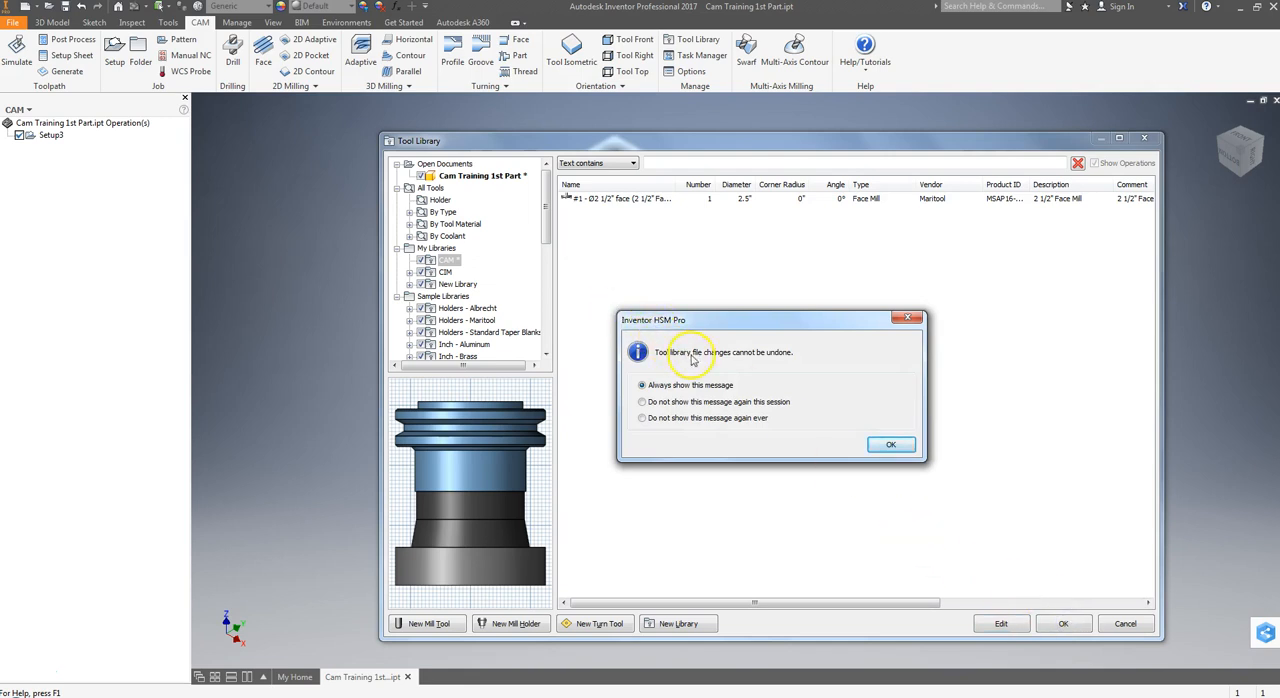
left_click(888, 446)
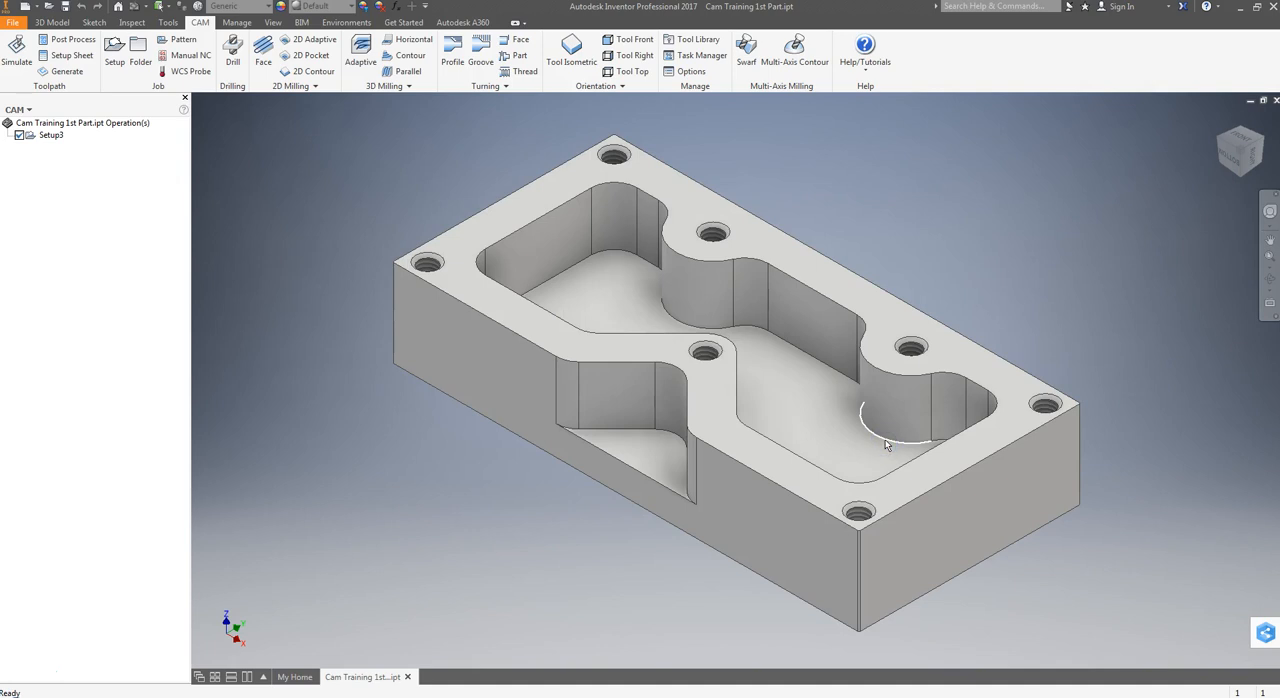
Reopen the tool library, review the face mill's entry in the CAM library across all columns, and close without changes.
left_click(698, 42)
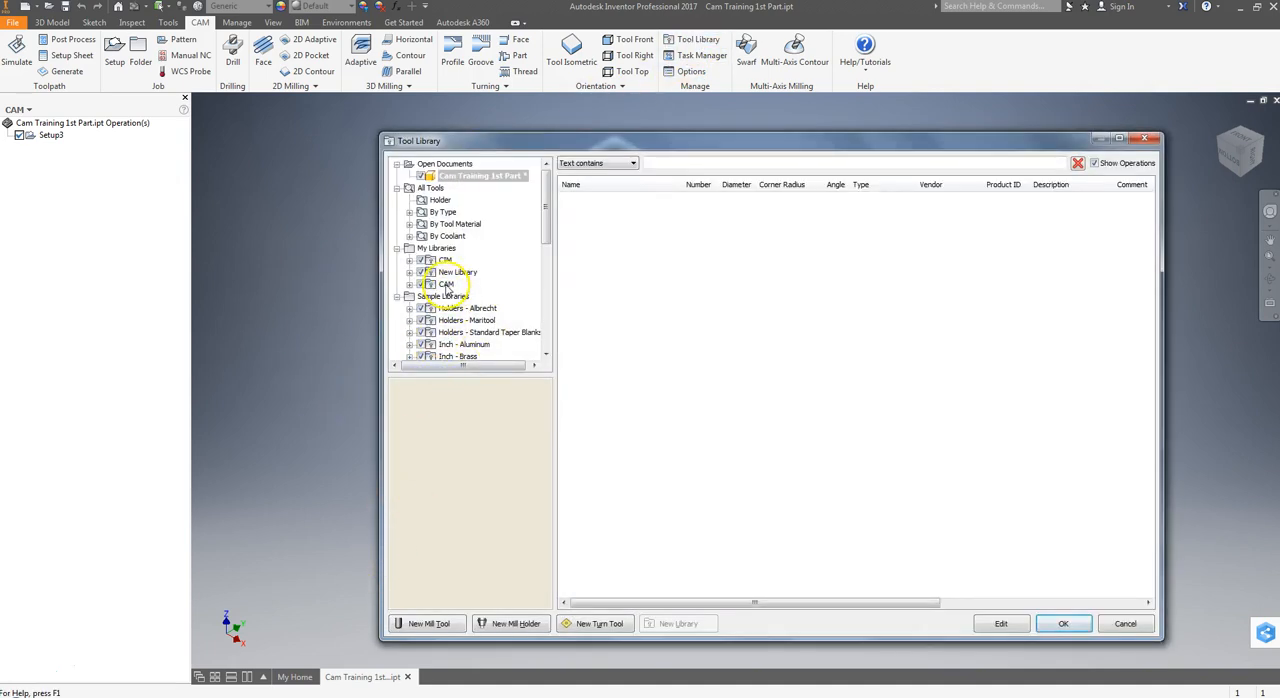
left_click(446, 285)
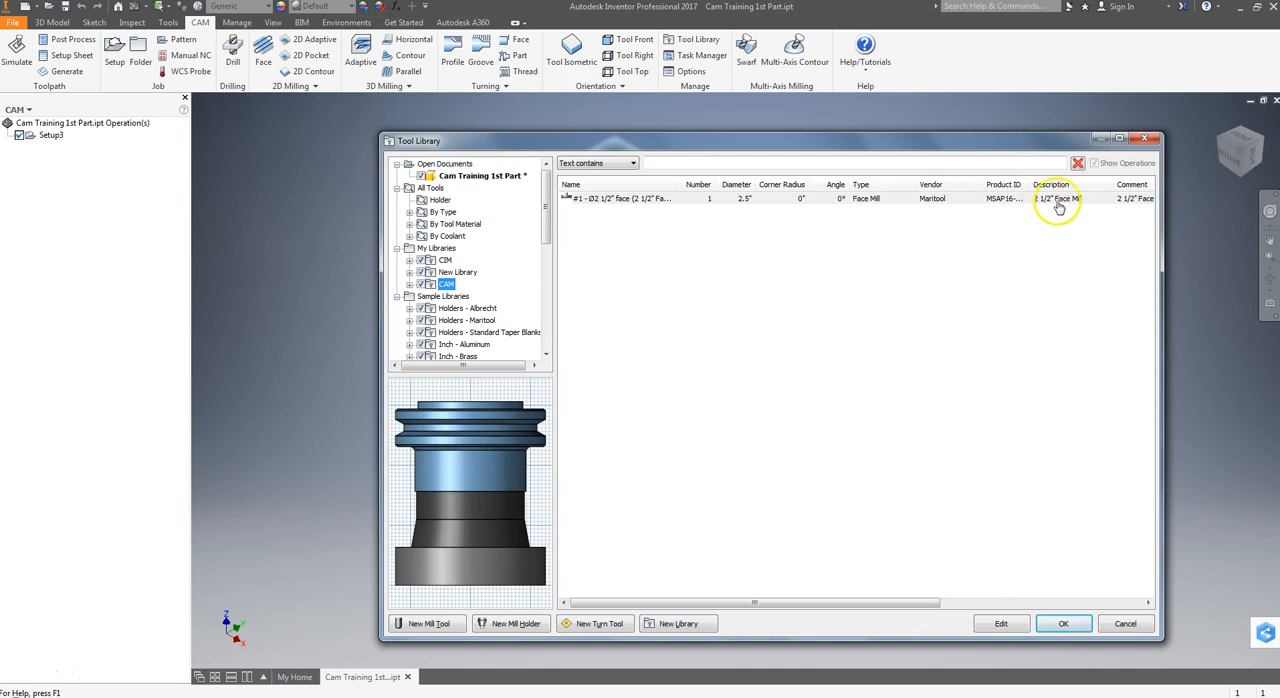
left_click_drag(1162, 242, 1242, 242)
left_click_drag(638, 601, 849, 601)
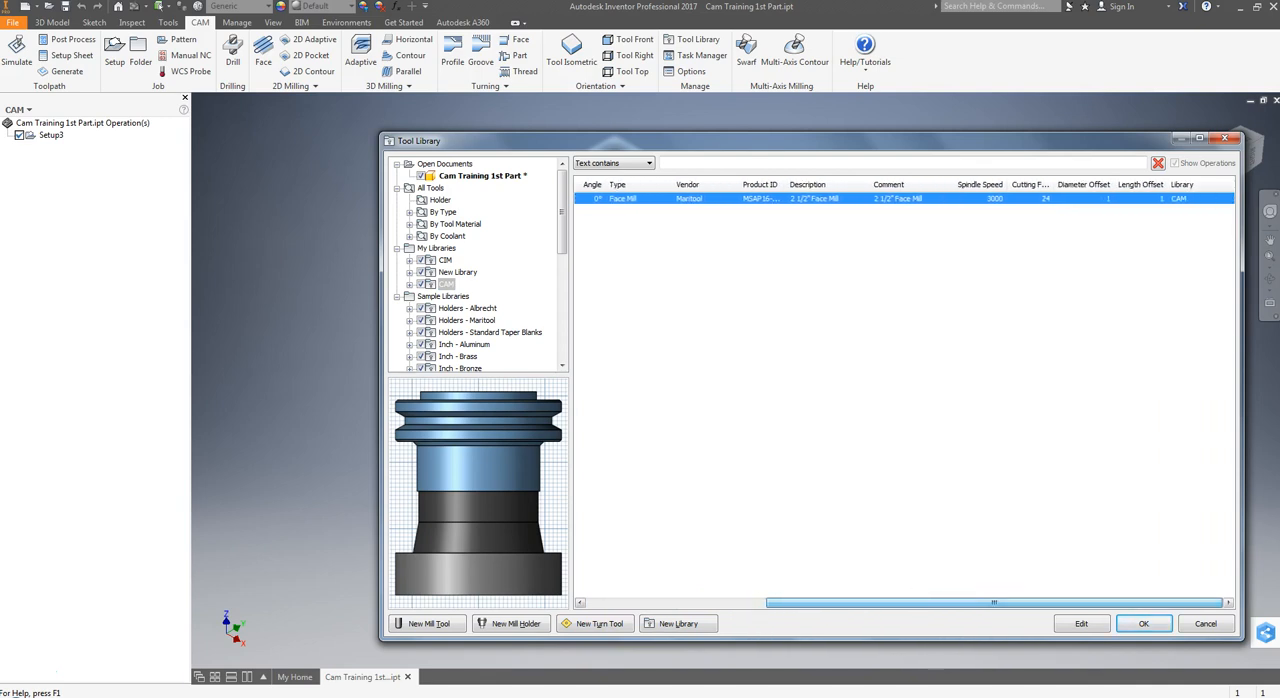
left_click_drag(800, 603, 592, 628)
left_click(1200, 628)
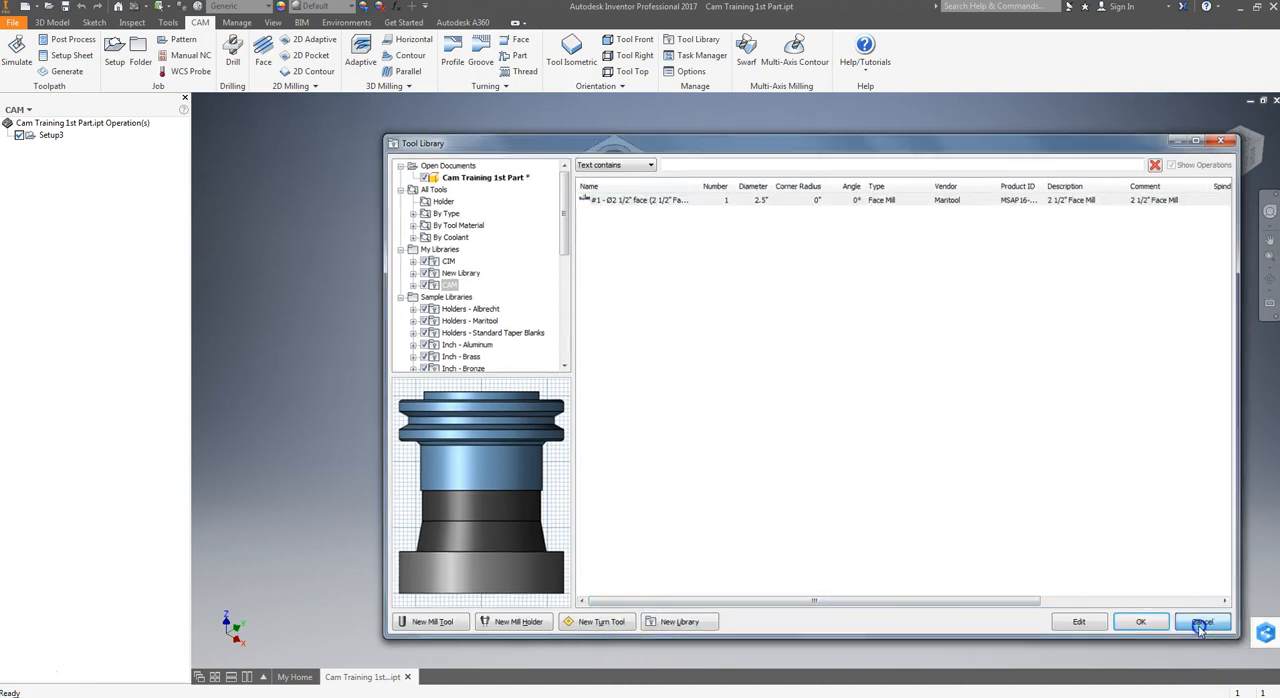